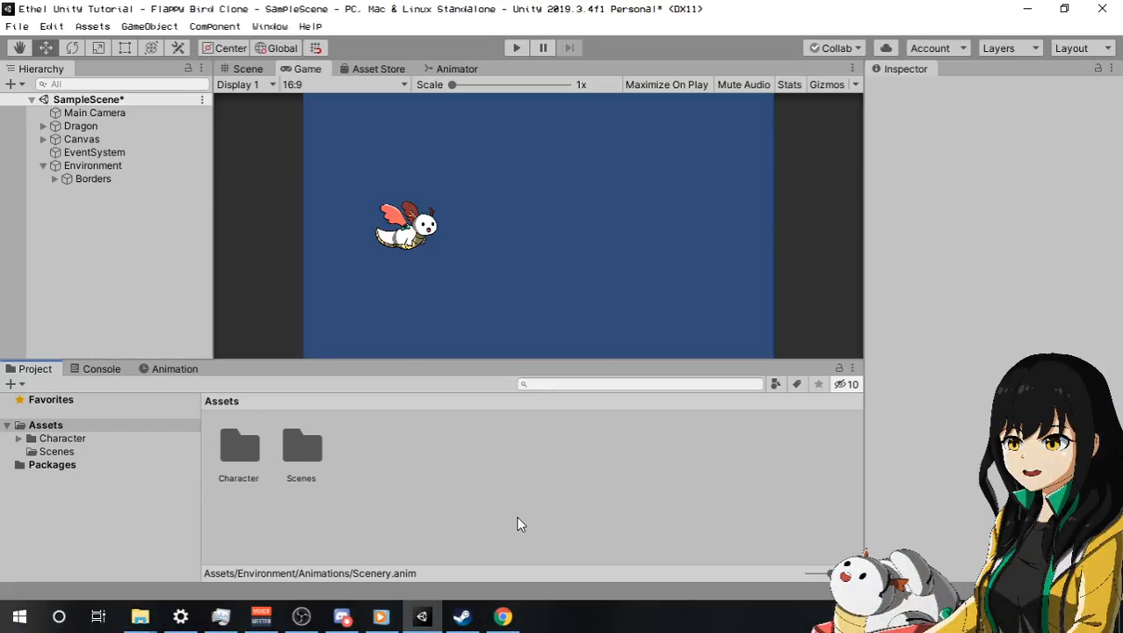
Create a folder named Environment in the project's Assets folder.
{"action": "mouse_move", "coordinate": [646, 111]}
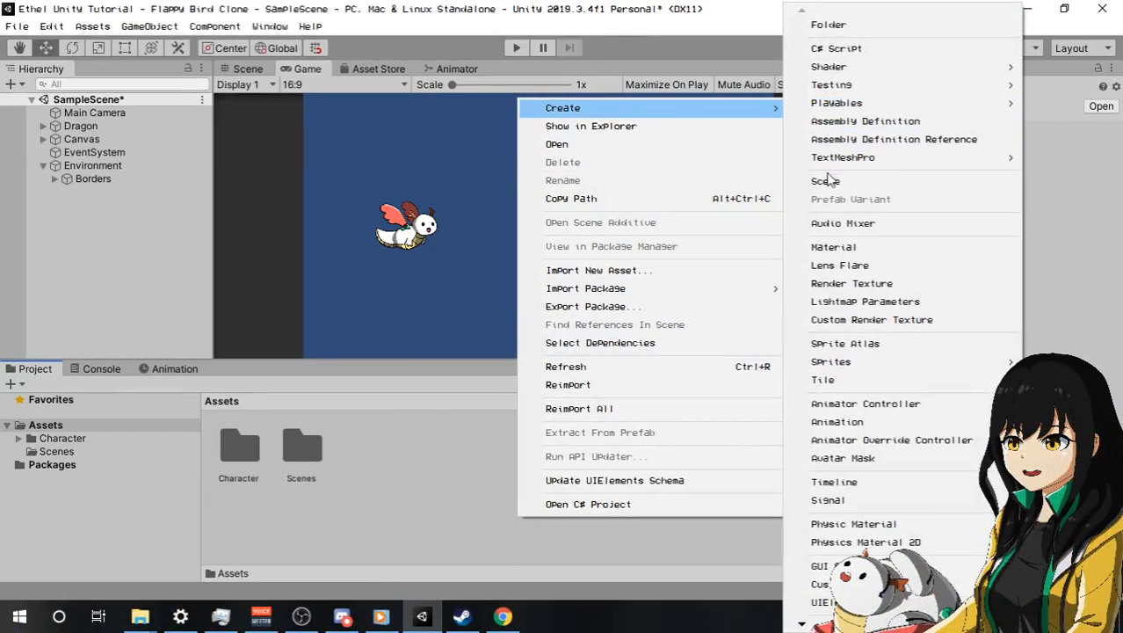
{"action": "left_click", "coordinate": [428, 509]}
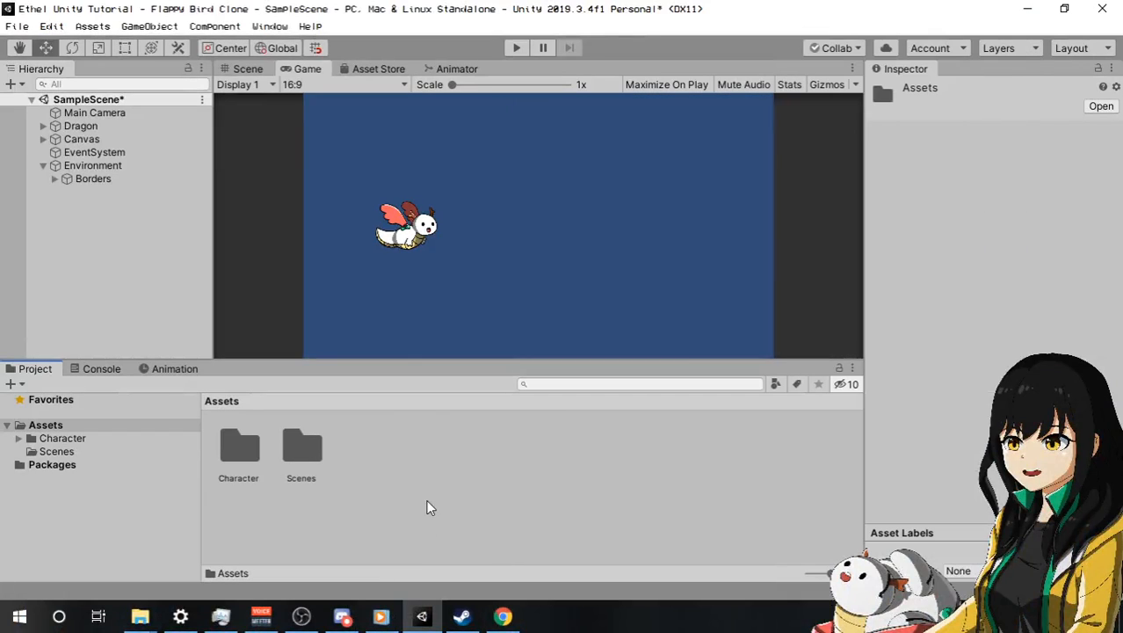
{"action": "left_click", "coordinate": [250, 69]}
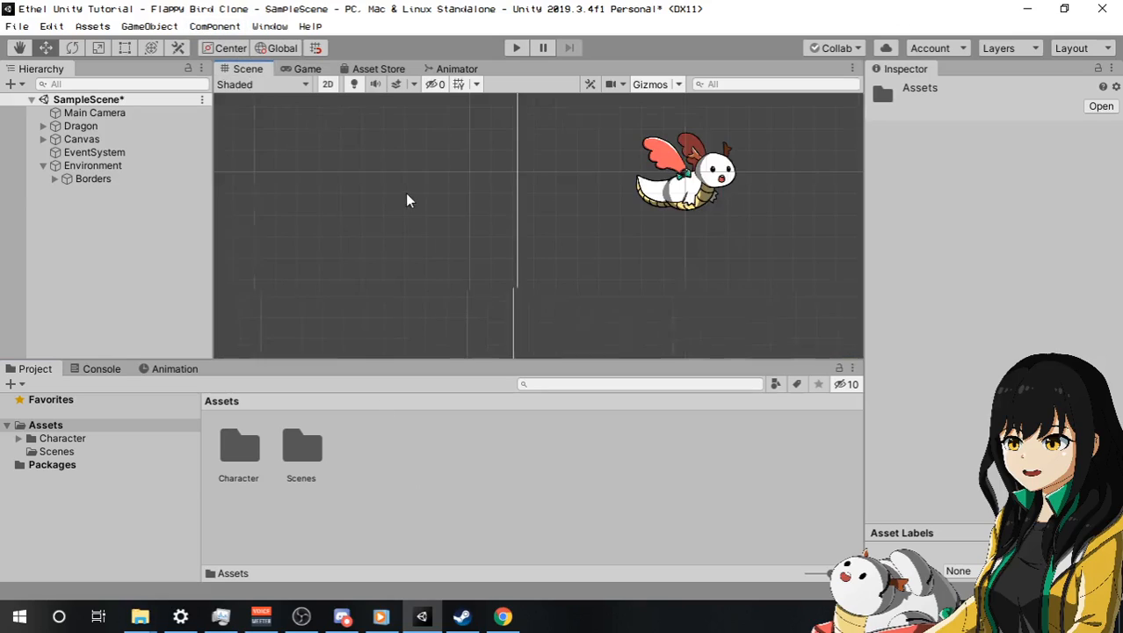
{"action": "scroll", "coordinate": [376, 213], "scroll_direction": "down", "scroll_amount": 5}
{"action": "scroll", "coordinate": [518, 184], "scroll_direction": "up", "scroll_amount": 3}
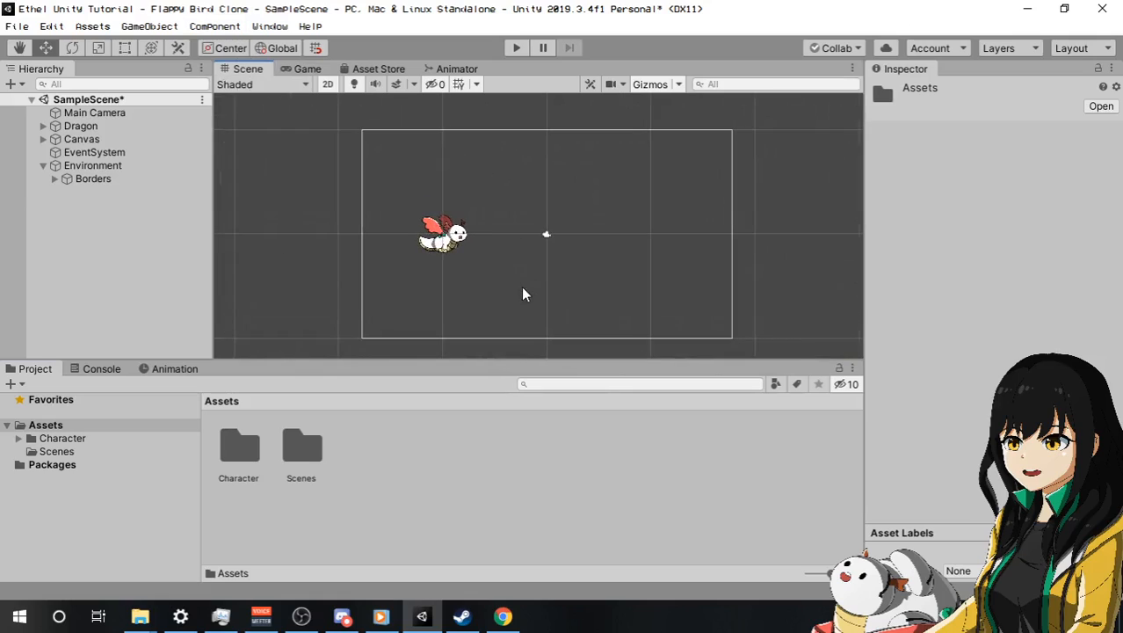
{"action": "right_click", "coordinate": [507, 480]}
{"action": "mouse_move", "coordinate": [647, 79]}
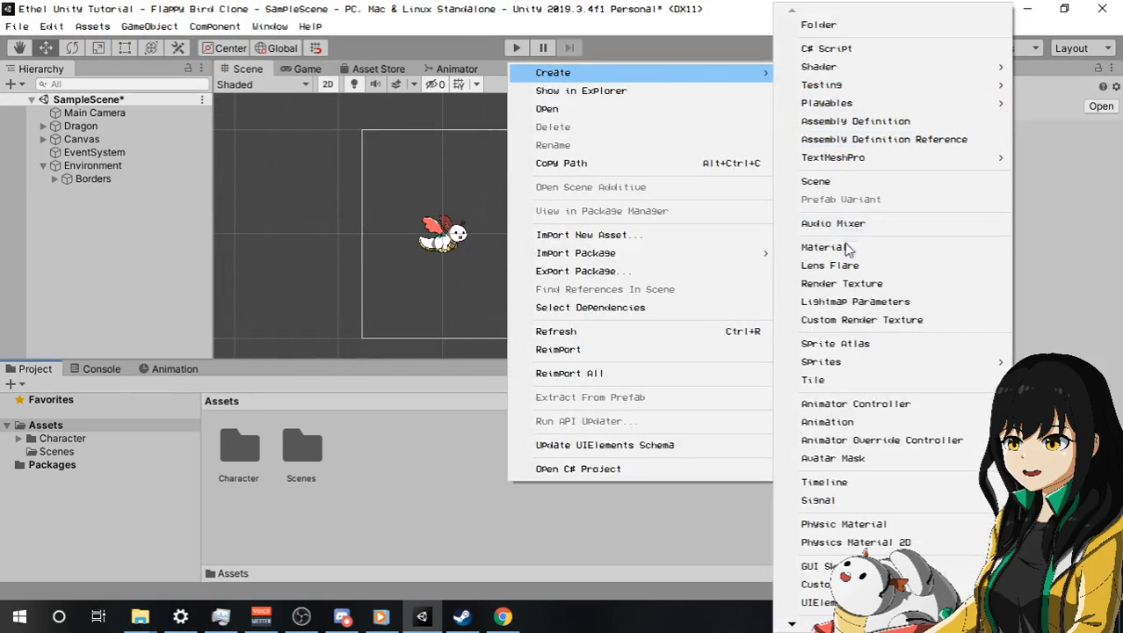
{"action": "left_click", "coordinate": [840, 26]}
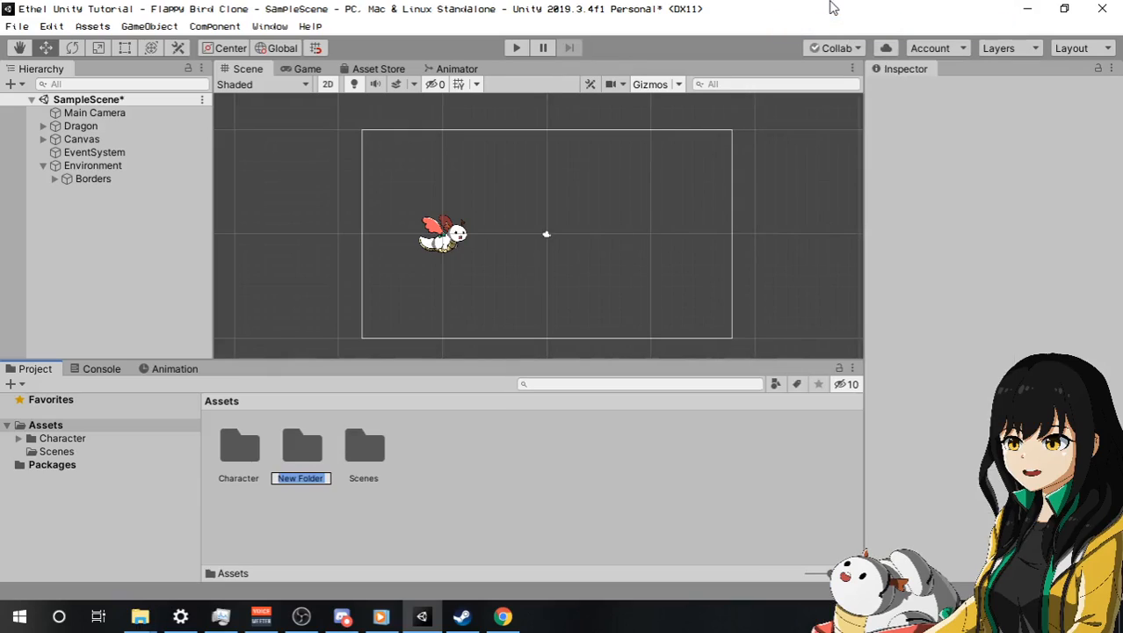
{"action": "type", "text": "Environment"}
{"action": "key", "text": "Return"}
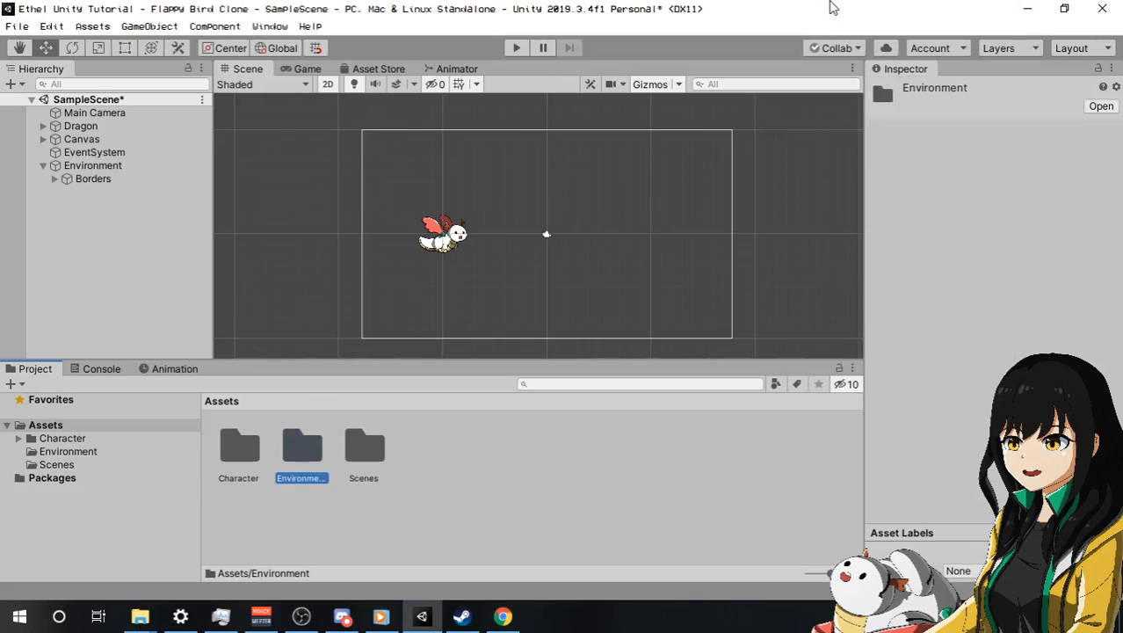
Create a subfolder named Sprites inside the Environment asset folder.
{"action": "key", "text": "Return"}
{"action": "right_click", "coordinate": [674, 418]}
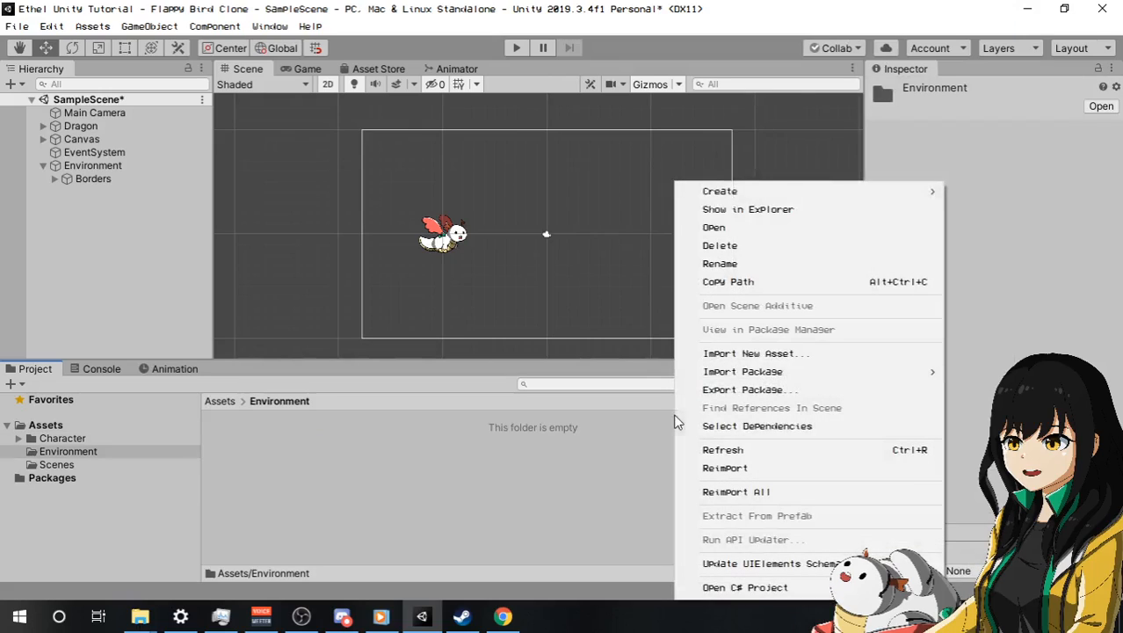
{"action": "mouse_move", "coordinate": [789, 192]}
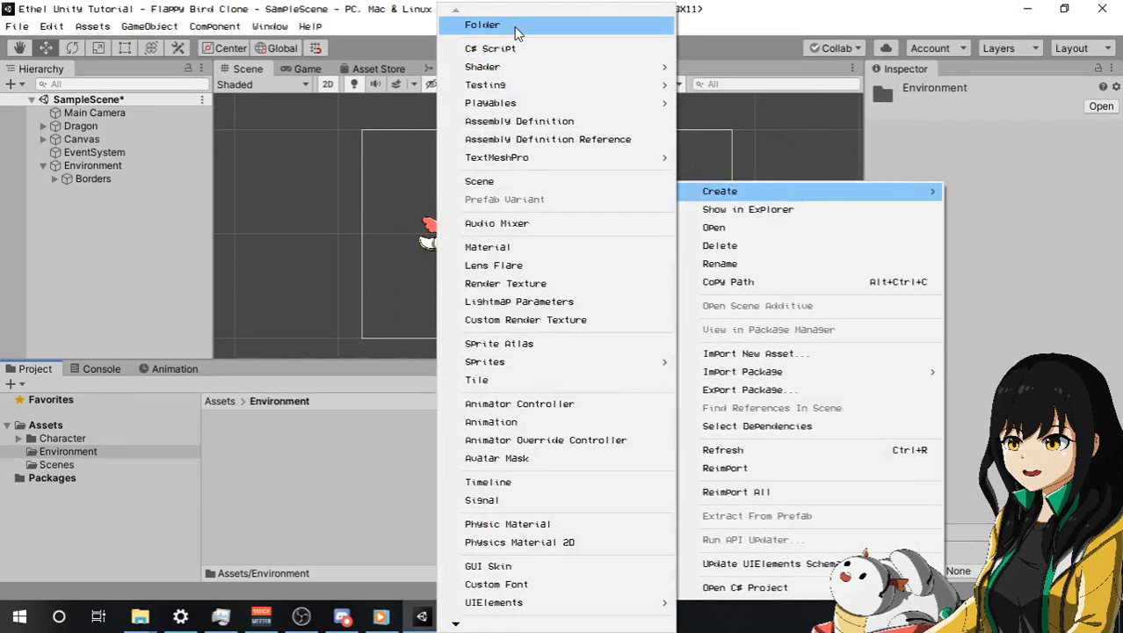
{"action": "left_click", "coordinate": [492, 24]}
{"action": "type", "text": "Sprites"}
{"action": "key", "text": "Return"}
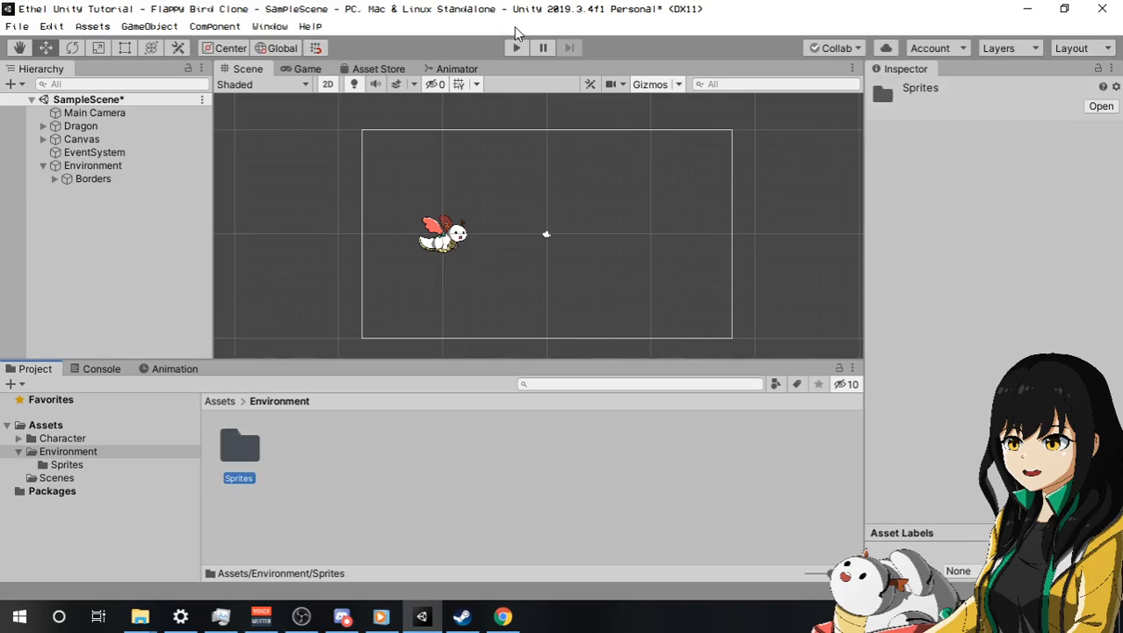
Import Scenery.png, Sky.png and Sun.png from the Background folder on disk into the Sprites folder and open that folder.
{"action": "mouse_move", "coordinate": [141, 616]}
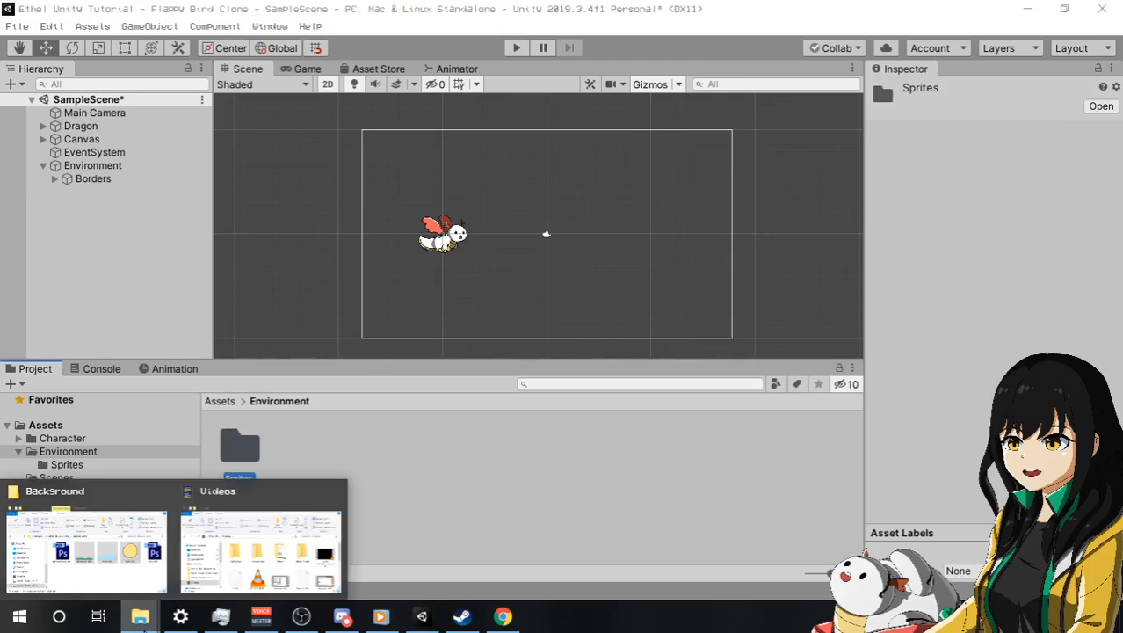
{"action": "left_click", "coordinate": [134, 560]}
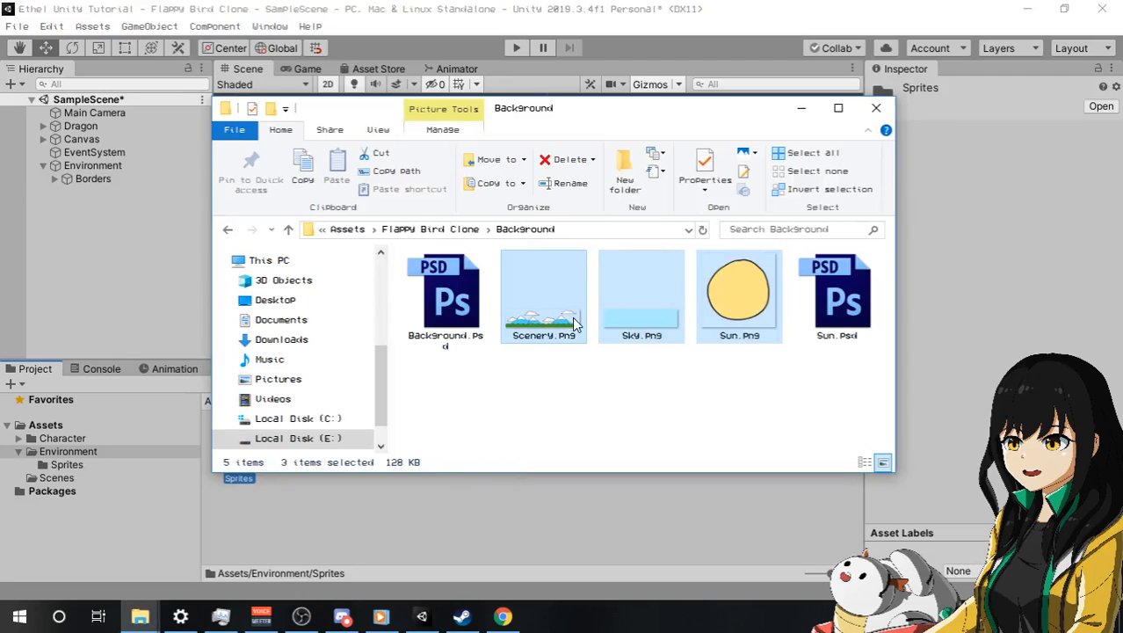
{"action": "left_click_drag", "start_coordinate": [572, 120], "coordinate": [831, 49]}
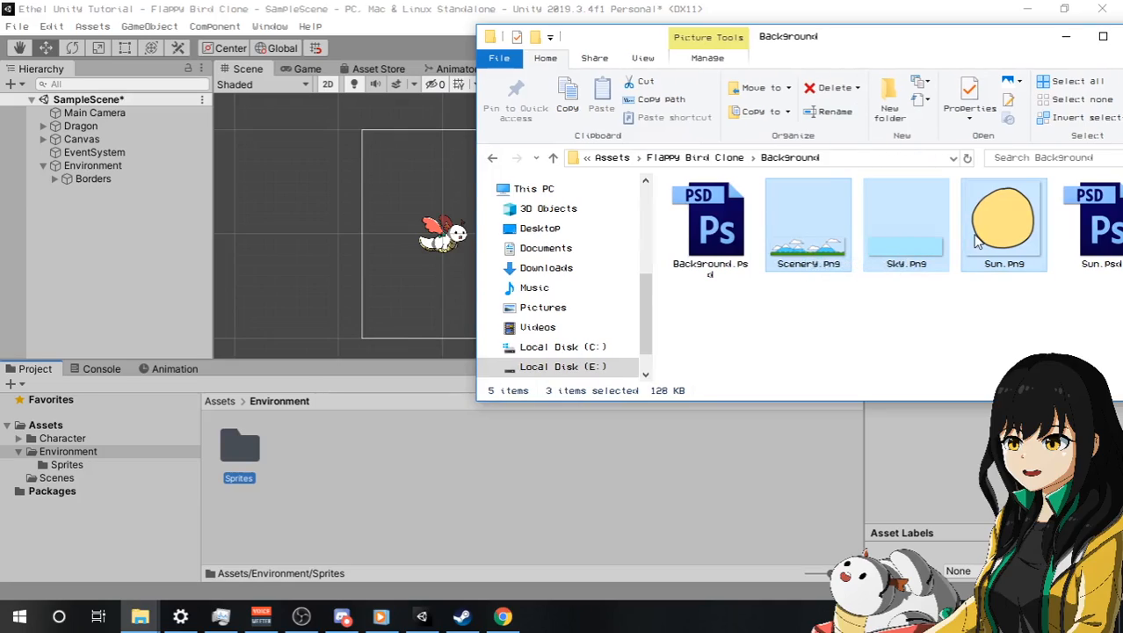
{"action": "left_click_drag", "start_coordinate": [791, 234], "coordinate": [230, 447]}
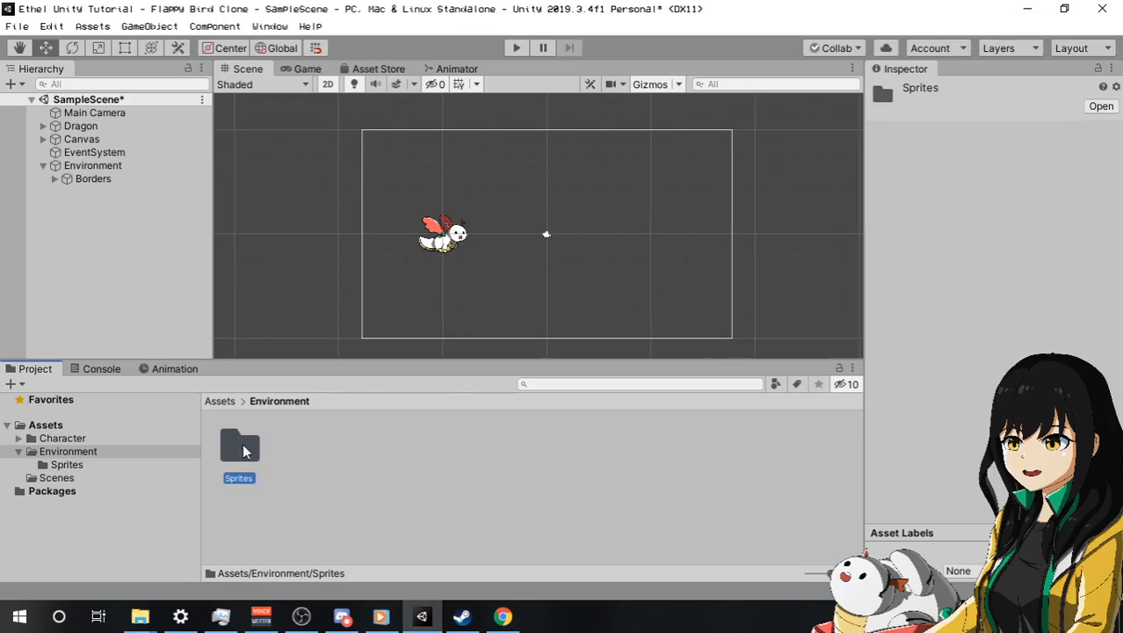
{"action": "double_click", "coordinate": [239, 446]}
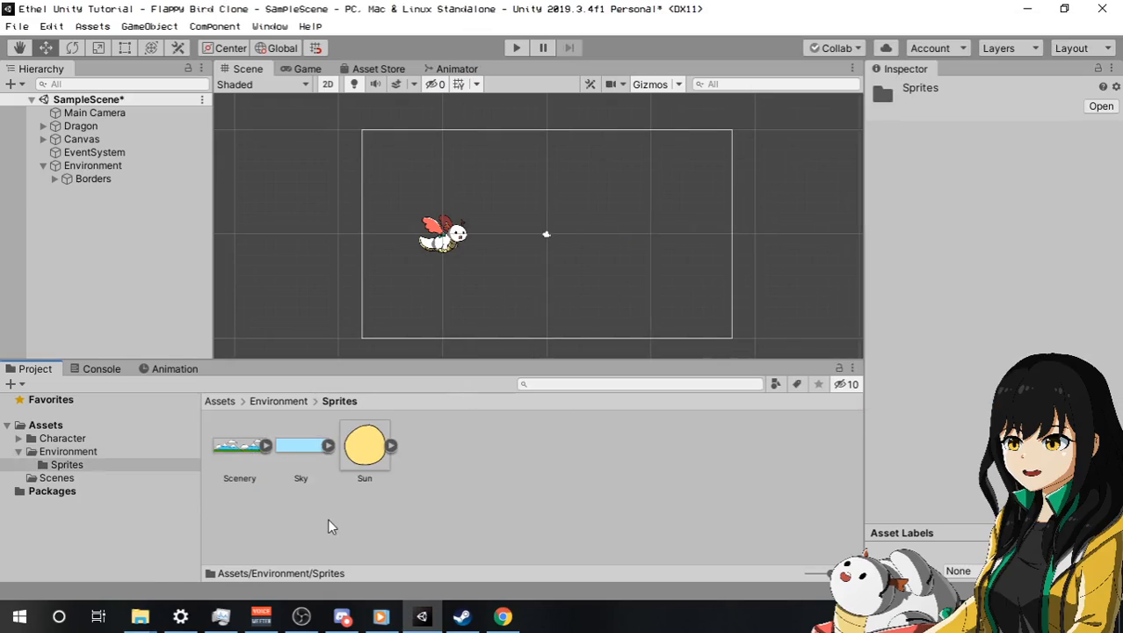
Create an empty child object named Background under the Environment object.
{"action": "left_click", "coordinate": [42, 166]}
{"action": "left_click", "coordinate": [43, 166]}
{"action": "left_click", "coordinate": [97, 165]}
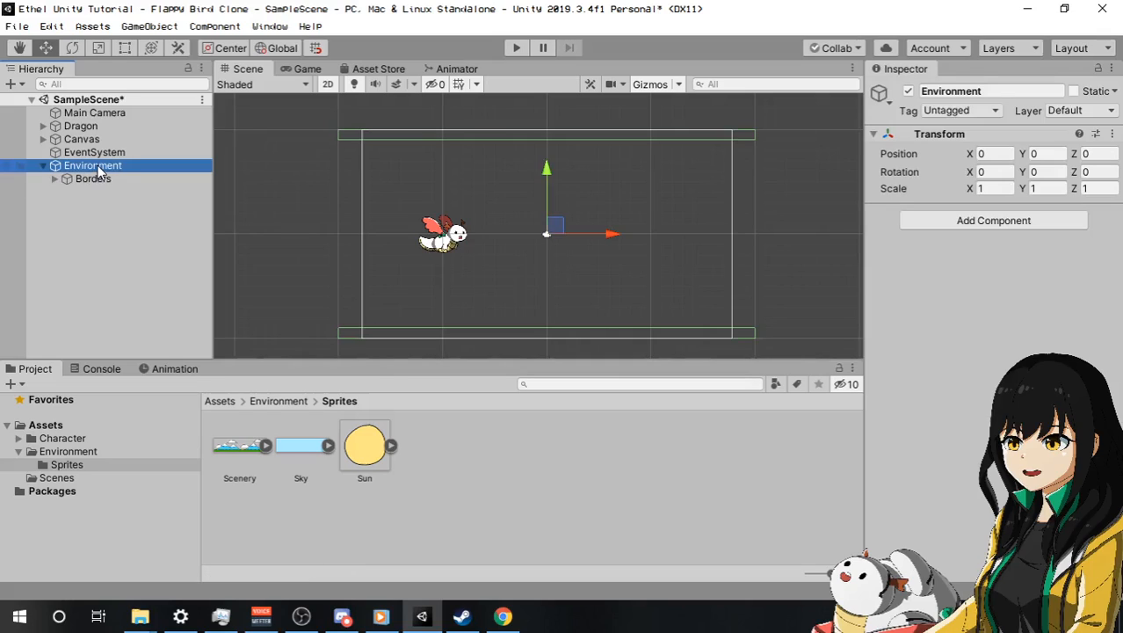
{"action": "right_click", "coordinate": [99, 167]}
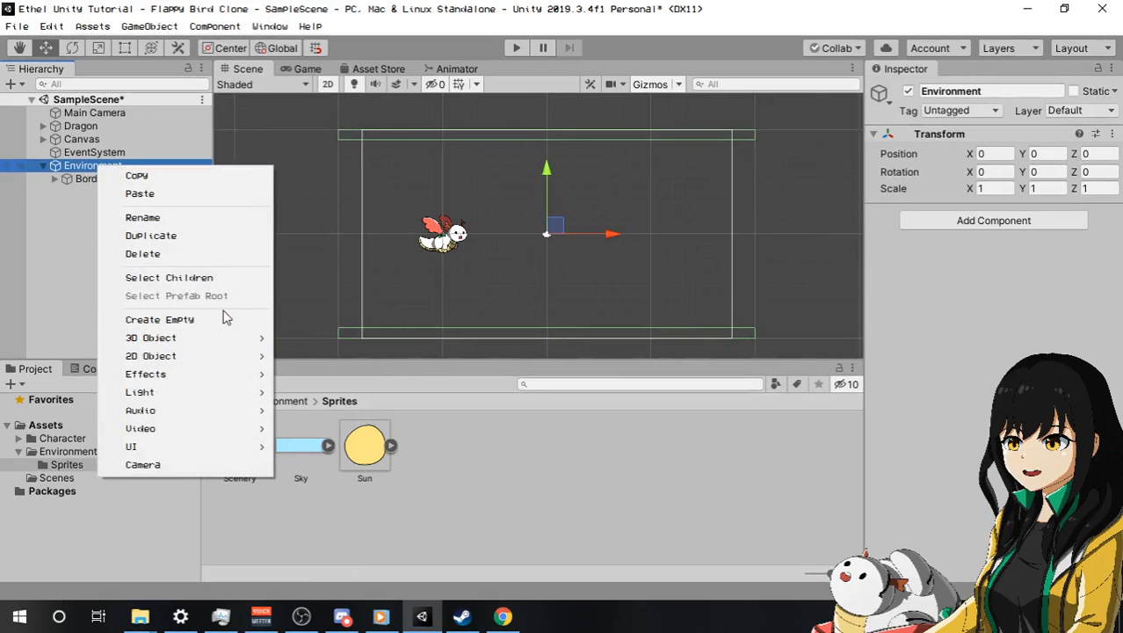
{"action": "left_click", "coordinate": [222, 321]}
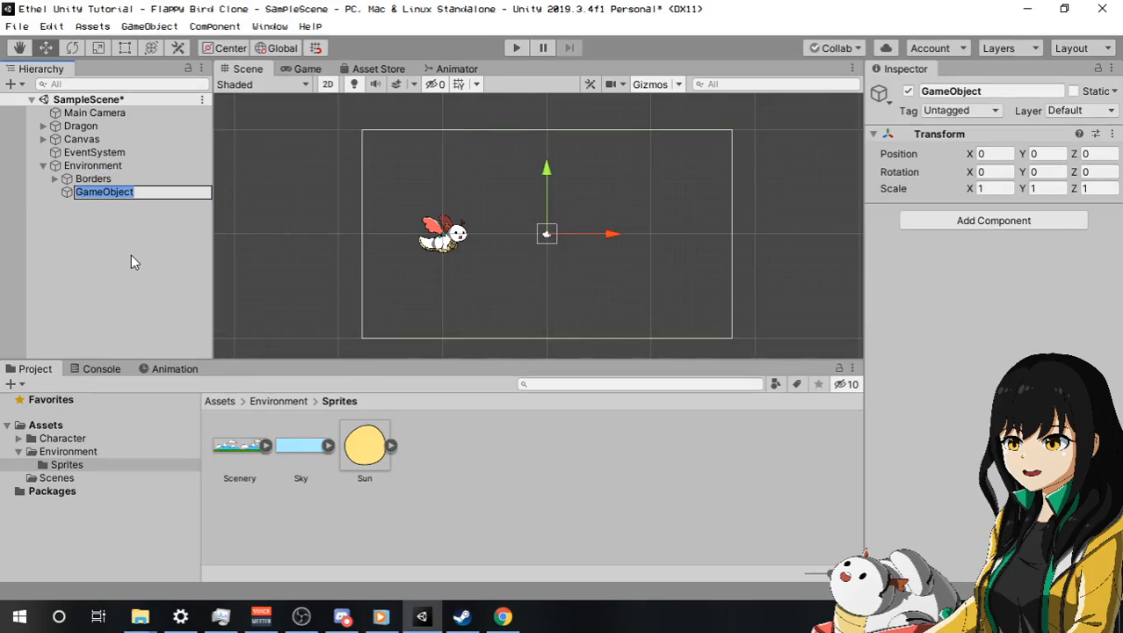
{"action": "type", "text": "Background"}
{"action": "key", "text": "Return"}
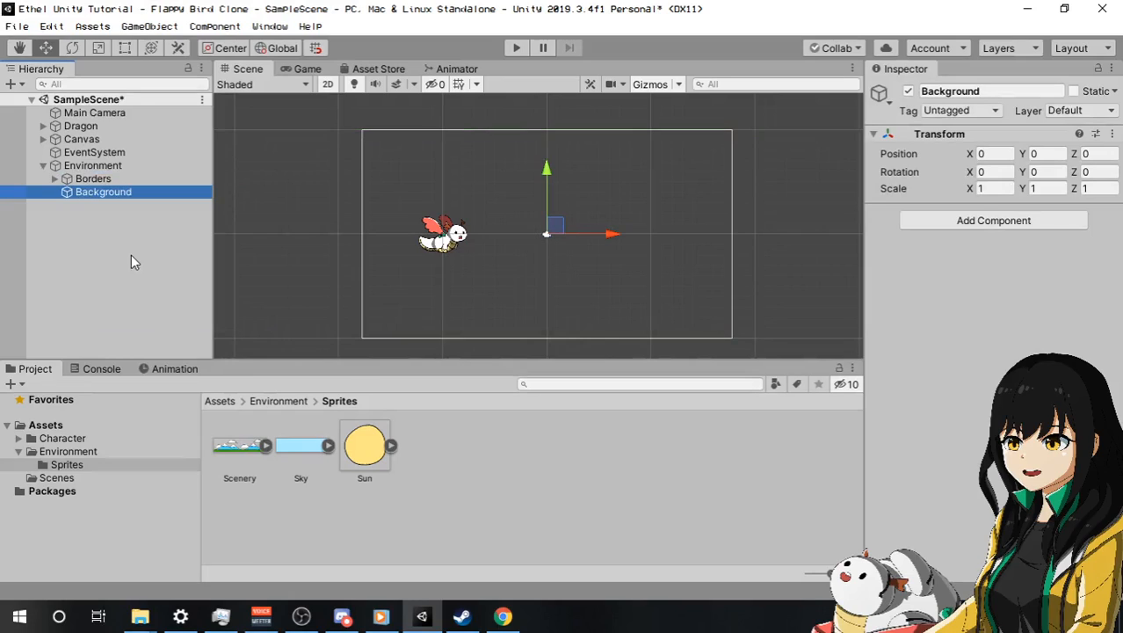
Add the Sky sprite as a child of Background and enlarge it uniformly to a scale of about 4.265, covering the camera frame.
{"action": "right_click", "coordinate": [146, 192]}
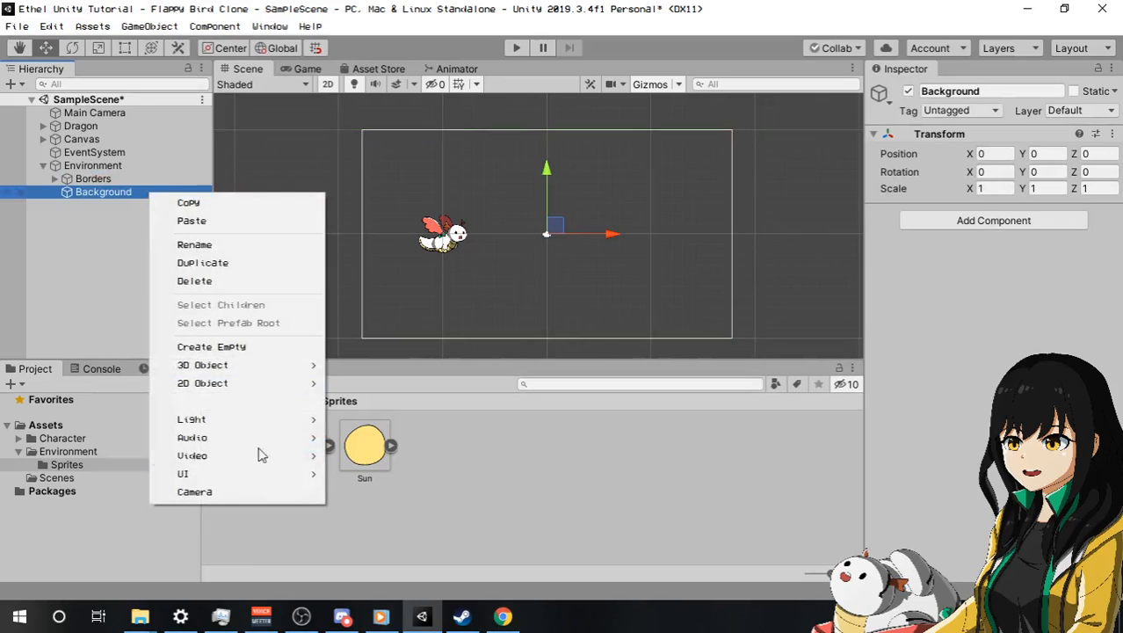
{"action": "left_click", "coordinate": [520, 518]}
{"action": "left_click_drag", "start_coordinate": [294, 457], "coordinate": [109, 202]}
{"action": "scroll", "coordinate": [558, 303], "scroll_direction": "down", "scroll_amount": 1}
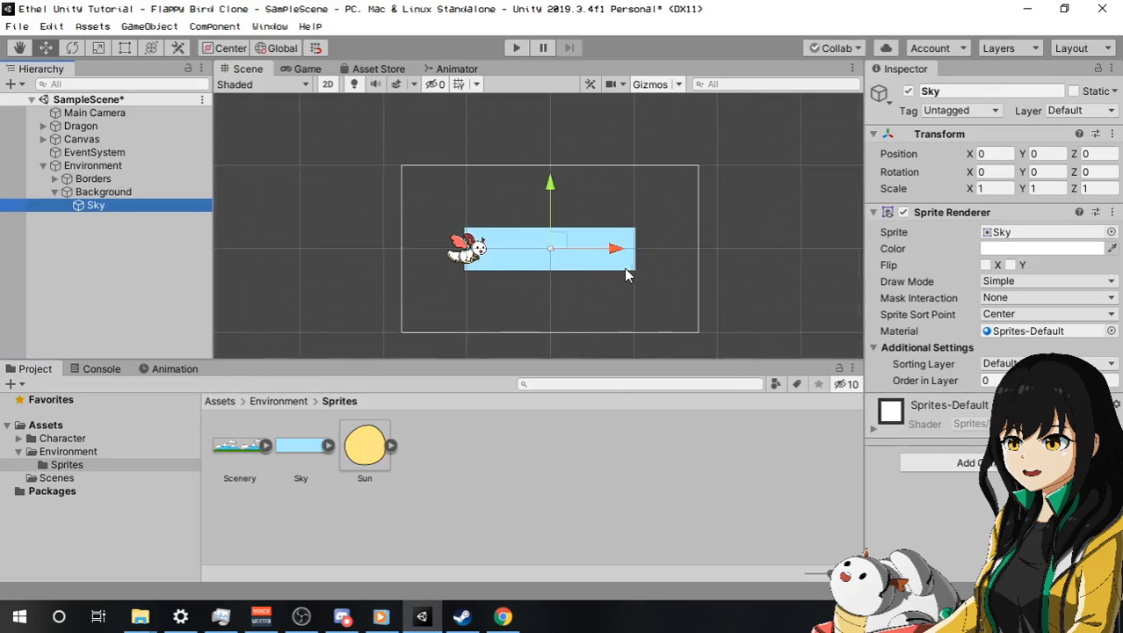
{"action": "key", "text": "t"}
{"action": "left_click_drag", "start_coordinate": [633, 270], "coordinate": [876, 387], "text": "alt+shift"}
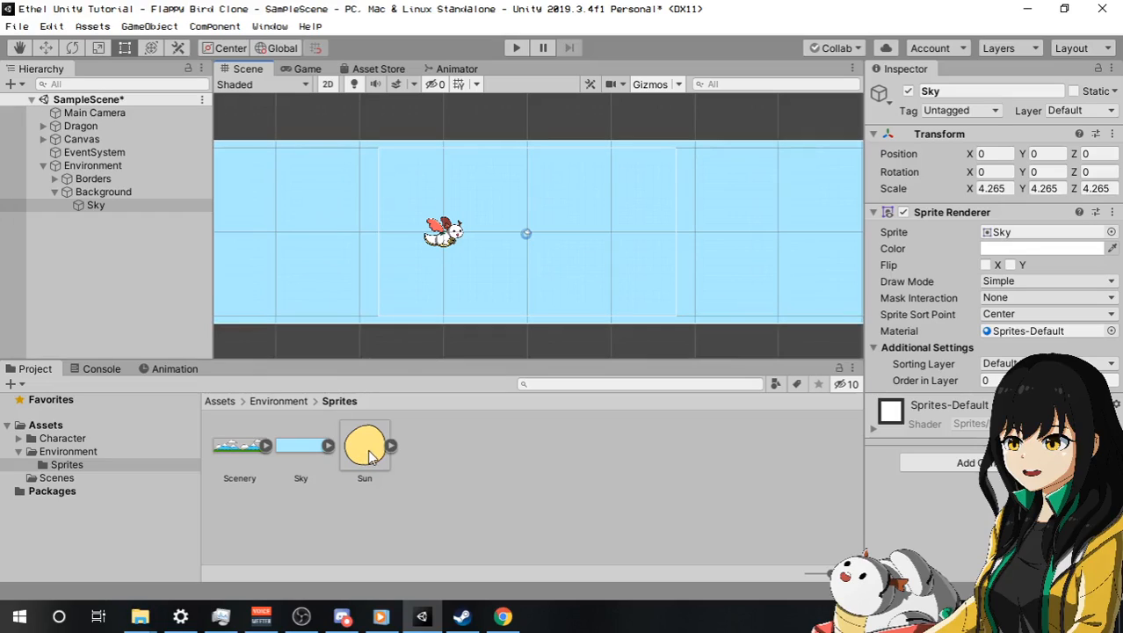
Add the Sun sprite under Background at scale 0.5 on all axes, placed near the camera frame's upper-right corner at about X 14.61, Y 7.5.
{"action": "left_click_drag", "start_coordinate": [367, 454], "coordinate": [147, 195]}
{"action": "key", "text": "w"}
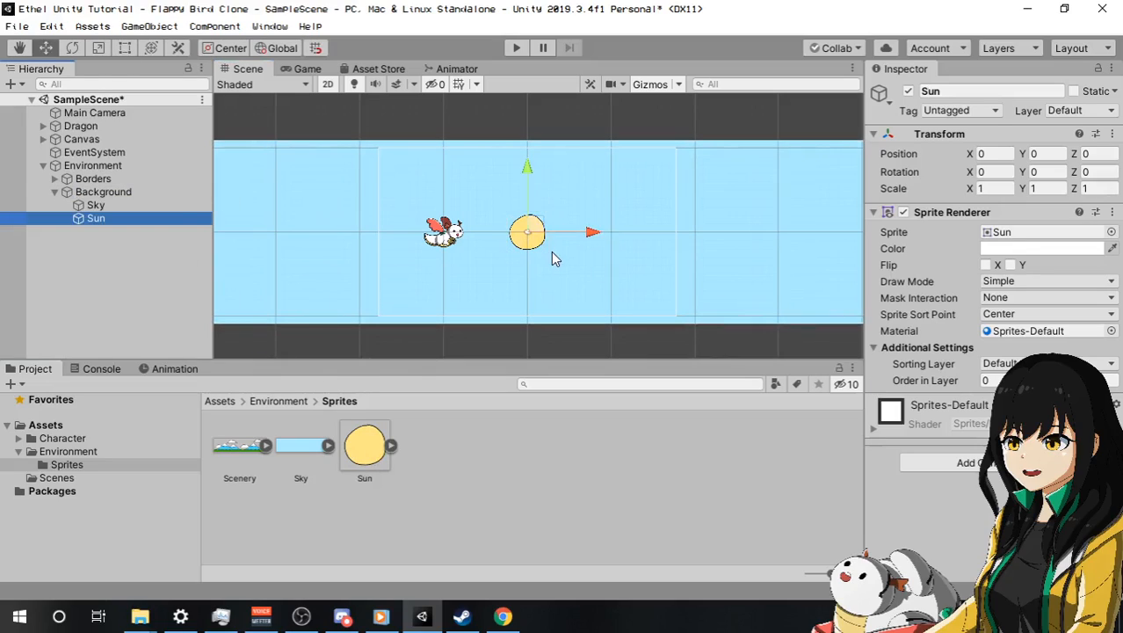
{"action": "left_click", "coordinate": [995, 188]}
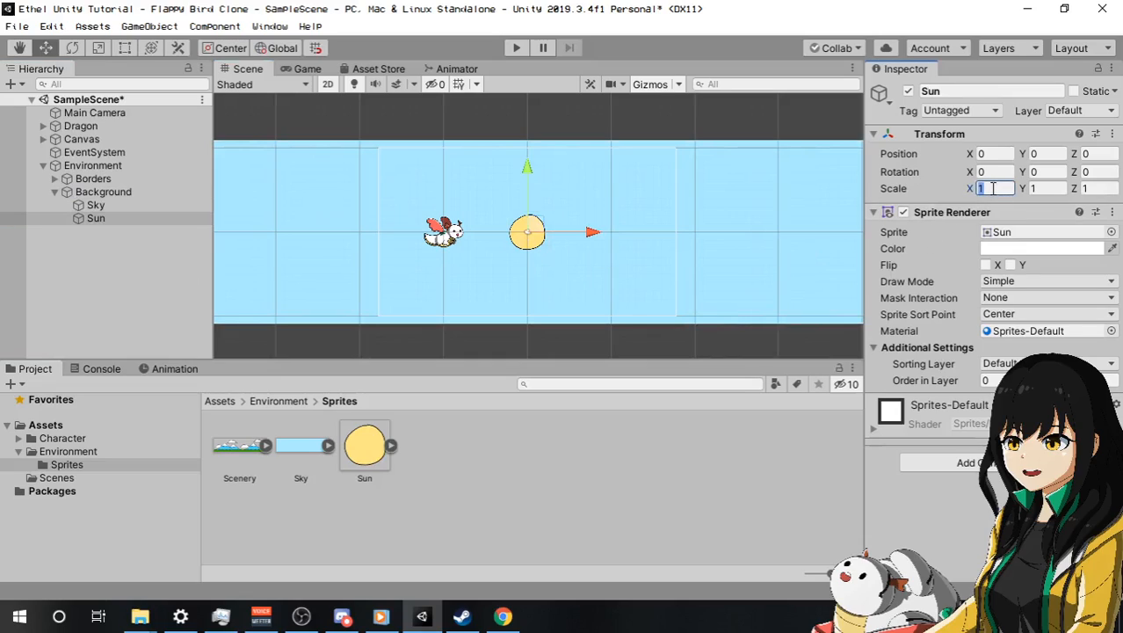
{"action": "type", "text": ".5"}
{"action": "key", "text": "Tab"}
{"action": "type", "text": ".5"}
{"action": "key", "text": "Tab"}
{"action": "type", "text": ".5"}
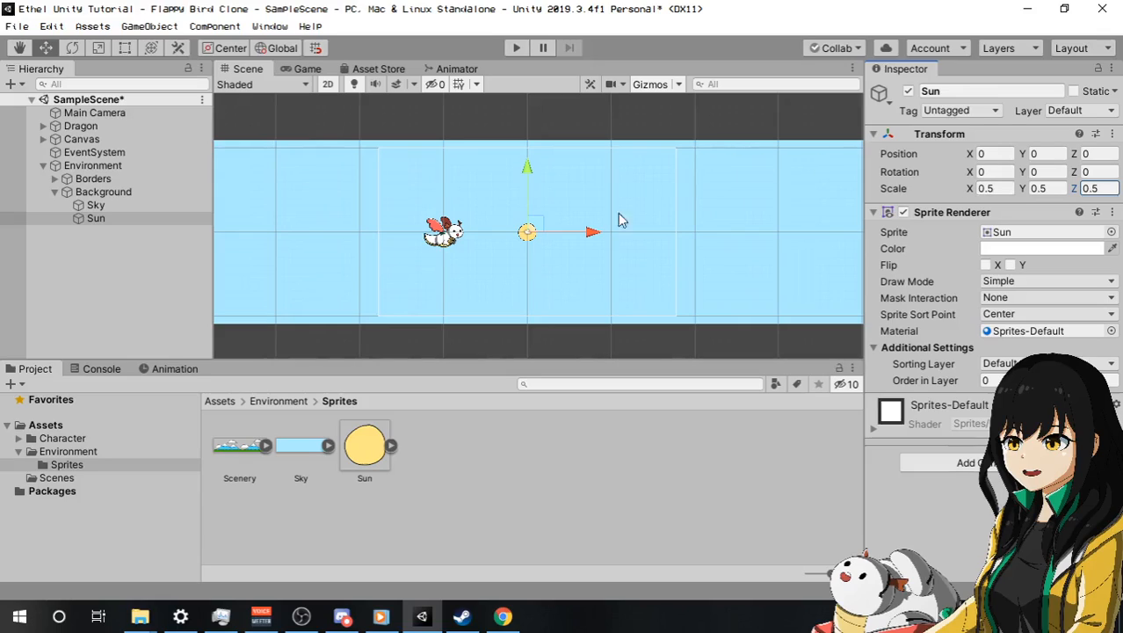
{"action": "left_click_drag", "start_coordinate": [525, 237], "coordinate": [654, 169]}
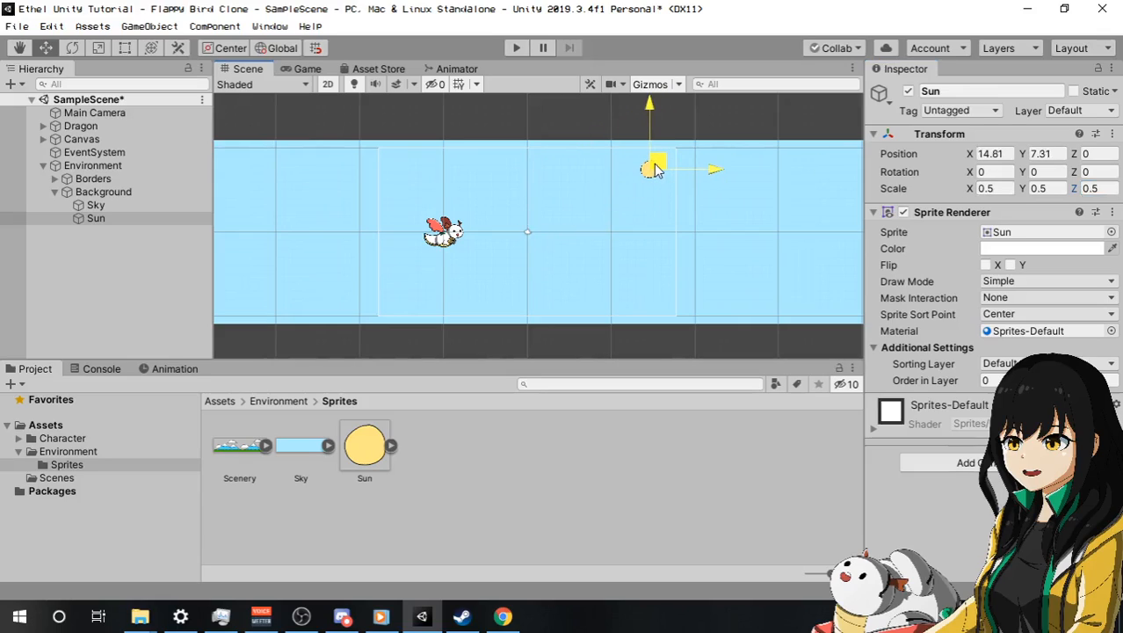
Set the Sky sprite's Order in Layer to a negative value and the Sun sprite's to -2.
{"action": "left_click", "coordinate": [139, 207]}
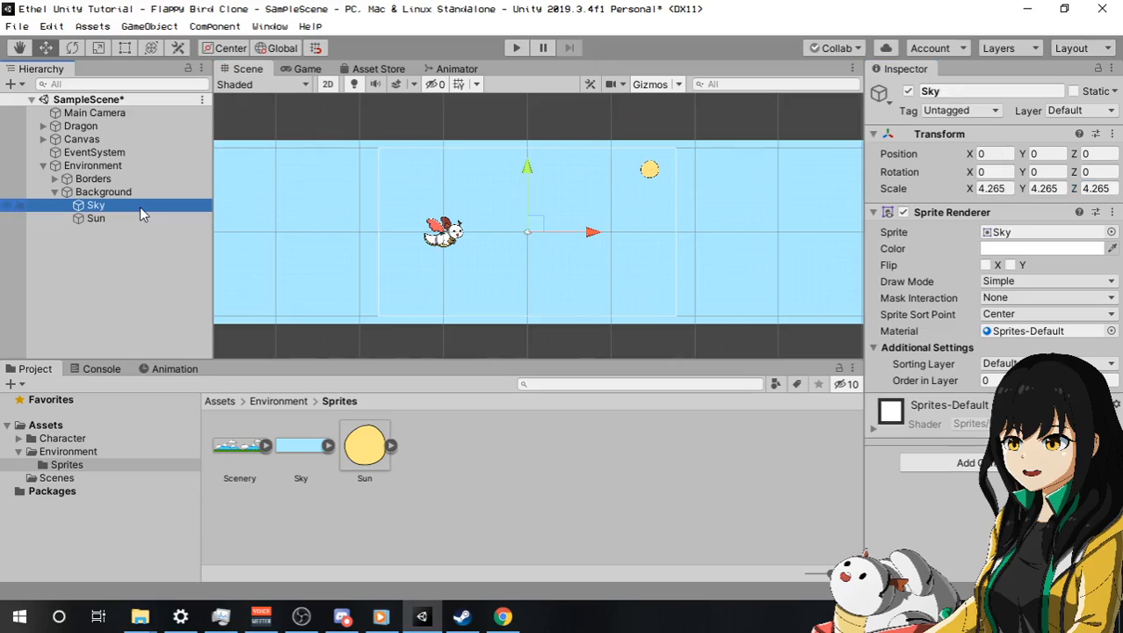
{"action": "scroll", "coordinate": [571, 235], "scroll_direction": "up", "scroll_amount": 3}
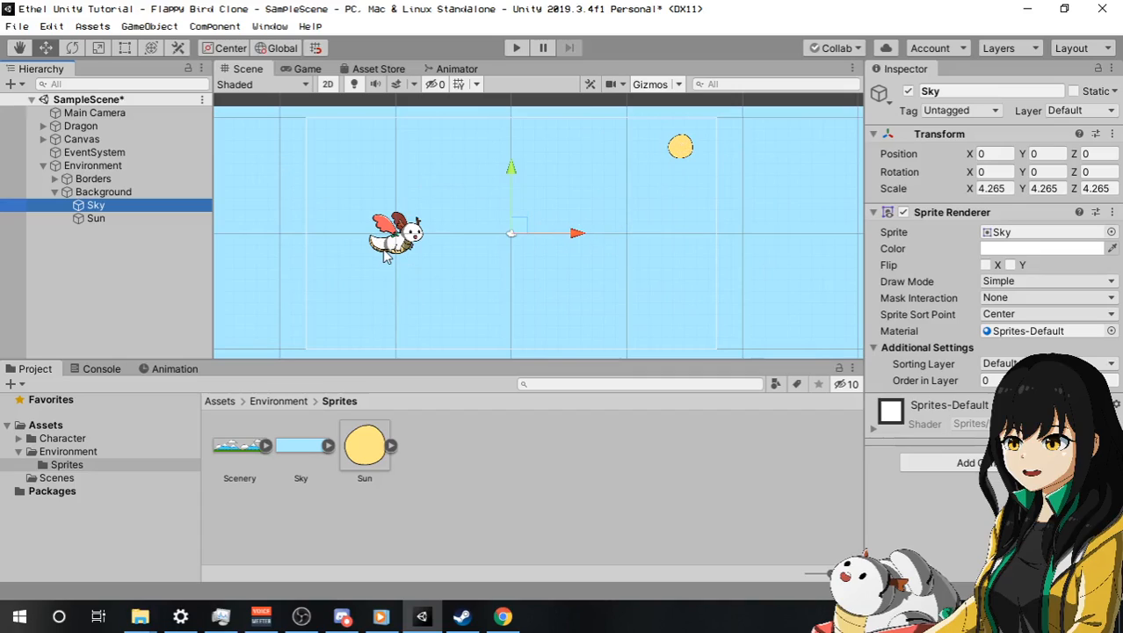
{"action": "left_click", "coordinate": [308, 70]}
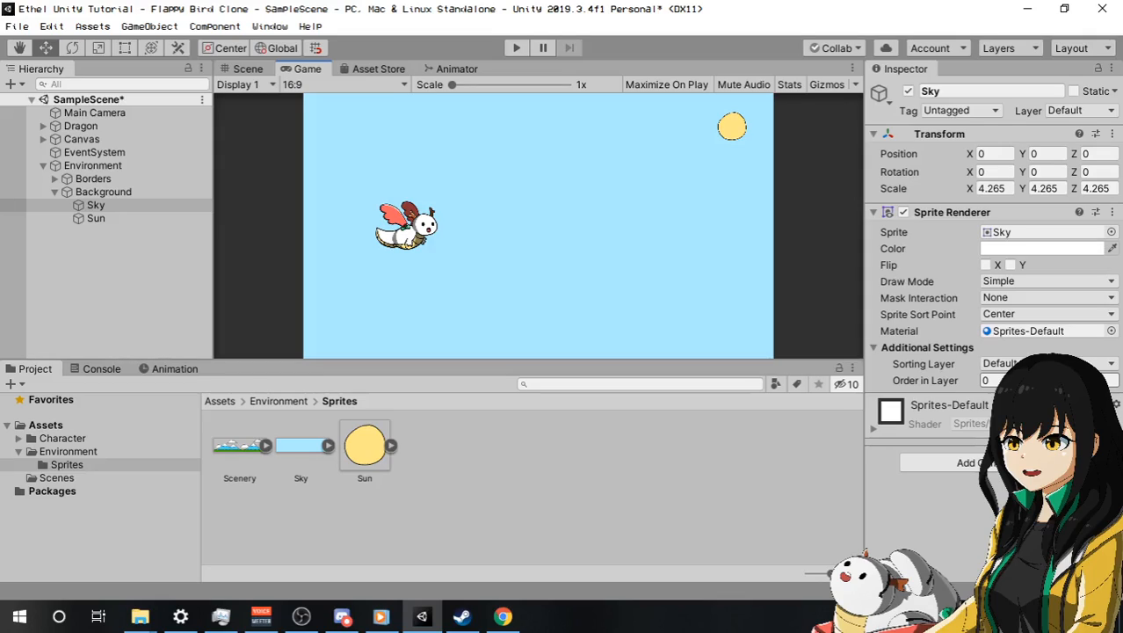
{"action": "left_click", "coordinate": [1019, 381]}
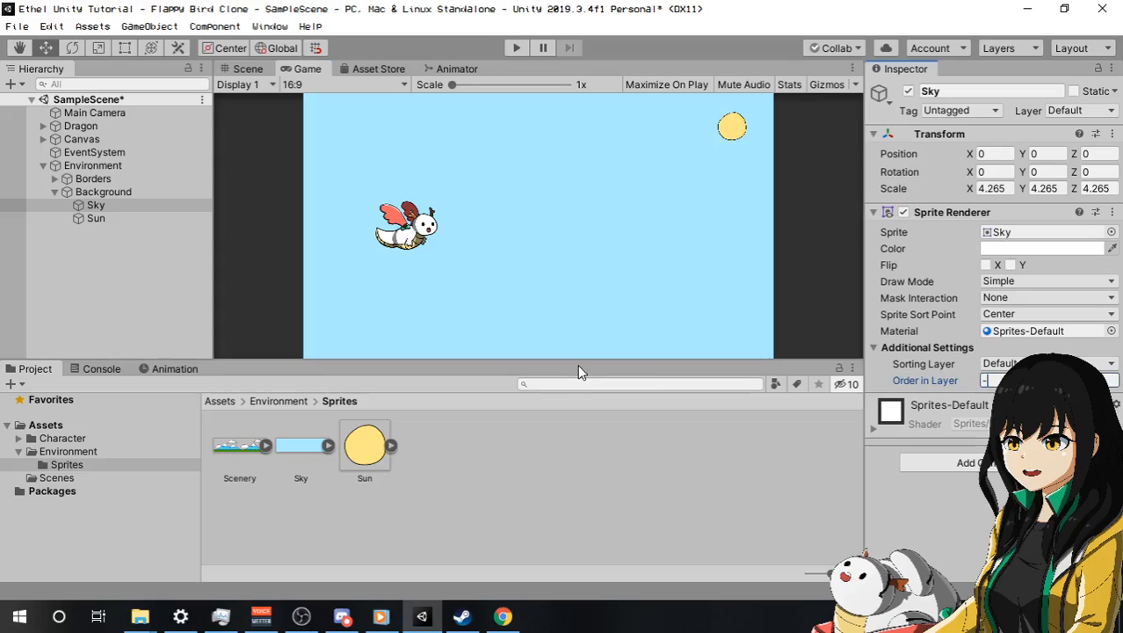
{"action": "left_click", "coordinate": [93, 218]}
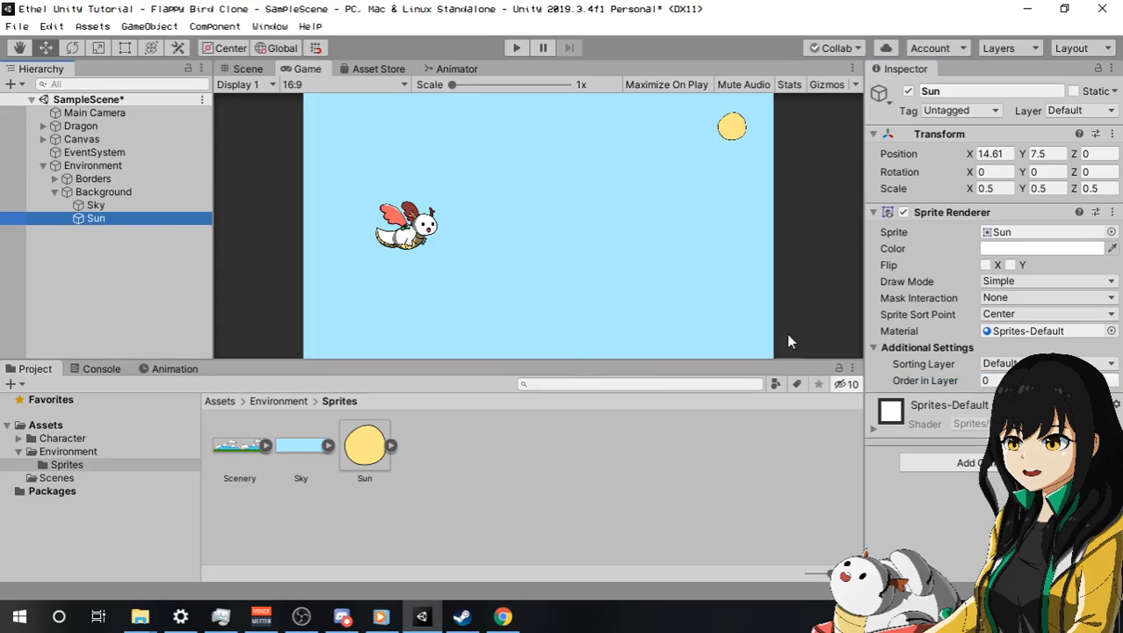
{"action": "left_click", "coordinate": [1019, 380]}
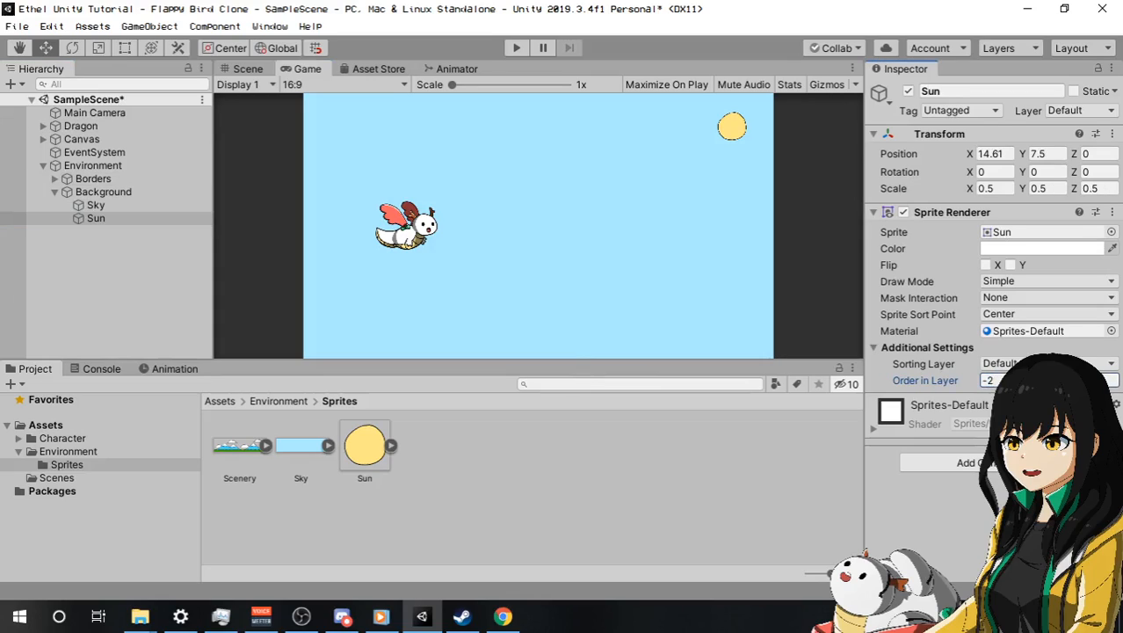
Add the Scenery sprite as a child of Background and enlarge it uniformly from its centre to a scale of about 3.997.
{"action": "left_click_drag", "start_coordinate": [238, 461], "coordinate": [113, 195]}
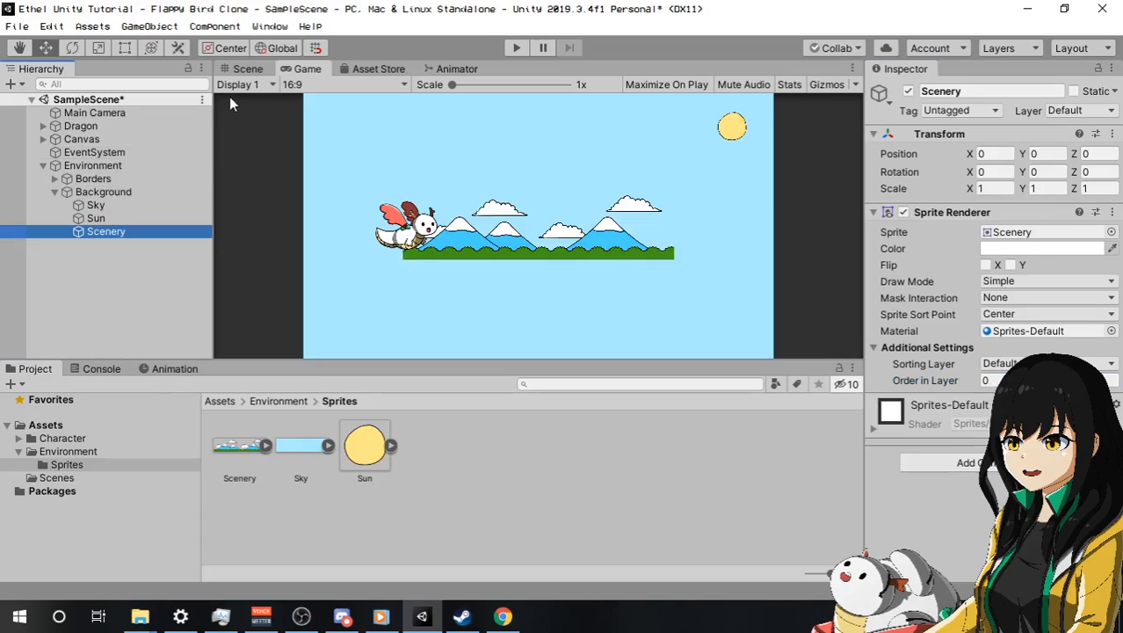
{"action": "left_click", "coordinate": [243, 71]}
{"action": "scroll", "coordinate": [536, 222], "scroll_direction": "down", "scroll_amount": 2}
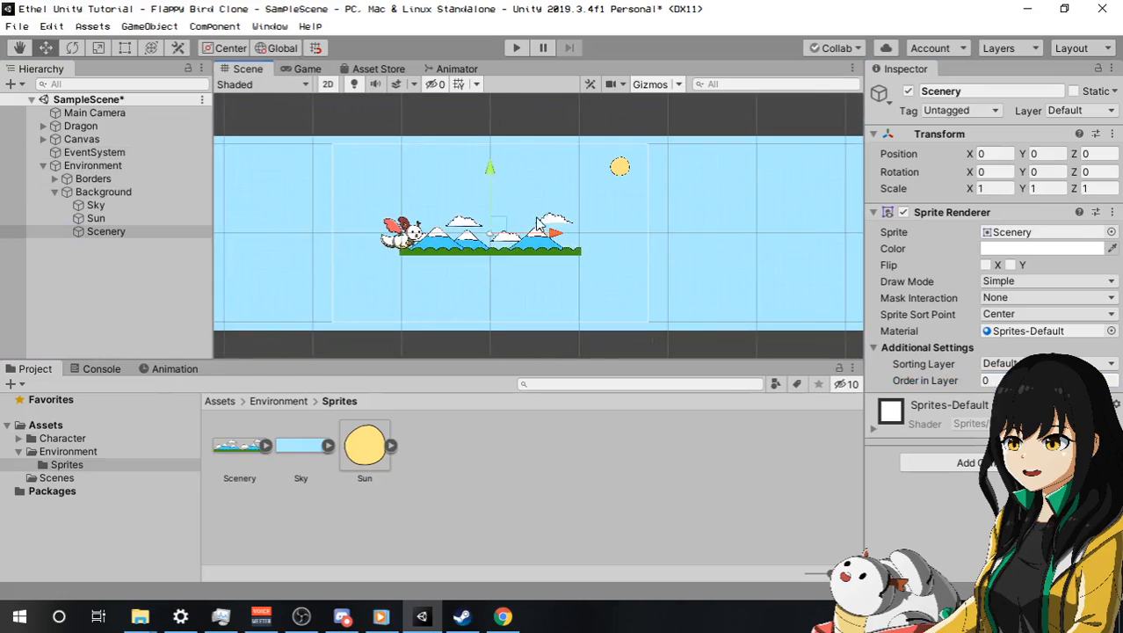
{"action": "key", "text": "t"}
{"action": "middle_click_drag", "start_coordinate": [589, 253], "coordinate": [562, 258]}
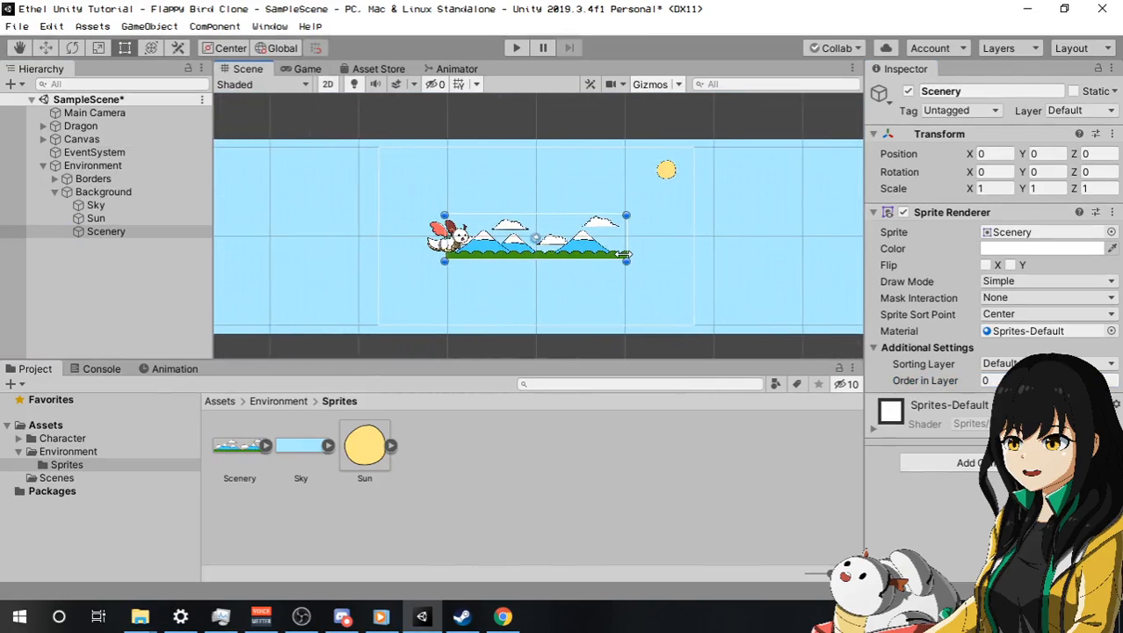
{"action": "left_click", "coordinate": [628, 265]}
{"action": "left_click", "coordinate": [585, 243]}
{"action": "key", "text": "t"}
{"action": "left_click_drag", "start_coordinate": [626, 262], "coordinate": [884, 395], "text": "alt+shift"}
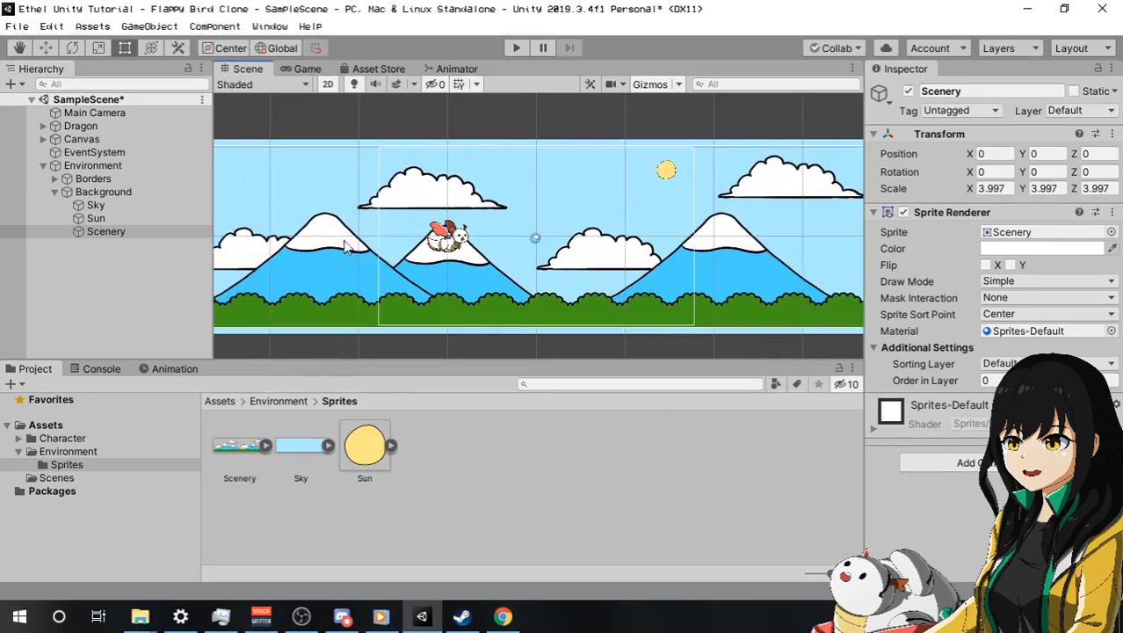
Try shifting the Scenery sprite slightly along the X axis to about 0.1 with the Move tool.
{"action": "left_click", "coordinate": [138, 255]}
{"action": "scroll", "coordinate": [540, 300], "scroll_direction": "down", "scroll_amount": 2}
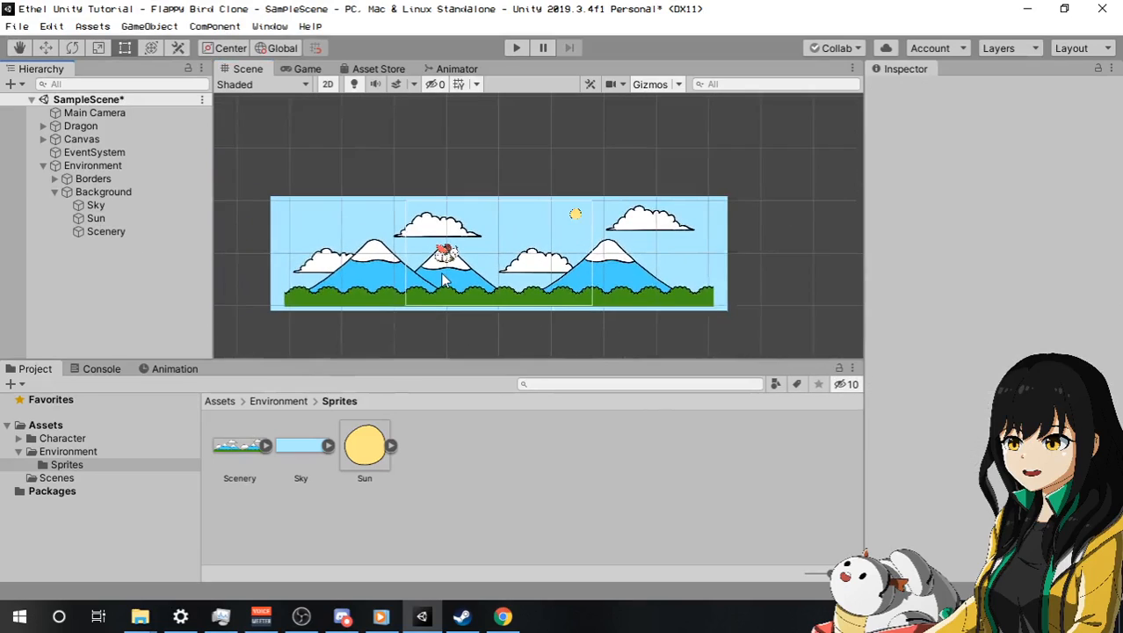
{"action": "key", "text": "w"}
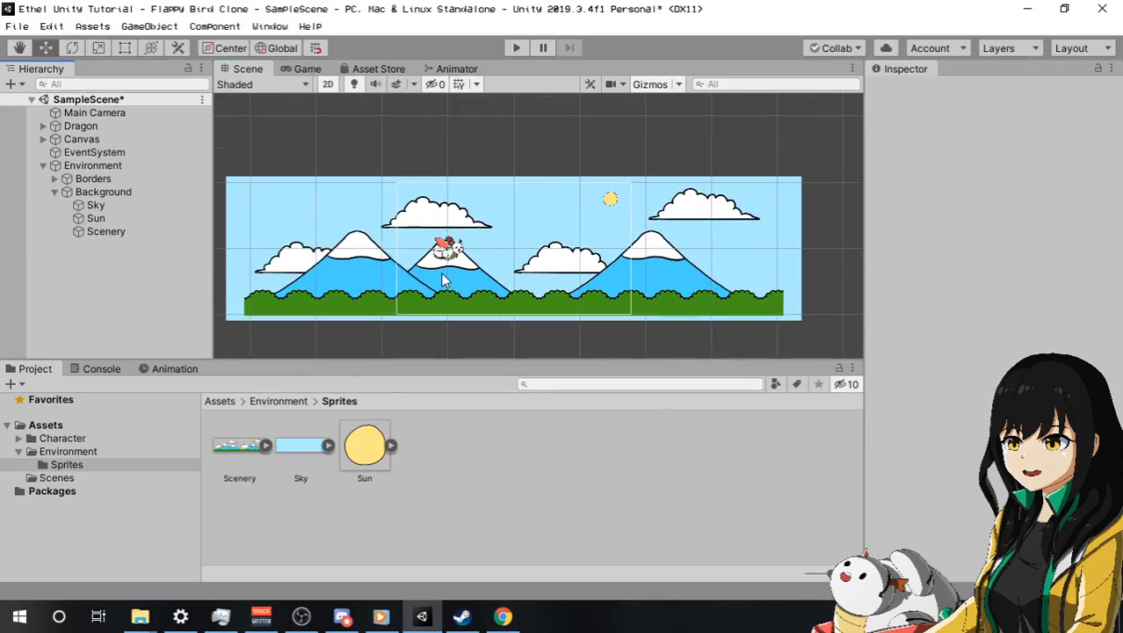
{"action": "left_click", "coordinate": [100, 232]}
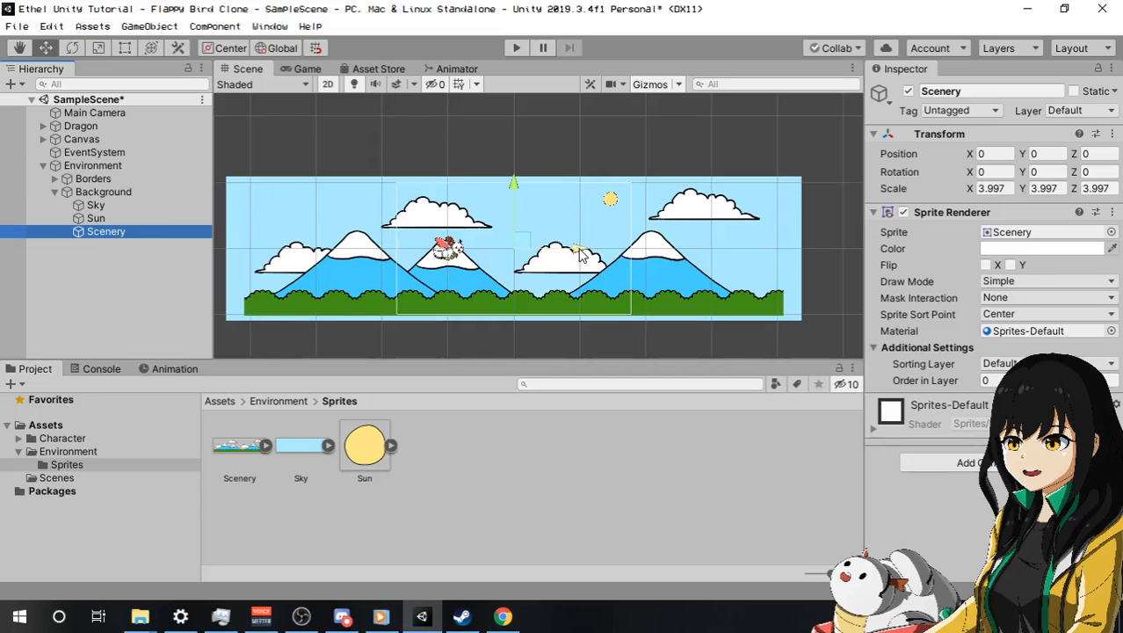
{"action": "mouse_move", "coordinate": [580, 253]}
{"action": "left_mouse_down"}
{"action": "mouse_move", "coordinate": [685, 253]}
{"action": "mouse_move", "coordinate": [421, 260]}
{"action": "mouse_move", "coordinate": [726, 255]}
{"action": "mouse_move", "coordinate": [584, 252]}
{"action": "left_mouse_up"}
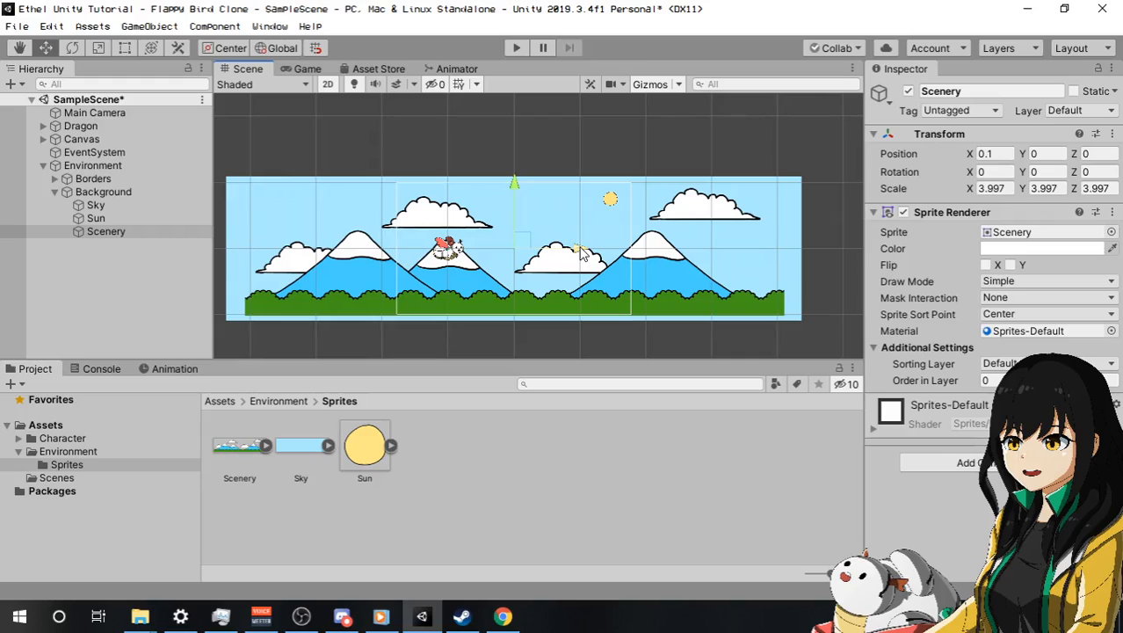
Duplicate the Scenery sprite and move the copy along X to about 78.22, so its edge joins the original seamlessly.
{"action": "left_click", "coordinate": [151, 234]}
{"action": "key", "text": "ctrl+d"}
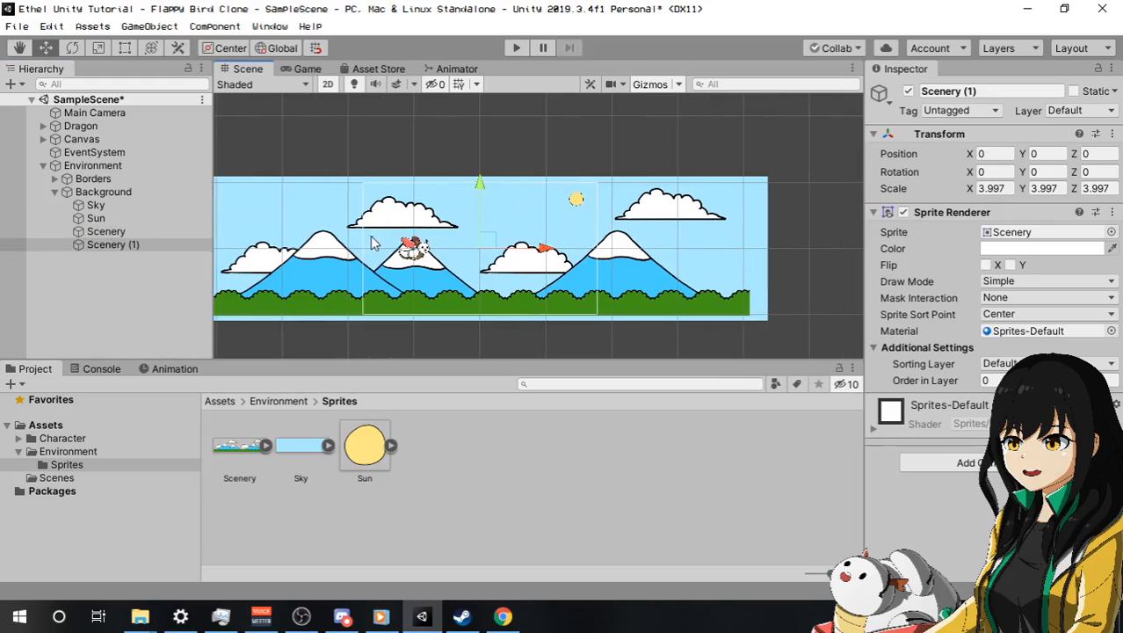
{"action": "left_click_drag", "start_coordinate": [543, 251], "coordinate": [1047, 269]}
{"action": "scroll", "coordinate": [690, 259], "scroll_direction": "up", "scroll_amount": 5}
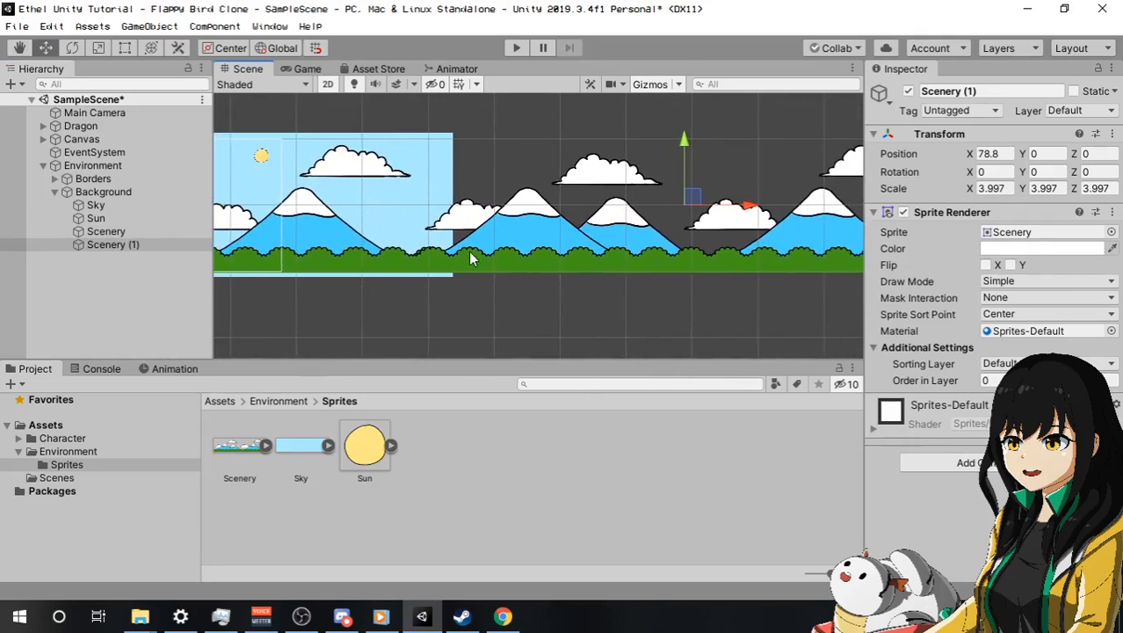
{"action": "left_click_drag", "start_coordinate": [843, 182], "coordinate": [837, 188]}
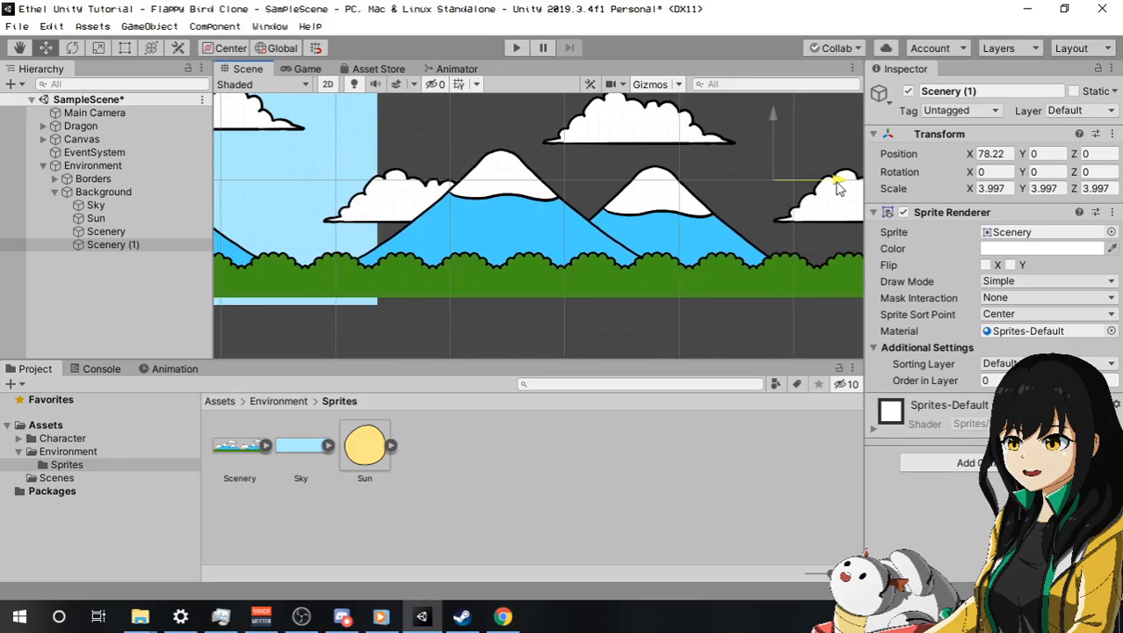
{"action": "scroll", "coordinate": [408, 182], "scroll_direction": "down", "scroll_amount": 8}
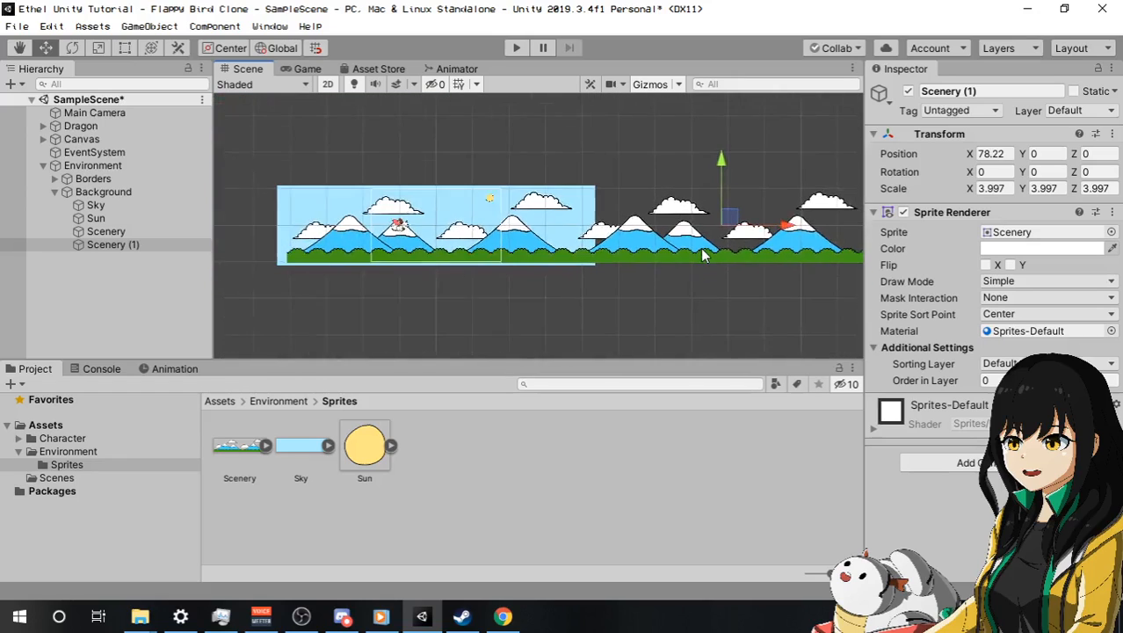
{"action": "scroll", "coordinate": [533, 244], "scroll_direction": "up", "scroll_amount": 1}
{"action": "scroll", "coordinate": [369, 243], "scroll_direction": "down", "scroll_amount": 6}
{"action": "scroll", "coordinate": [466, 251], "scroll_direction": "up", "scroll_amount": 4}
{"action": "scroll", "coordinate": [401, 278], "scroll_direction": "up", "scroll_amount": 5}
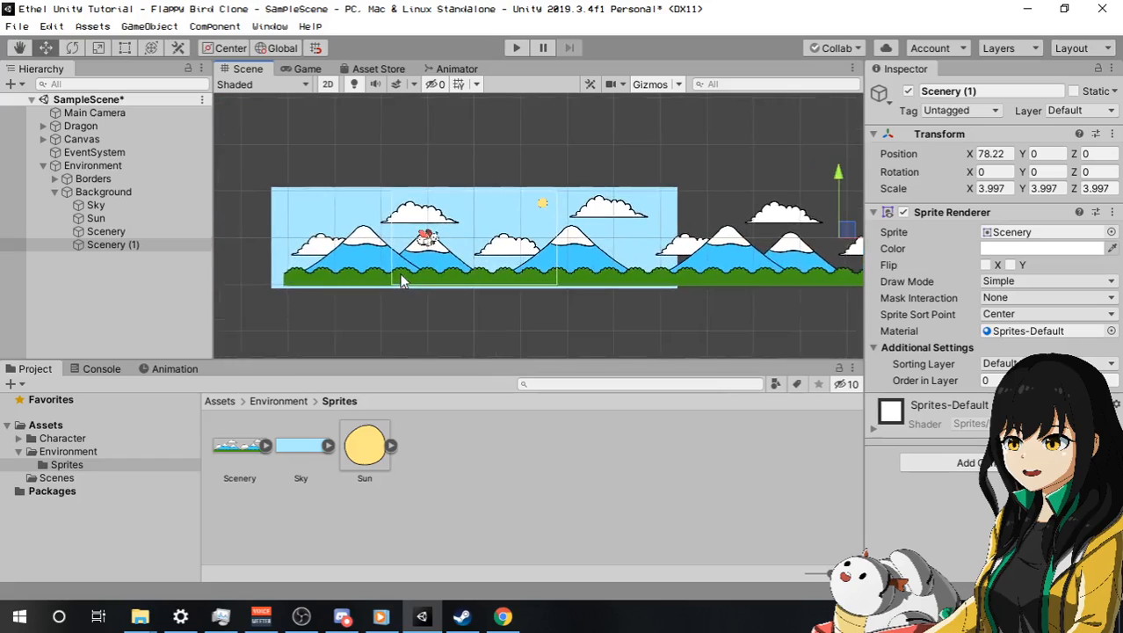
Create an empty child object named Sceneries under Background.
{"action": "right_click", "coordinate": [126, 196]}
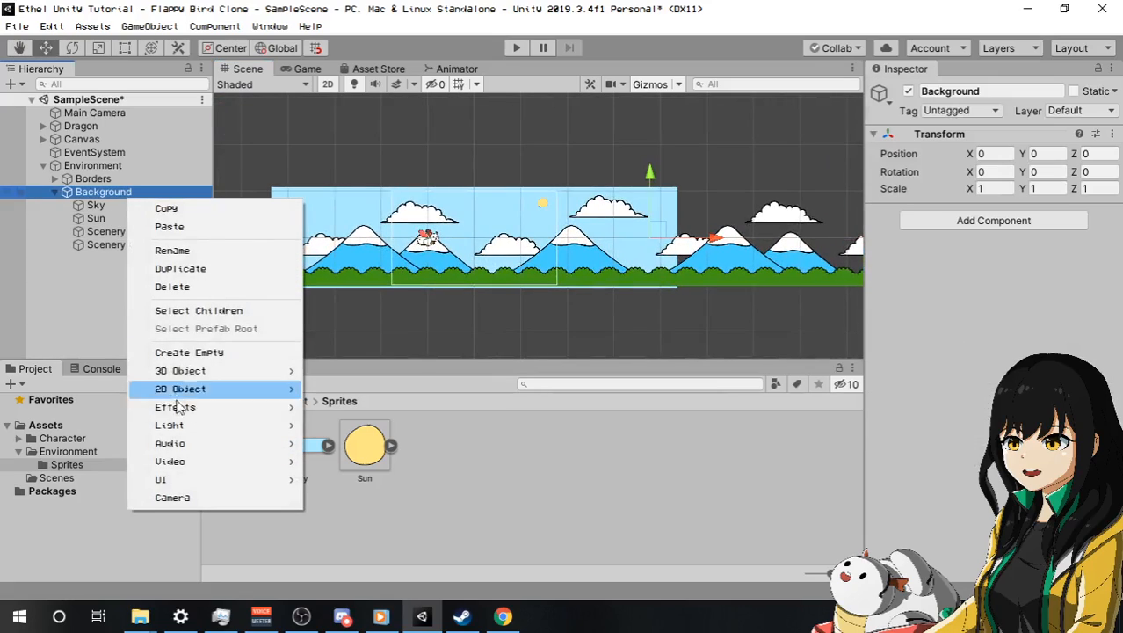
{"action": "left_click", "coordinate": [202, 351]}
{"action": "type", "text": "Sc"}
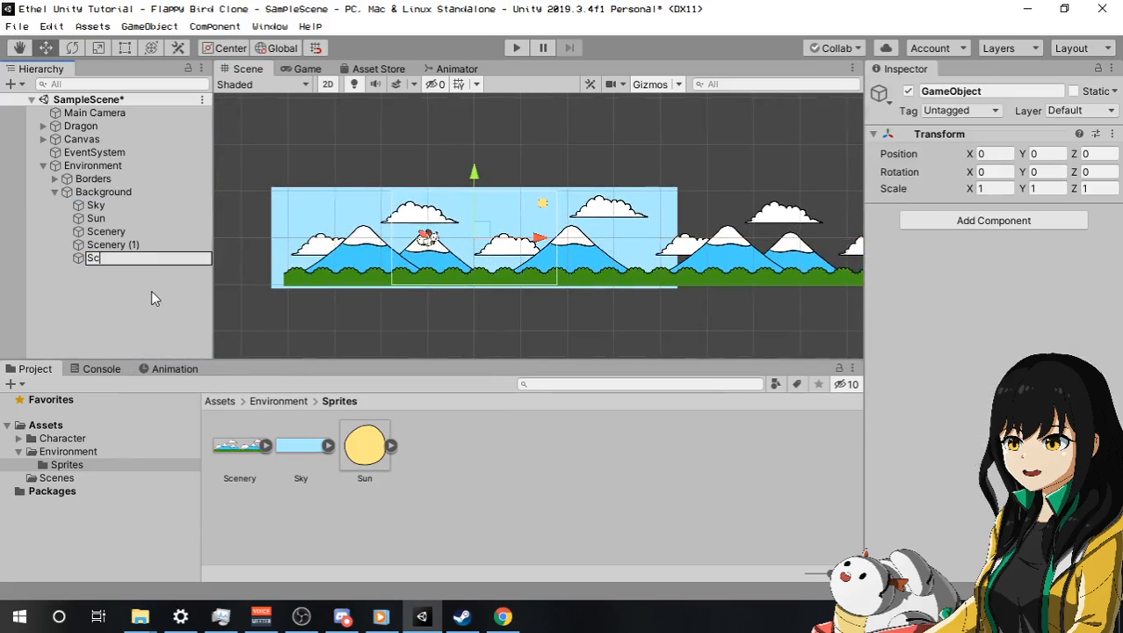
{"action": "type", "text": "eneries"}
{"action": "key", "text": "Return"}
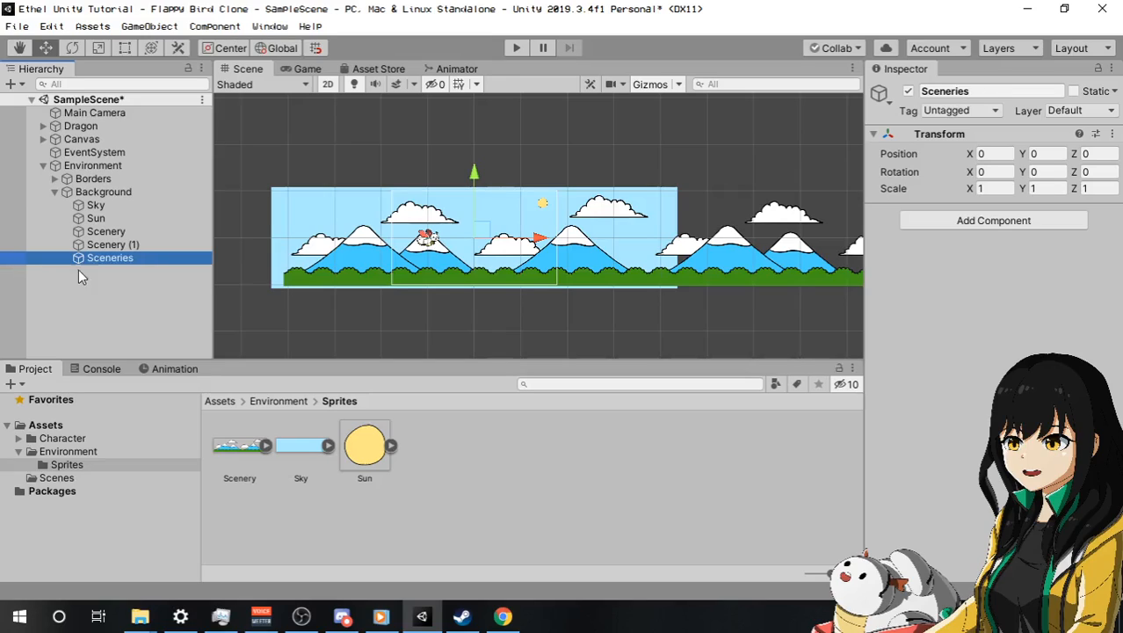
Shift both Scenery sprites along X until they start at the camera frame's left edge, parent them to Sceneries, and check the game view.
{"action": "left_click", "coordinate": [105, 246]}
{"action": "left_click", "coordinate": [106, 232], "text": "ctrl"}
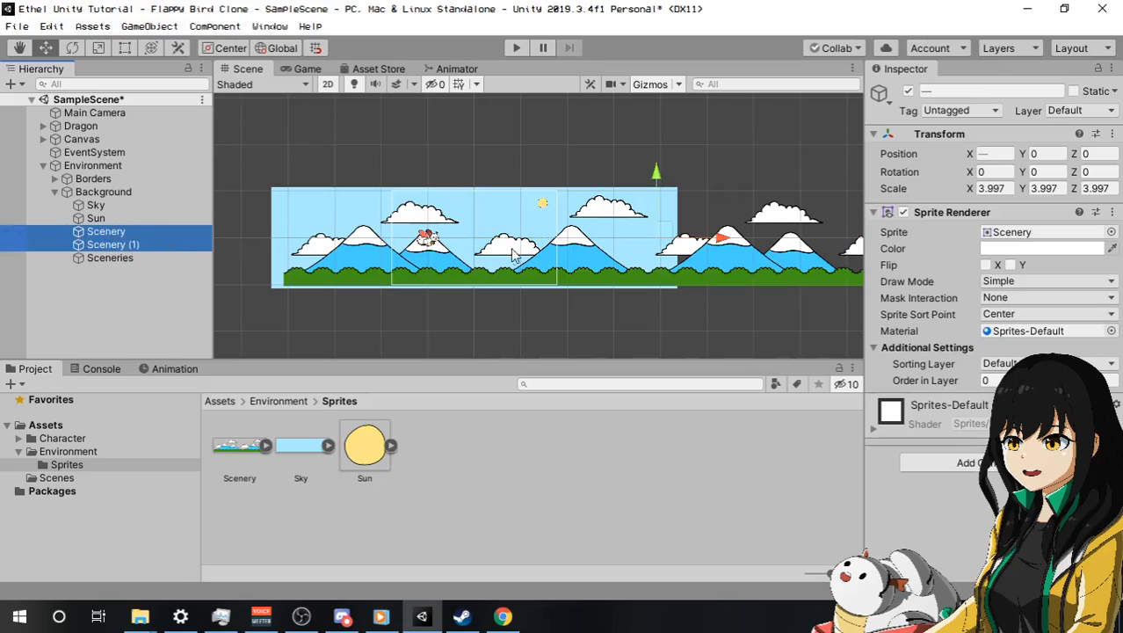
{"action": "middle_click_drag", "start_coordinate": [763, 252], "coordinate": [725, 252]}
{"action": "left_click_drag", "start_coordinate": [694, 239], "coordinate": [788, 239]}
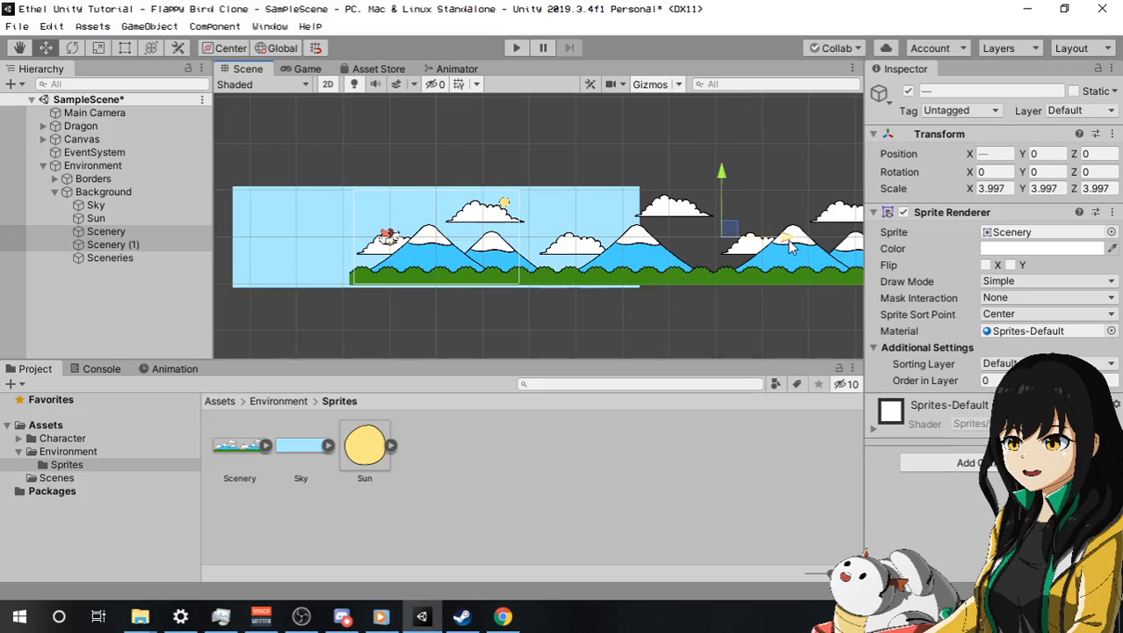
{"action": "mouse_move", "coordinate": [147, 246]}
{"action": "left_mouse_down"}
{"action": "mouse_move", "coordinate": [155, 274]}
{"action": "mouse_move", "coordinate": [148, 260]}
{"action": "left_mouse_up"}
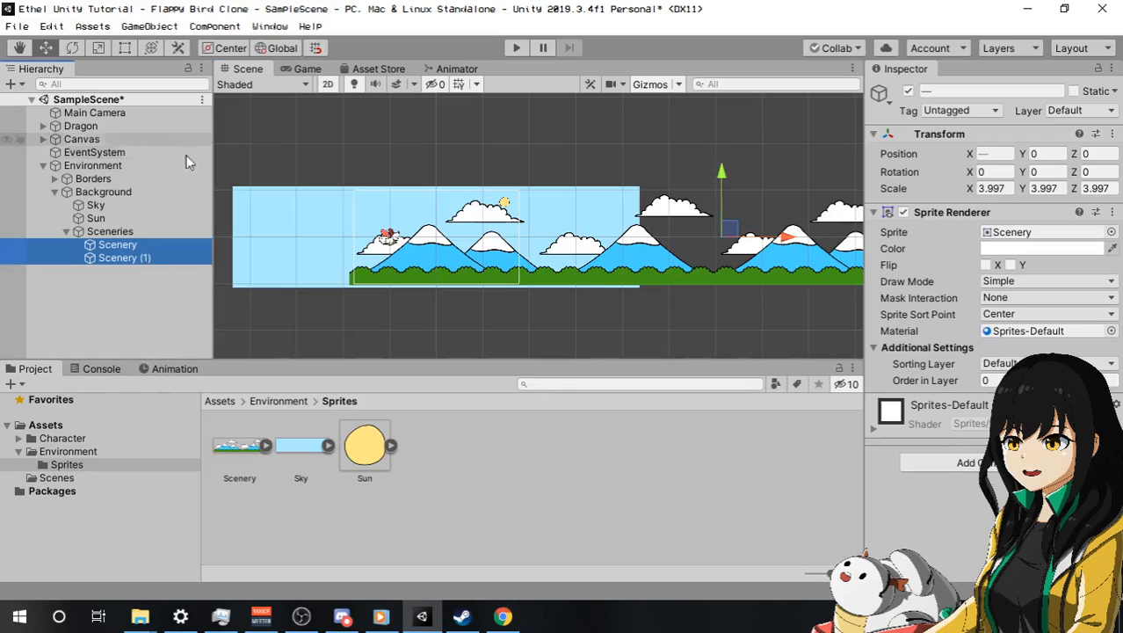
{"action": "left_click", "coordinate": [297, 68]}
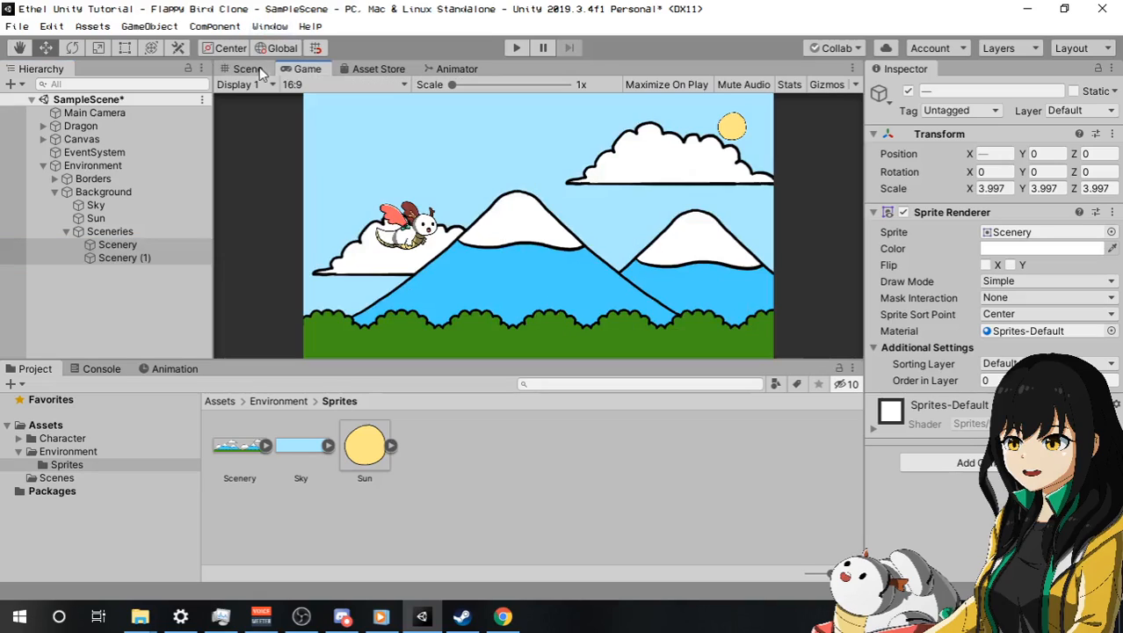
{"action": "left_click", "coordinate": [255, 68]}
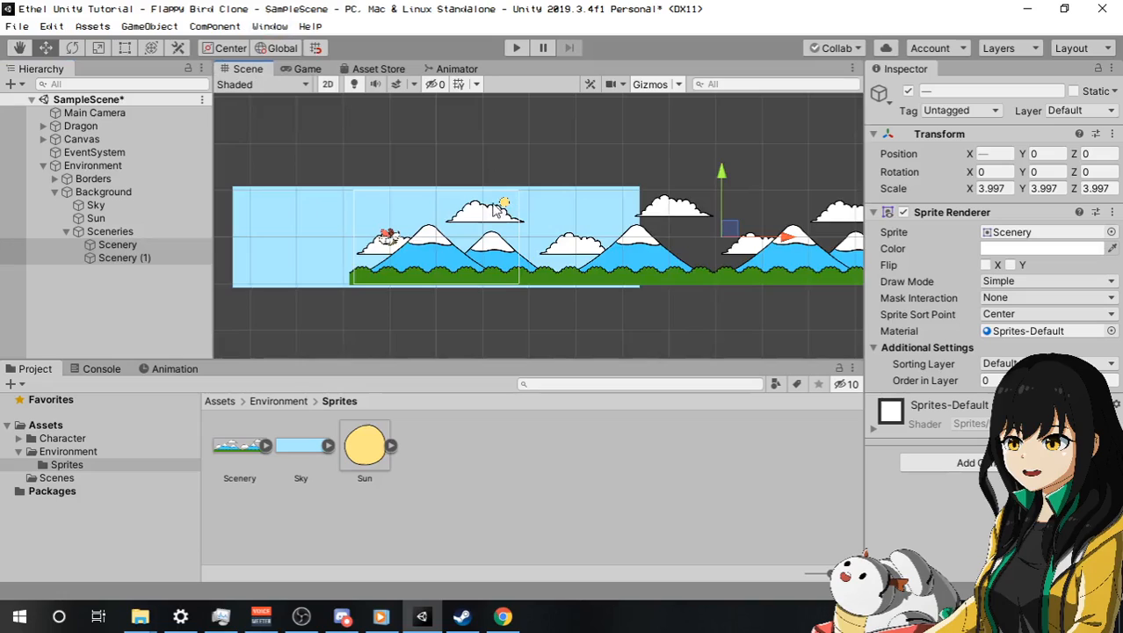
Test the scenery scroll by sliding the Sceneries object to X -79 and back, and reset its X position to 0.
{"action": "scroll", "coordinate": [342, 235], "scroll_direction": "up", "scroll_amount": 3}
{"action": "scroll", "coordinate": [342, 235], "scroll_direction": "up", "scroll_amount": 2}
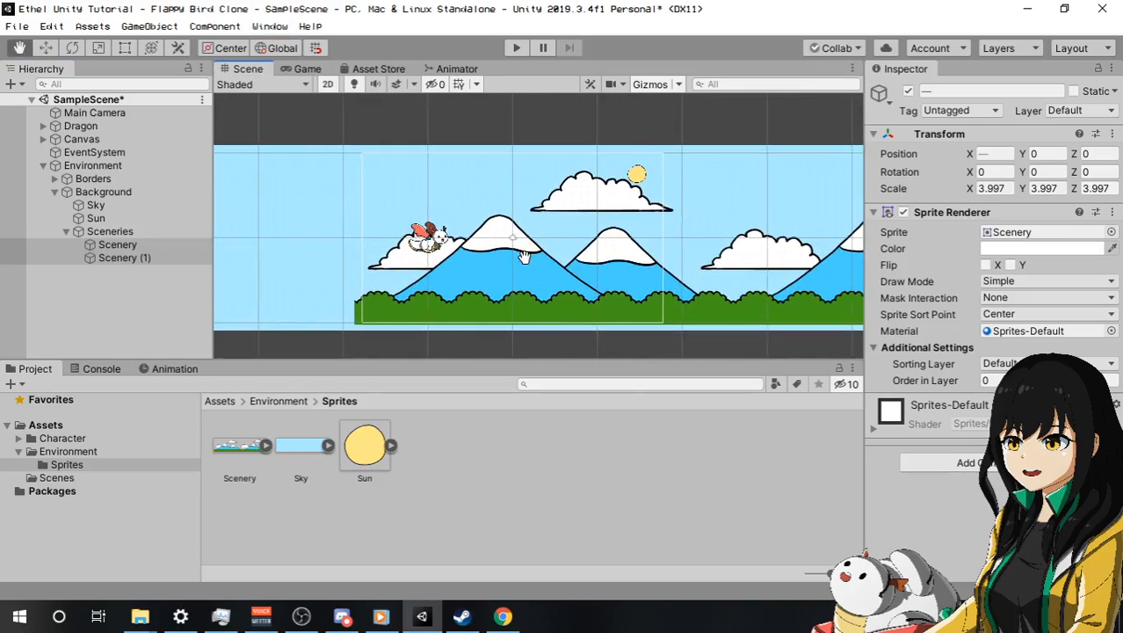
{"action": "left_click", "coordinate": [138, 232]}
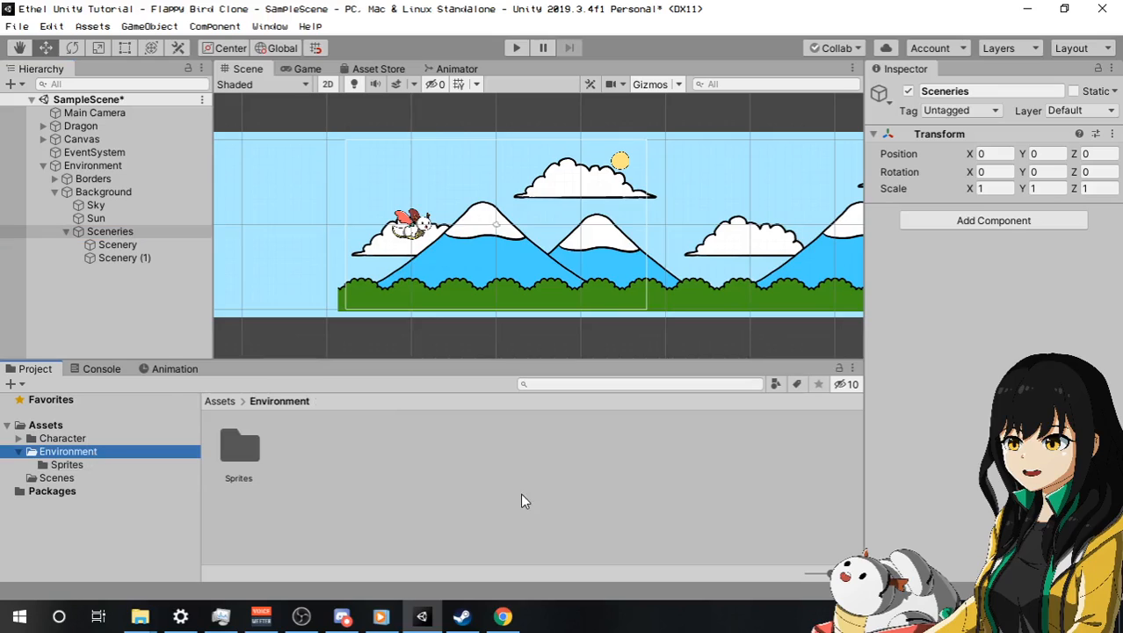
{"action": "scroll", "coordinate": [482, 264], "scroll_direction": "down", "scroll_amount": 4}
{"action": "middle_click_drag", "start_coordinate": [508, 280], "coordinate": [453, 300]}
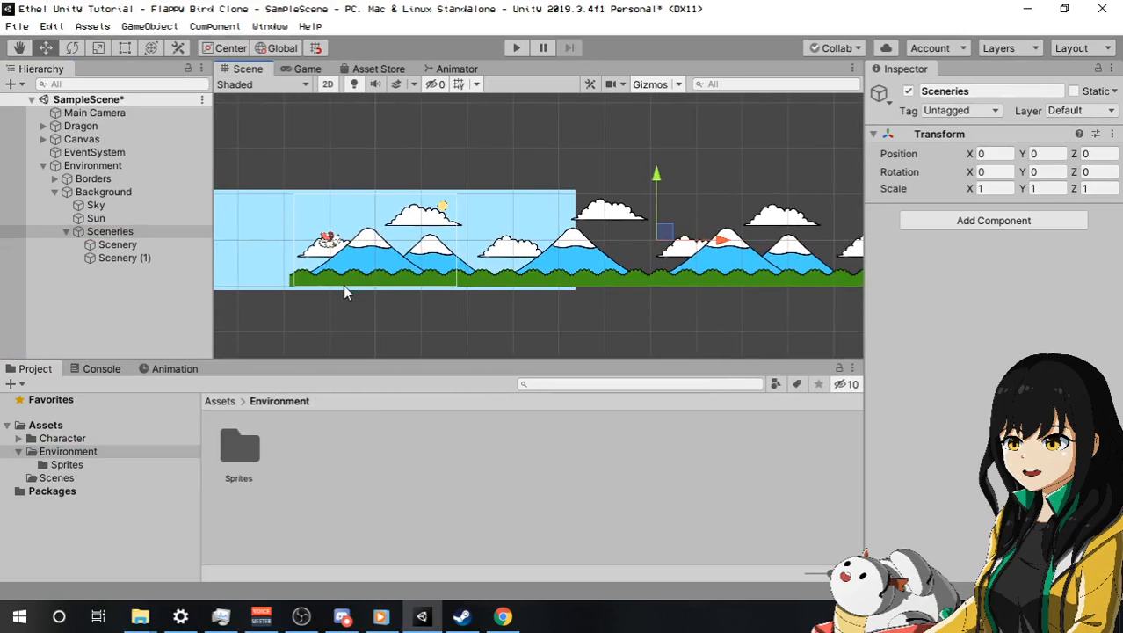
{"action": "scroll", "coordinate": [511, 271], "scroll_direction": "down", "scroll_amount": 3}
{"action": "left_click_drag", "start_coordinate": [771, 247], "coordinate": [539, 249]}
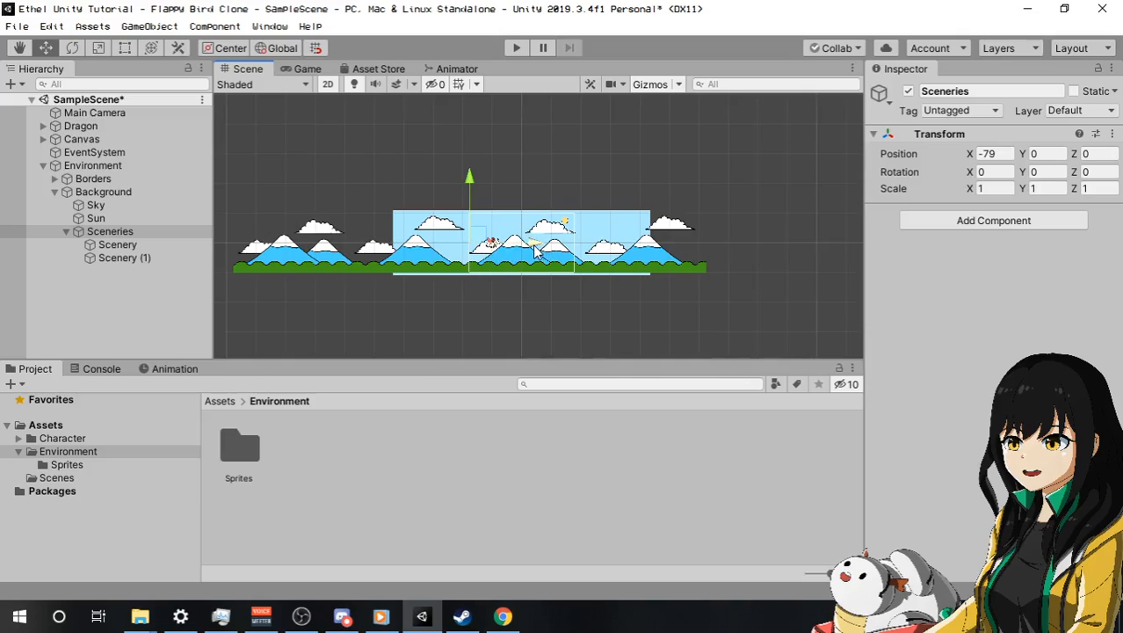
{"action": "left_click_drag", "start_coordinate": [532, 244], "coordinate": [761, 239]}
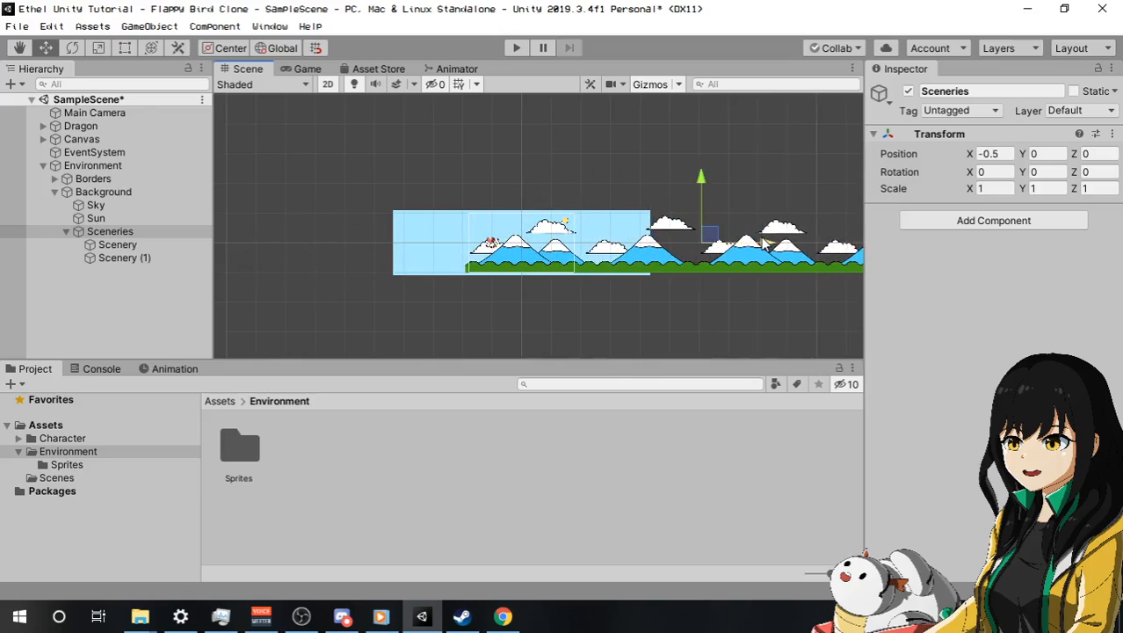
{"action": "key", "text": "ctrl+z"}
{"action": "left_click", "coordinate": [989, 154]}
{"action": "type", "text": "0"}
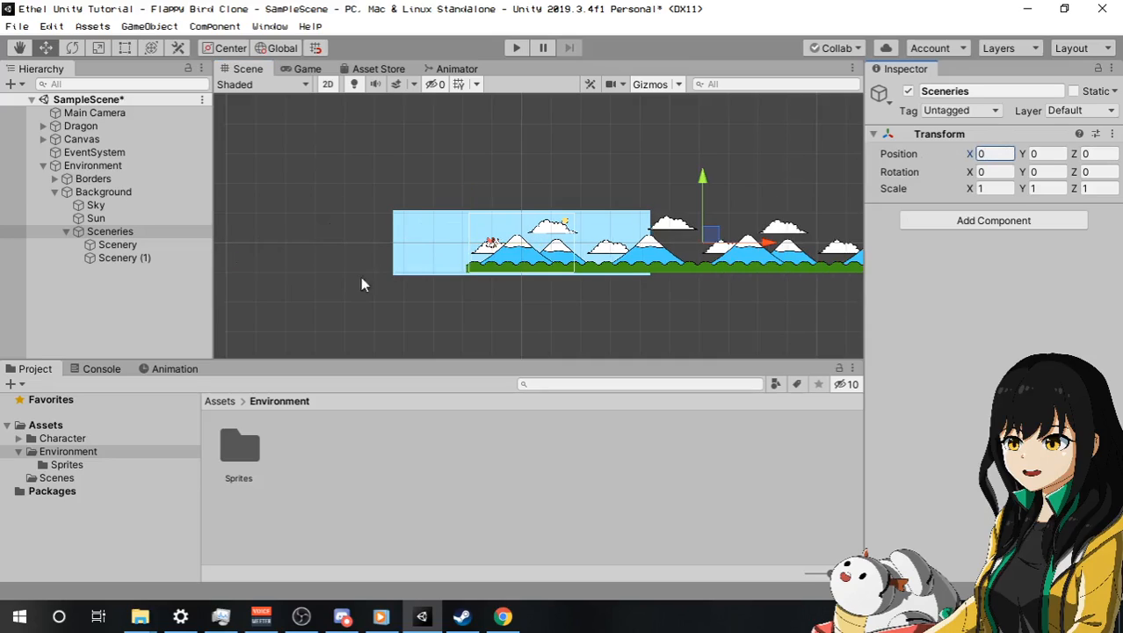
Create a folder named Animations inside the Environment assets folder.
{"action": "right_click", "coordinate": [381, 500]}
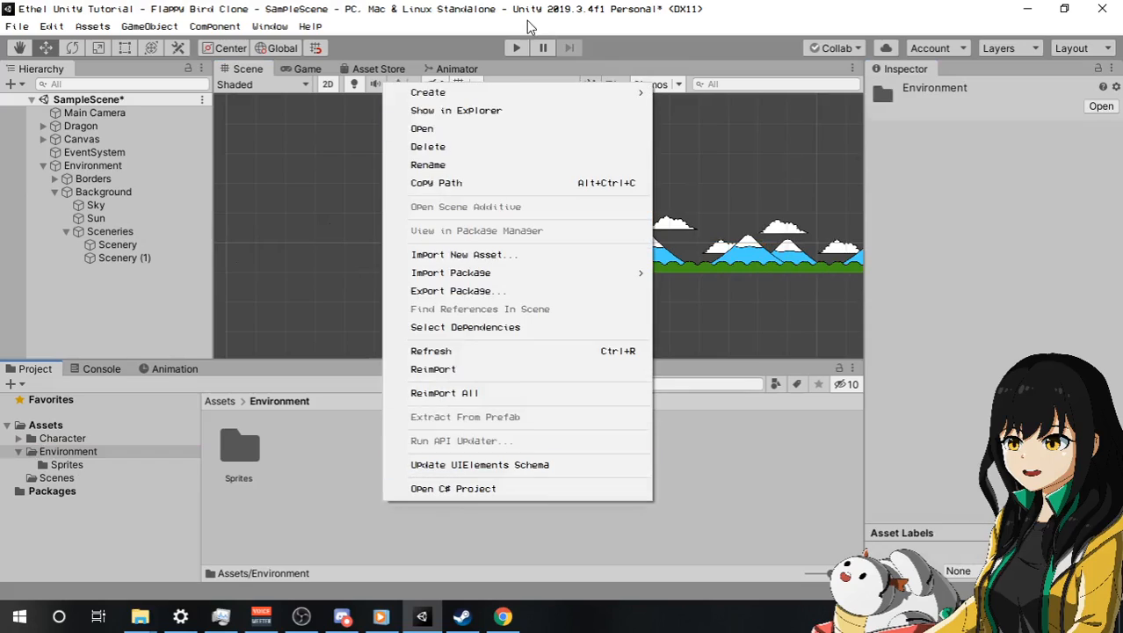
{"action": "mouse_move", "coordinate": [534, 95]}
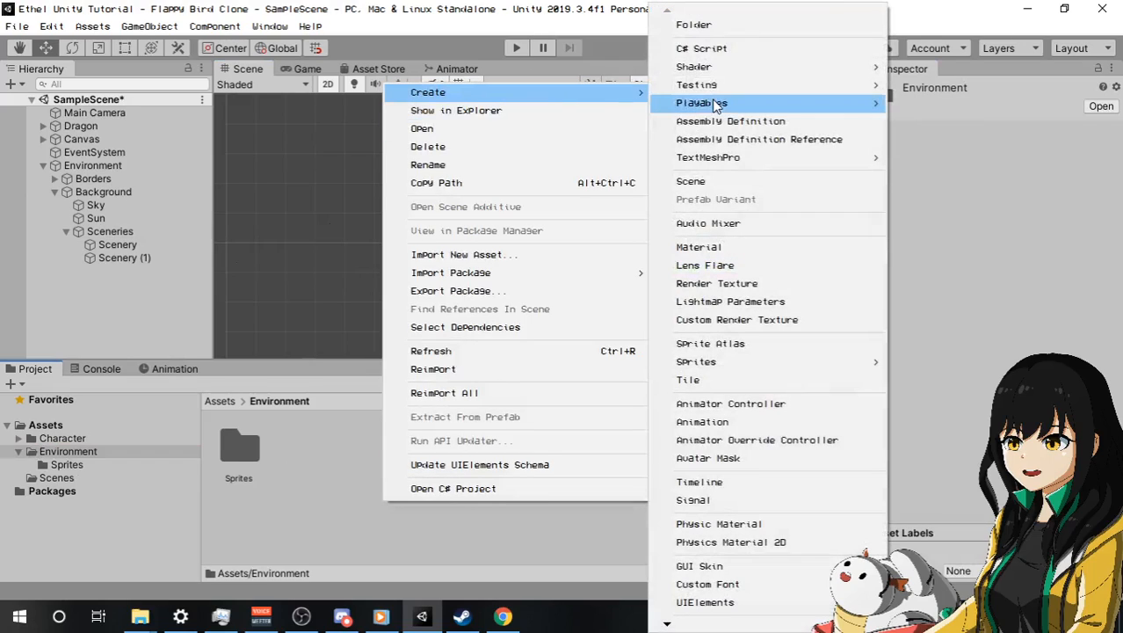
{"action": "left_click", "coordinate": [742, 25]}
{"action": "type", "text": "N"}
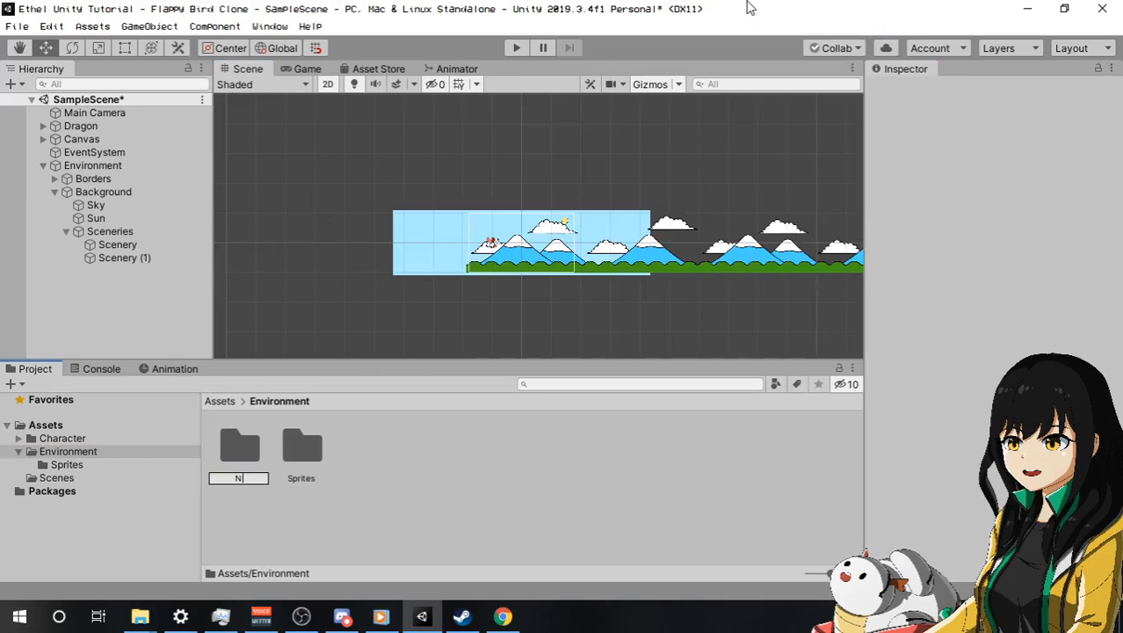
{"action": "type", "text": "niamtion"}
{"action": "key", "text": "BackSpace"}
{"action": "key", "text": "BackSpace"}
{"action": "key", "text": "BackSpace"}
{"action": "key", "text": "BackSpace"}
{"action": "key", "text": "BackSpace"}
{"action": "key", "text": "BackSpace"}
{"action": "type", "text": "mations"}
{"action": "key", "text": "Return"}
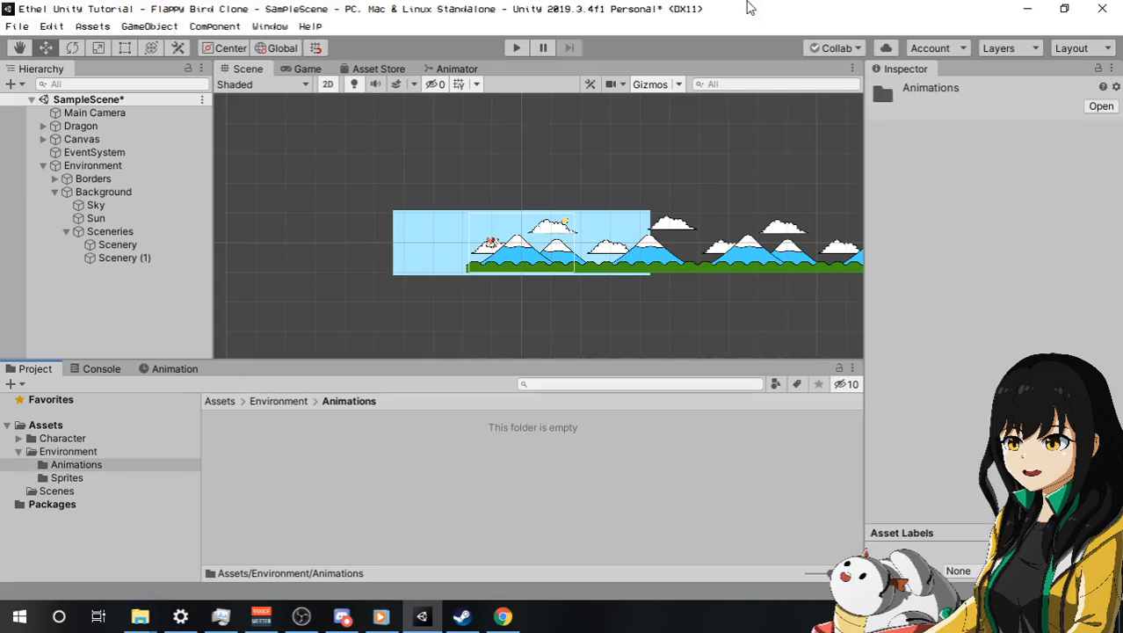
{"action": "right_click", "coordinate": [342, 431]}
{"action": "mouse_move", "coordinate": [470, 88]}
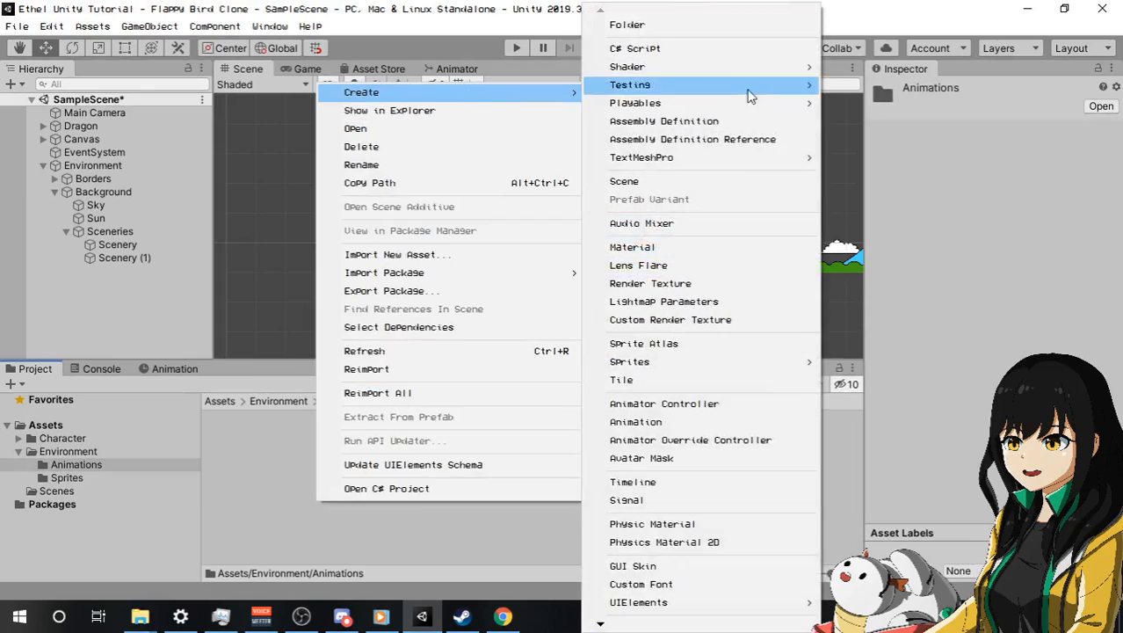
{"action": "left_click", "coordinate": [719, 402]}
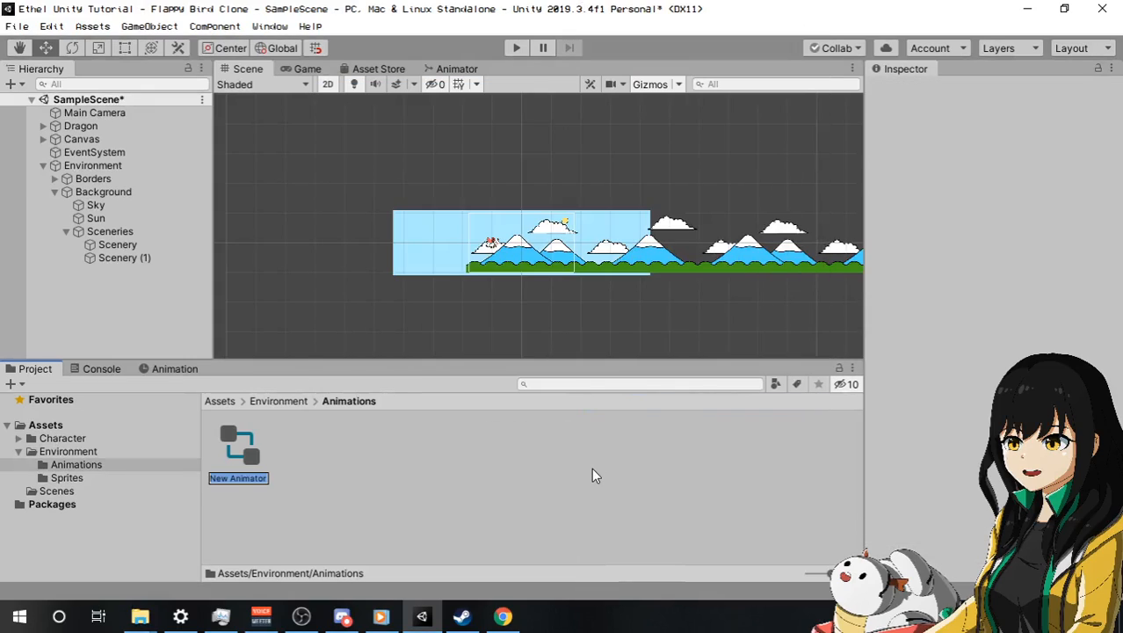
{"action": "key", "text": "Escape"}
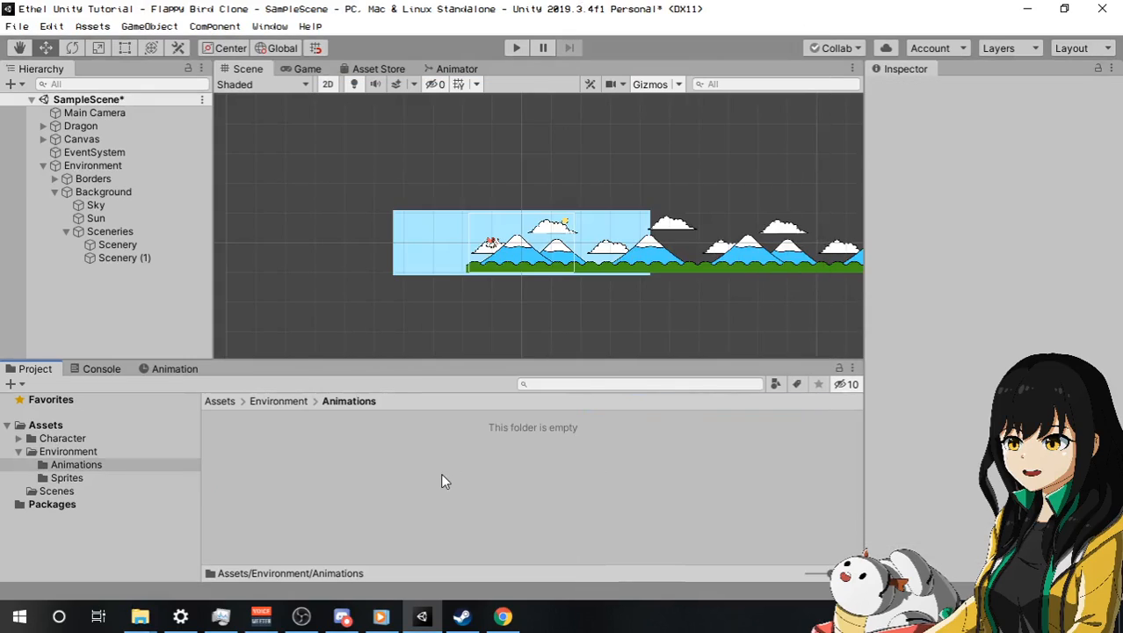
Create an animator controller named Scenery in the Environment Animations folder.
{"action": "right_click", "coordinate": [438, 472]}
{"action": "mouse_move", "coordinate": [583, 70]}
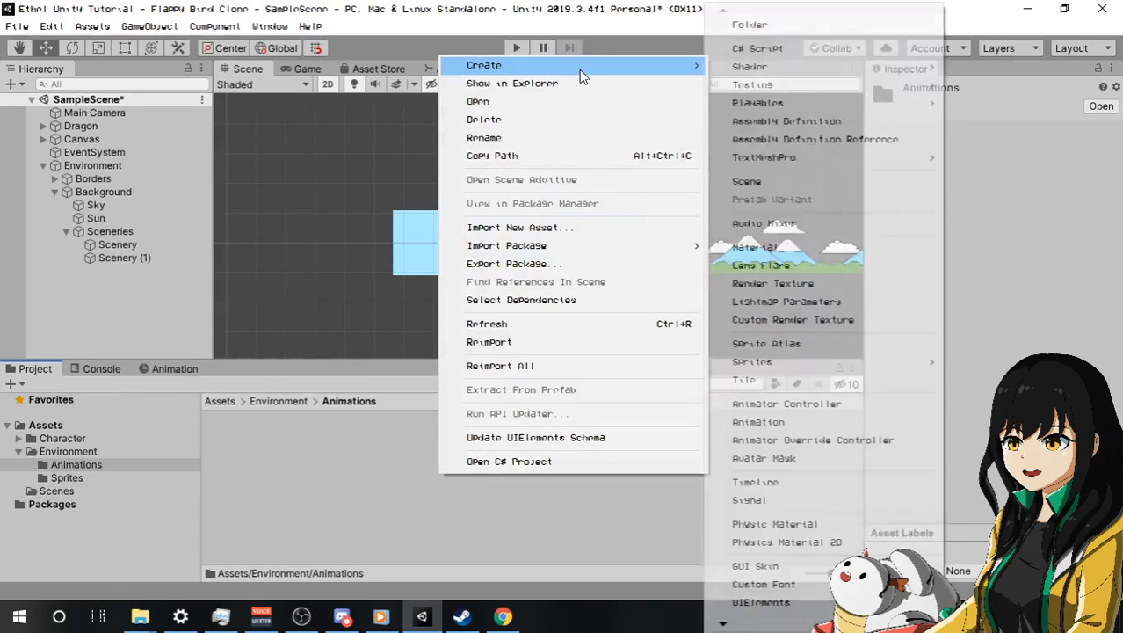
{"action": "left_click", "coordinate": [804, 405]}
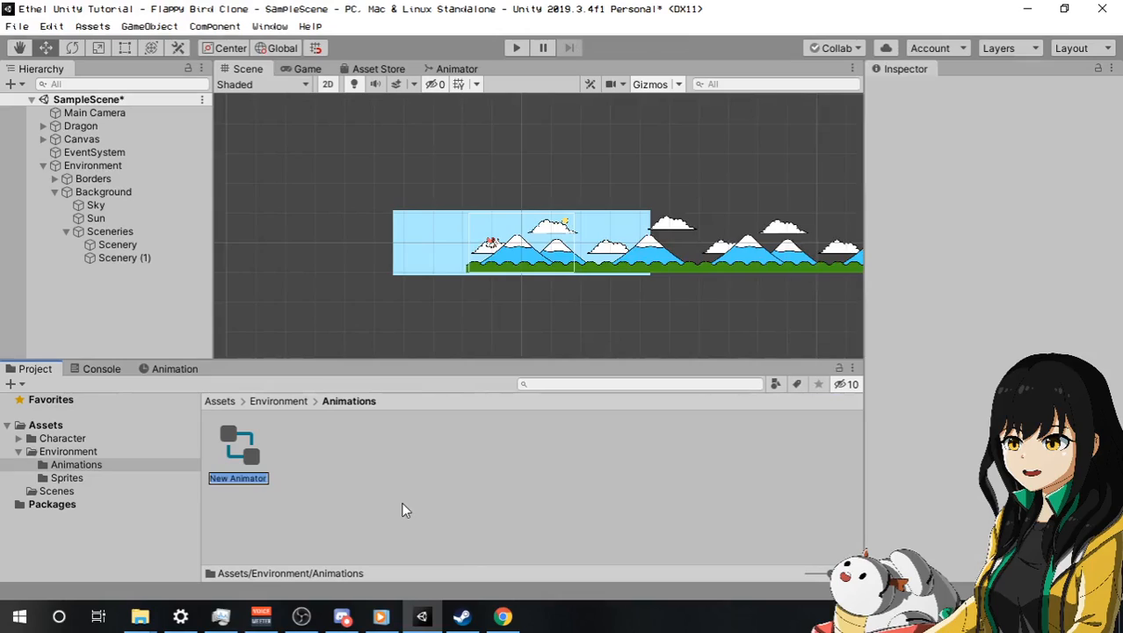
{"action": "type", "text": "Scenery"}
{"action": "key", "text": "Return"}
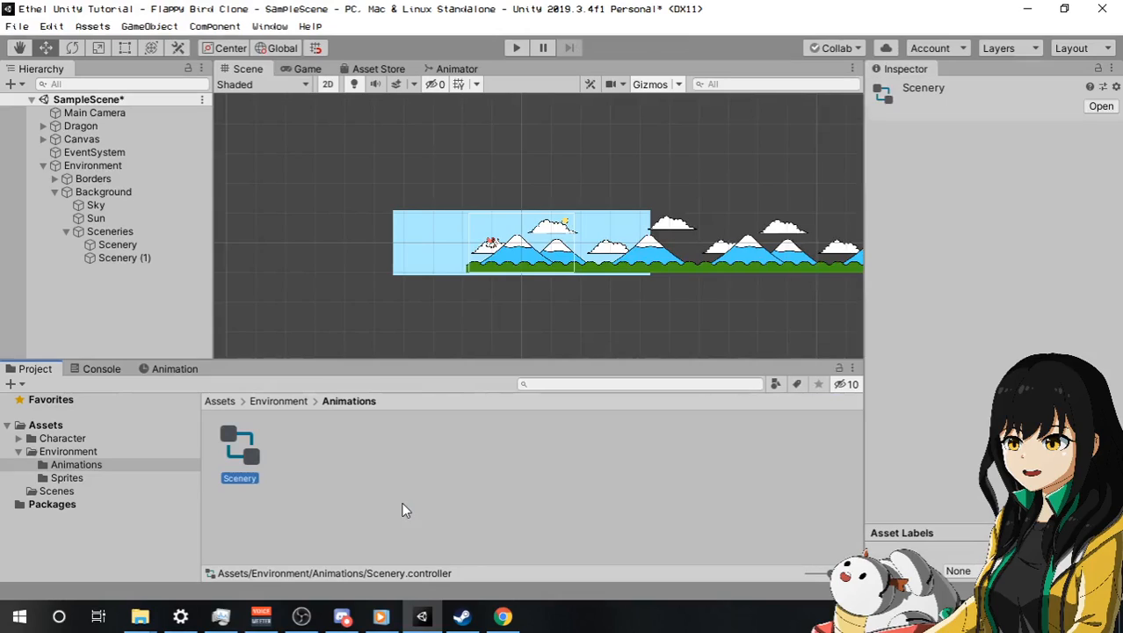
{"action": "left_click", "coordinate": [126, 194]}
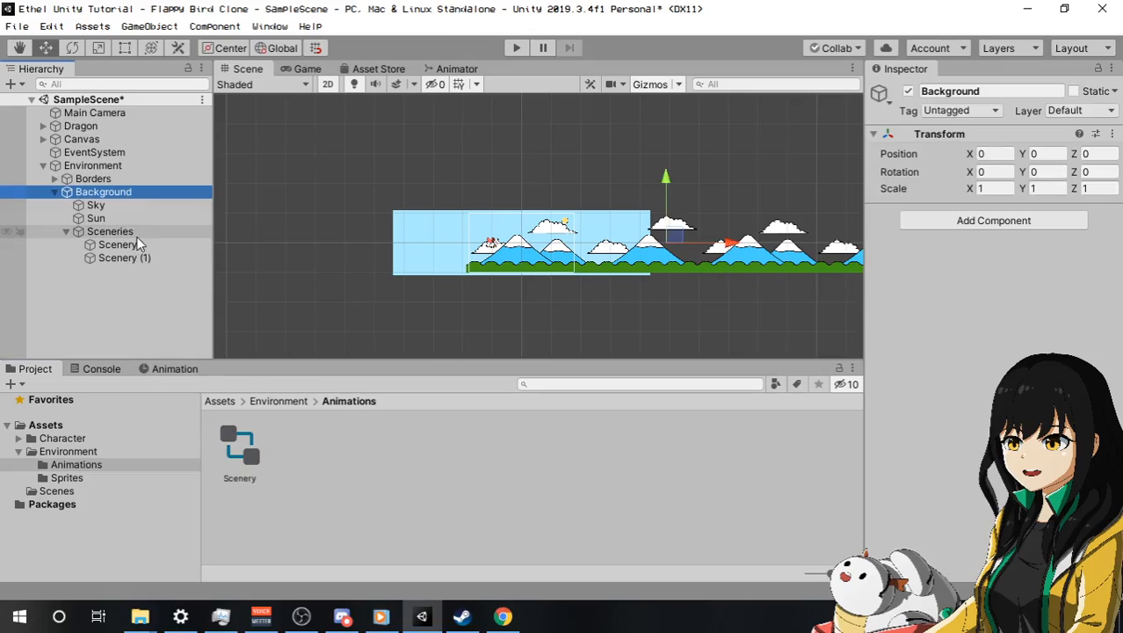
{"action": "left_click", "coordinate": [130, 233]}
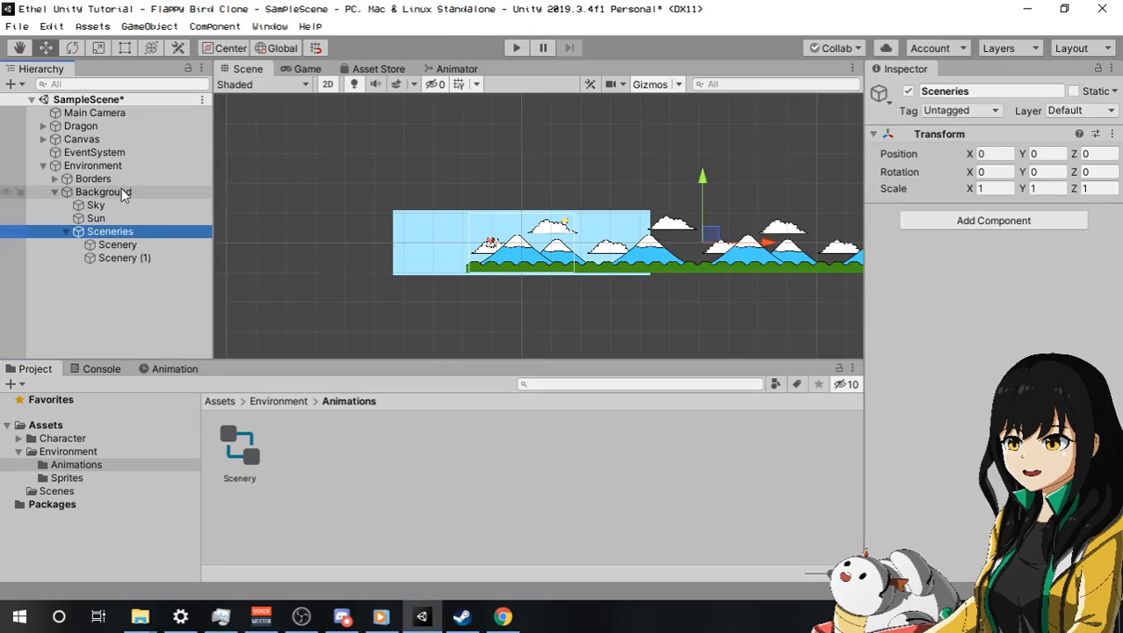
{"action": "left_click", "coordinate": [123, 193]}
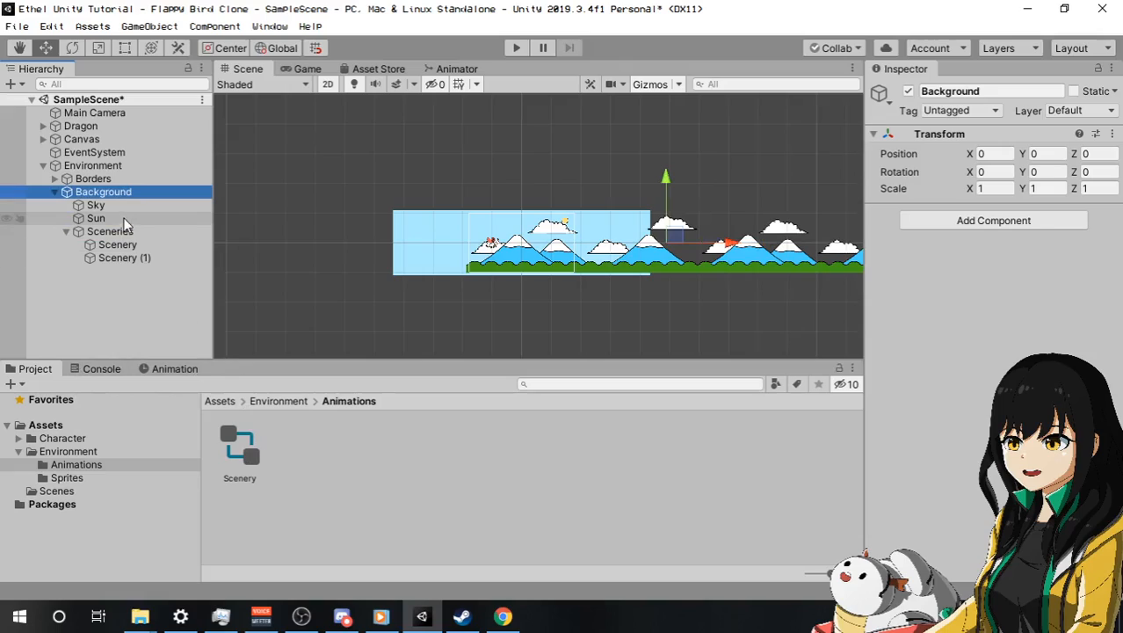
{"action": "left_click_drag", "start_coordinate": [242, 446], "coordinate": [935, 371]}
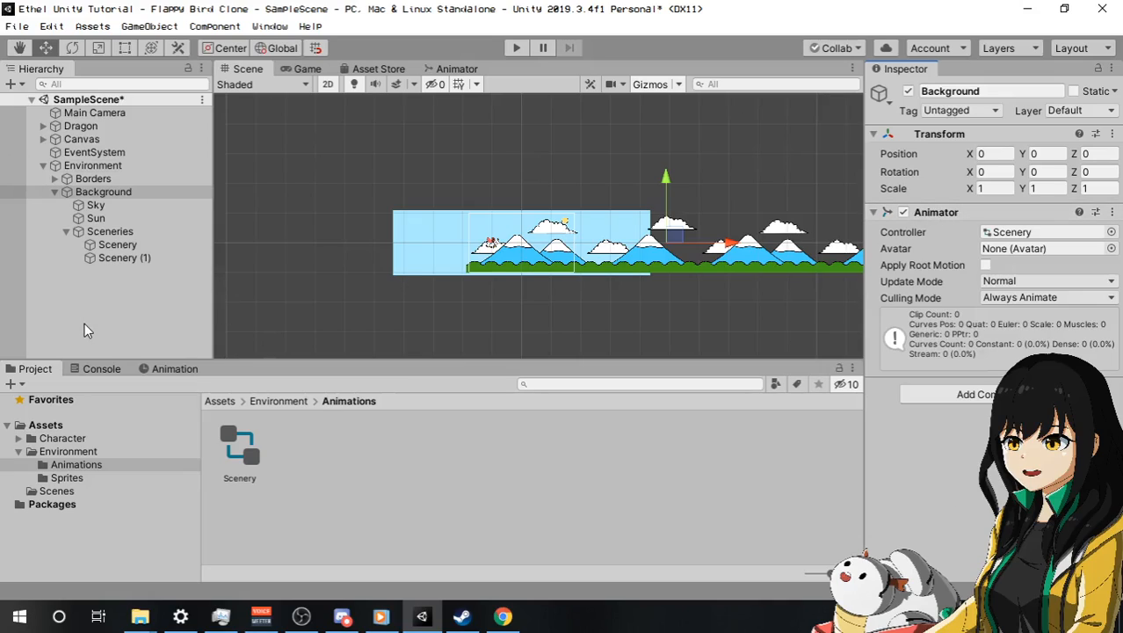
{"action": "key", "text": "ctrl+z"}
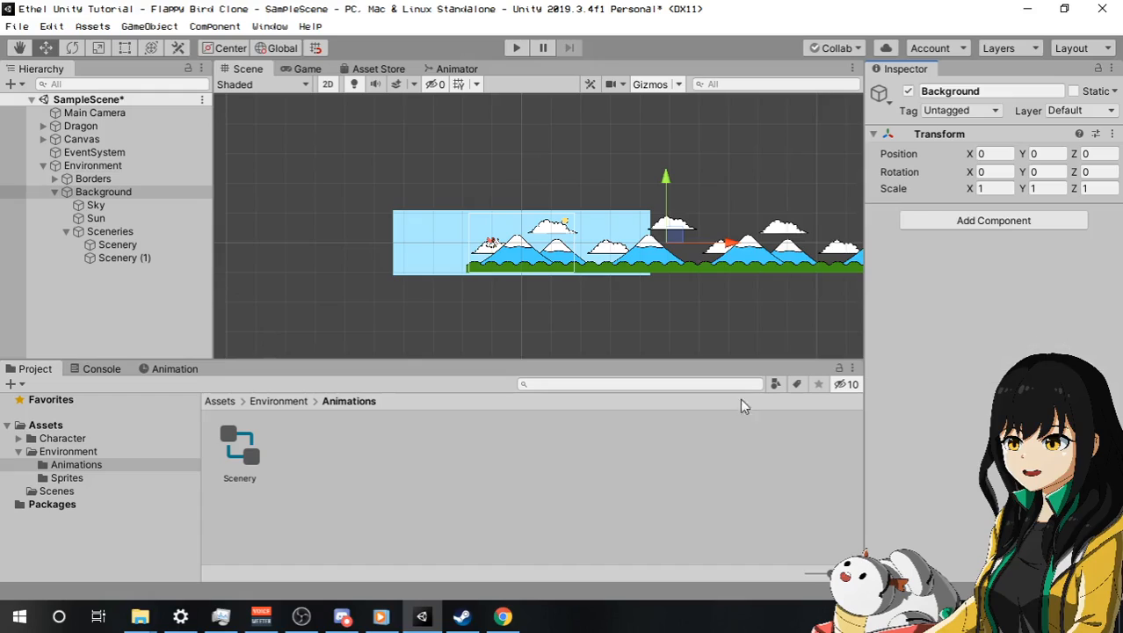
Attach the Scenery animator controller to the Background object and open the controller's state graph.
{"action": "left_click", "coordinate": [243, 453]}
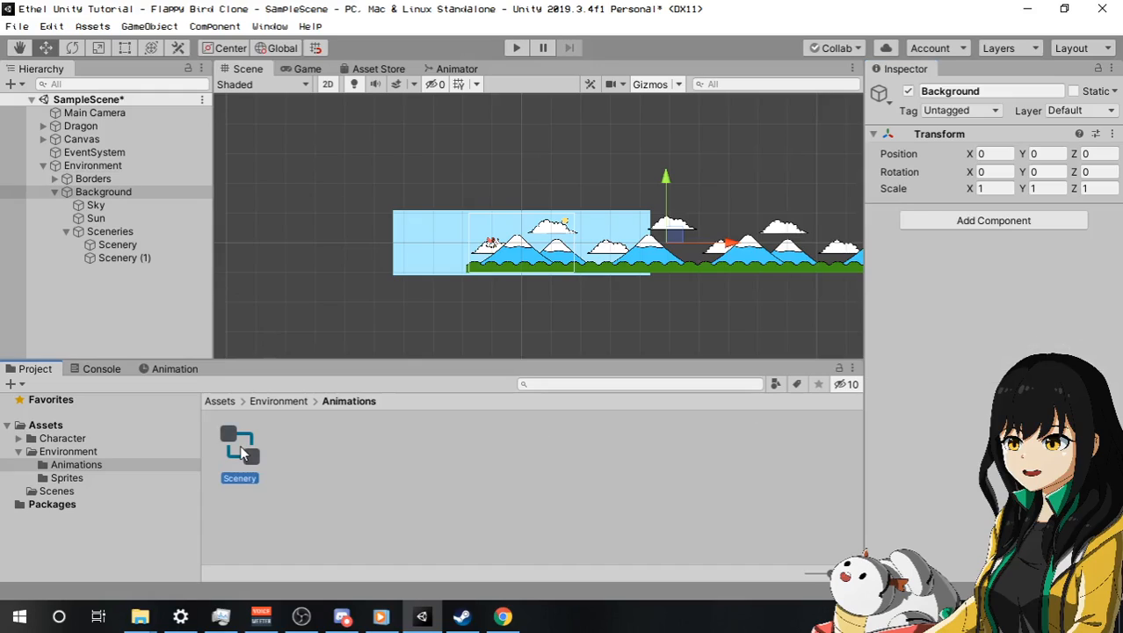
{"action": "left_click", "coordinate": [149, 194]}
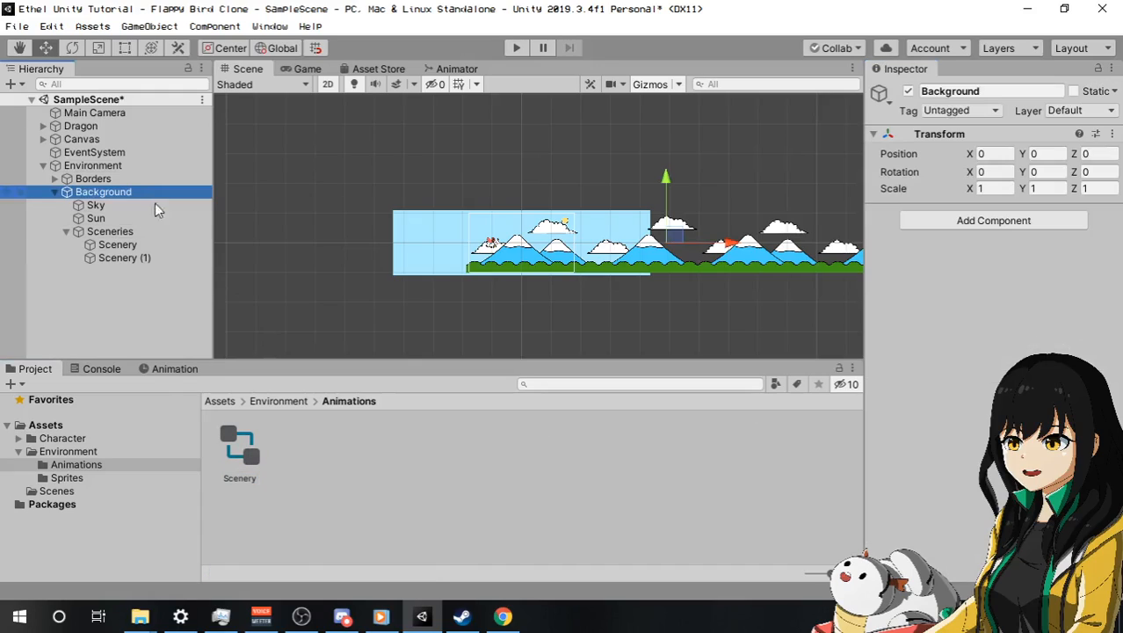
{"action": "left_click_drag", "start_coordinate": [253, 439], "coordinate": [938, 290]}
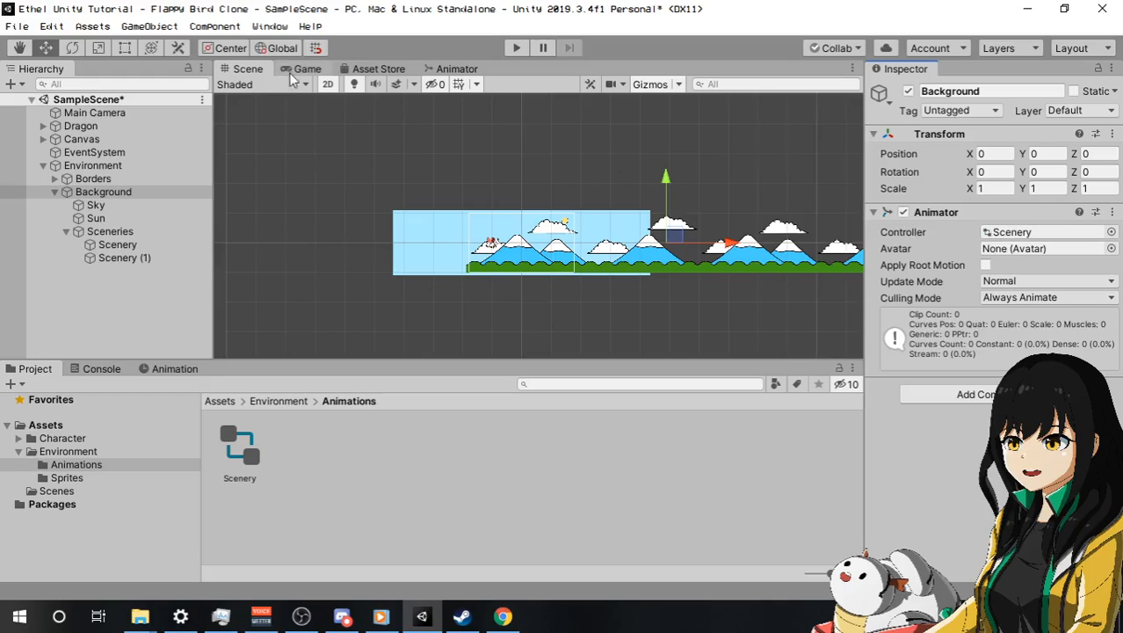
{"action": "double_click", "coordinate": [1011, 233]}
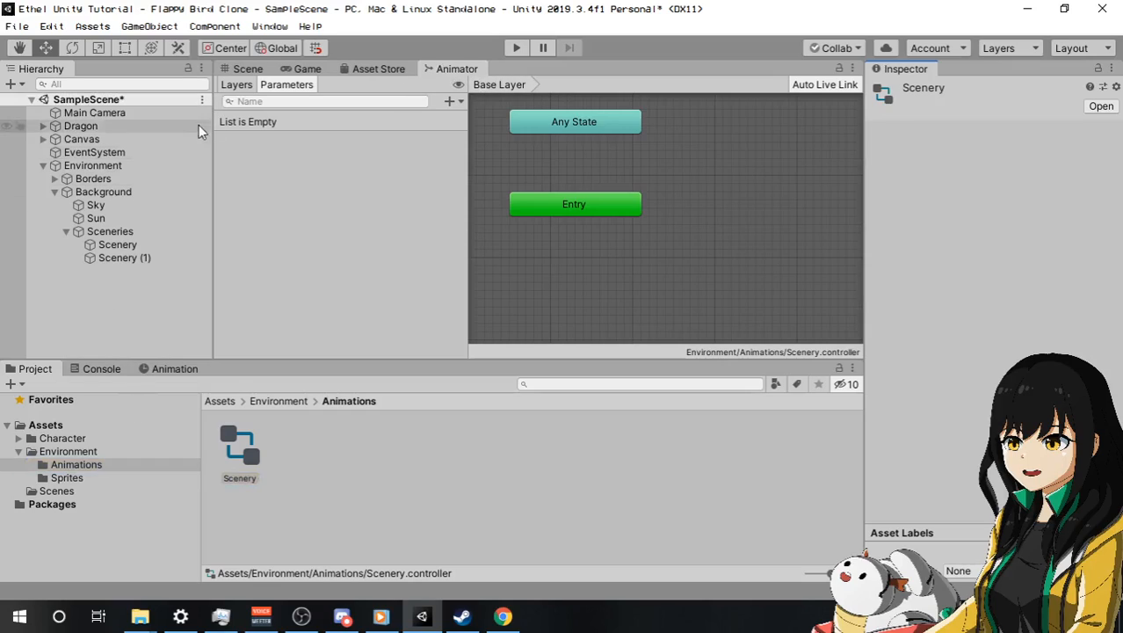
Create an animation clip named Scenery in the Animations folder and add it to the Scenery controller as a state below Entry.
{"action": "left_click", "coordinate": [366, 481]}
{"action": "right_click", "coordinate": [365, 486]}
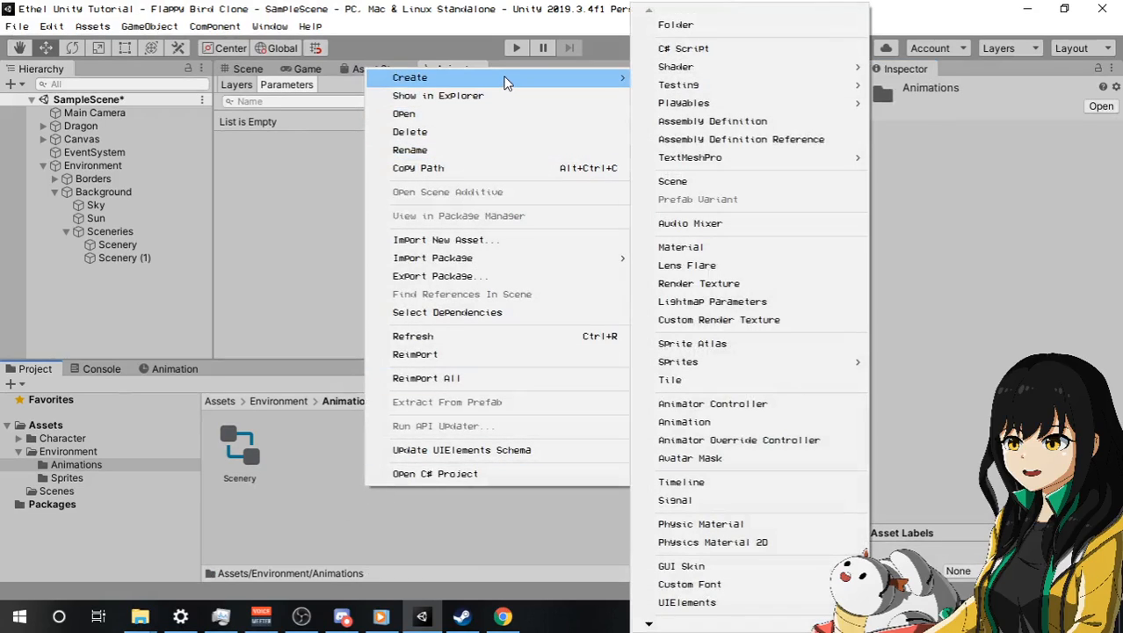
{"action": "left_click", "coordinate": [331, 512]}
{"action": "right_click", "coordinate": [365, 477]}
{"action": "mouse_move", "coordinate": [494, 70]}
{"action": "left_click", "coordinate": [767, 420]}
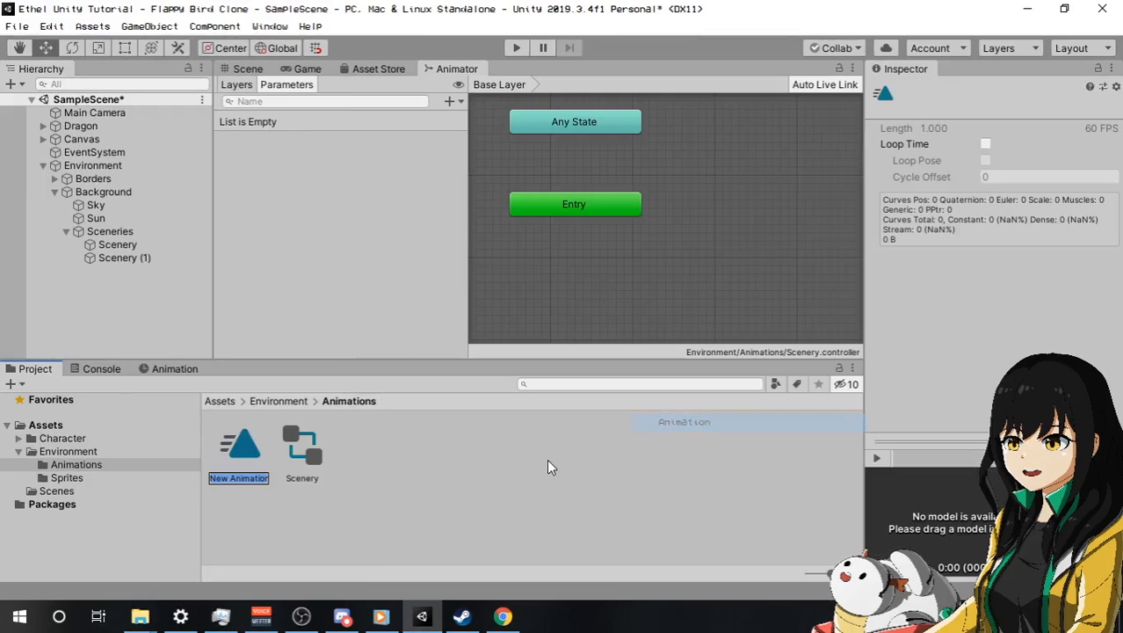
{"action": "type", "text": "Scenery"}
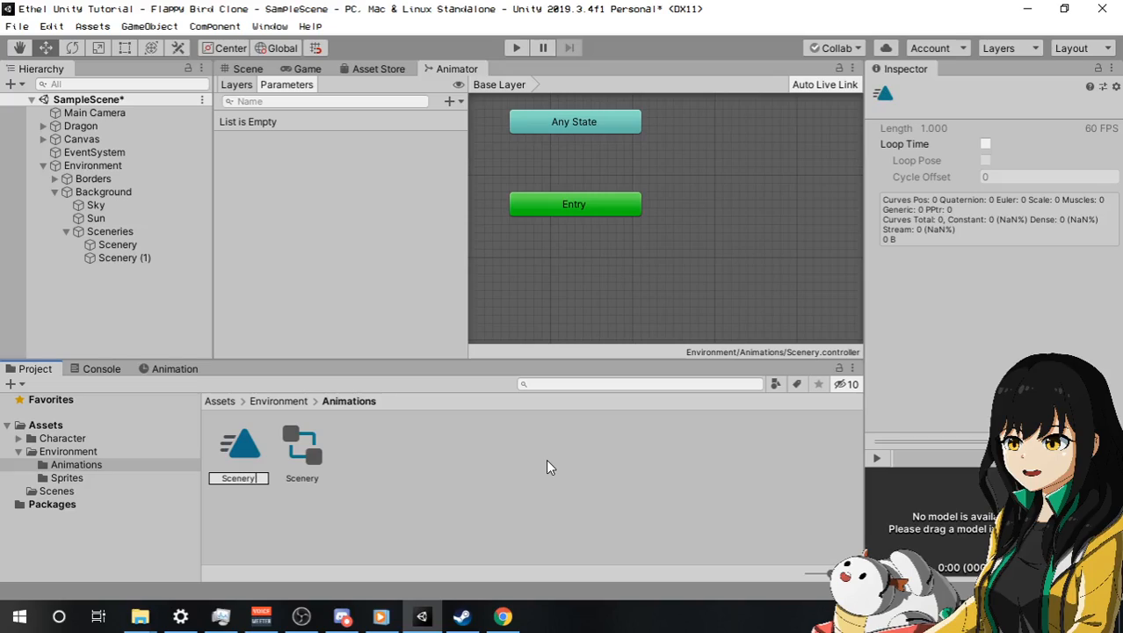
{"action": "key", "text": "Return"}
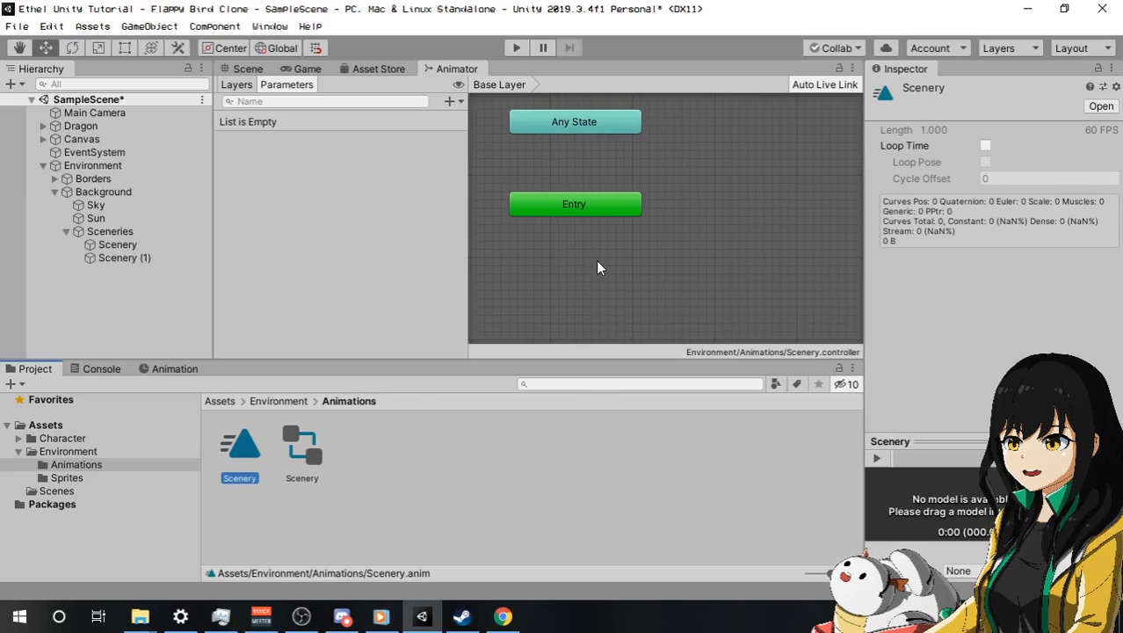
{"action": "left_click_drag", "start_coordinate": [251, 452], "coordinate": [562, 291]}
{"action": "left_click_drag", "start_coordinate": [664, 276], "coordinate": [588, 279]}
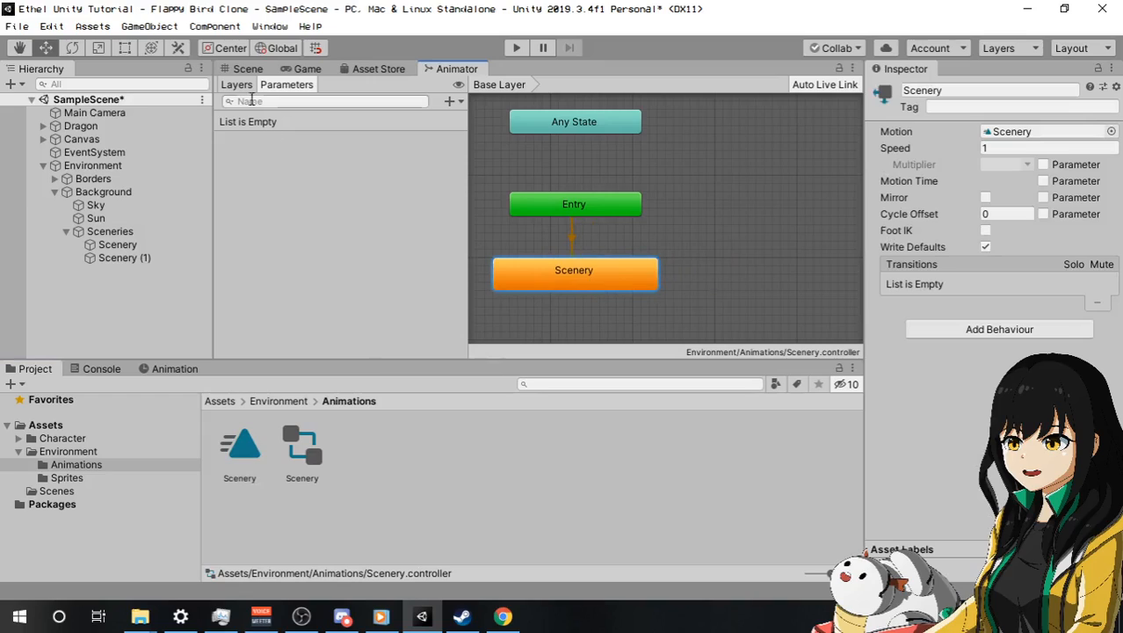
Open the Background object's Scenery clip in the Animation window and start keyframe recording.
{"action": "left_click", "coordinate": [250, 69]}
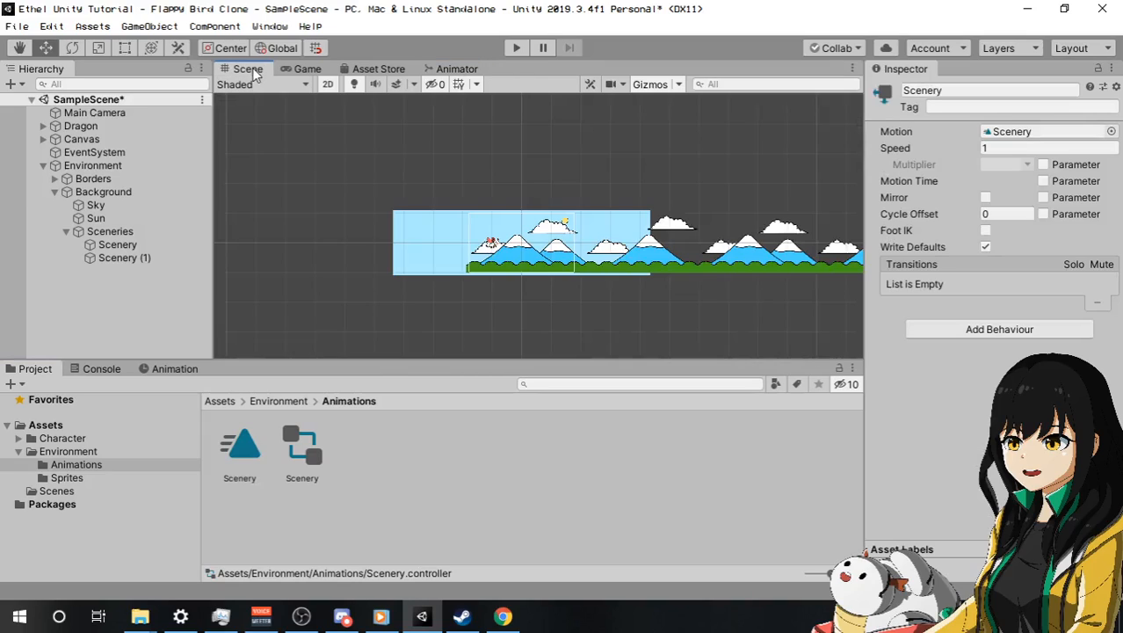
{"action": "scroll", "coordinate": [556, 287], "scroll_direction": "up", "scroll_amount": 2}
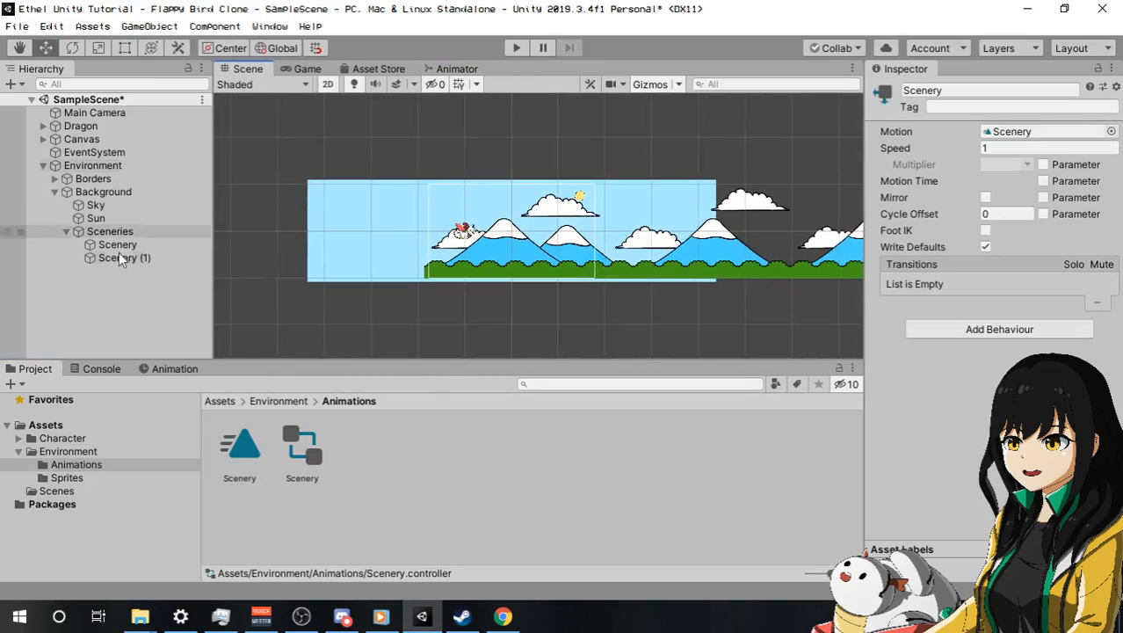
{"action": "left_click", "coordinate": [123, 192]}
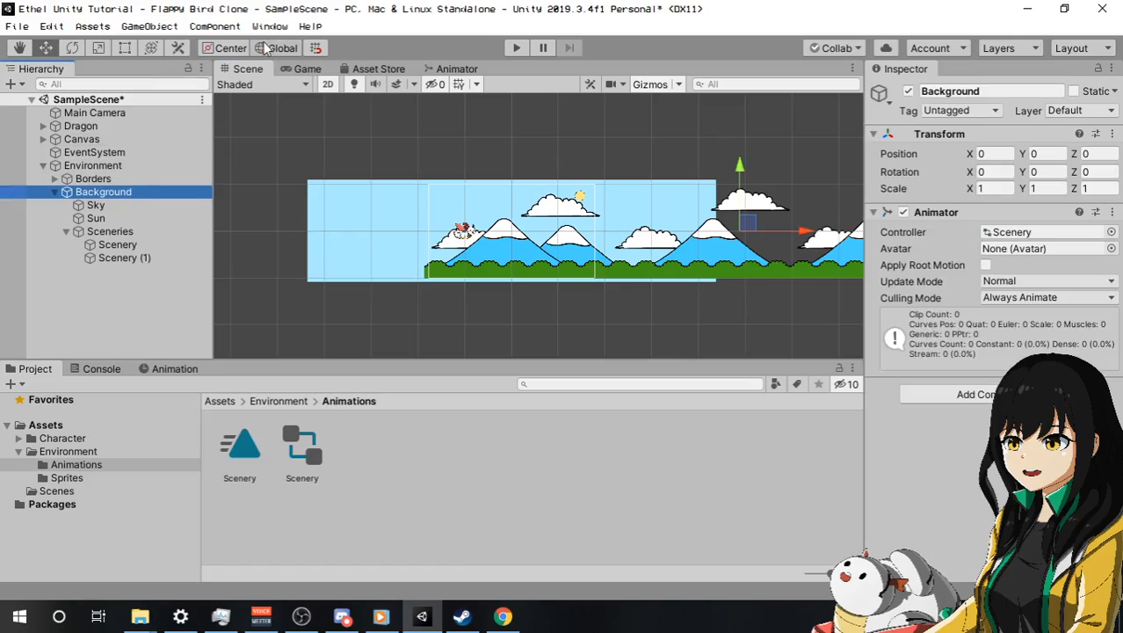
{"action": "left_click", "coordinate": [281, 26]}
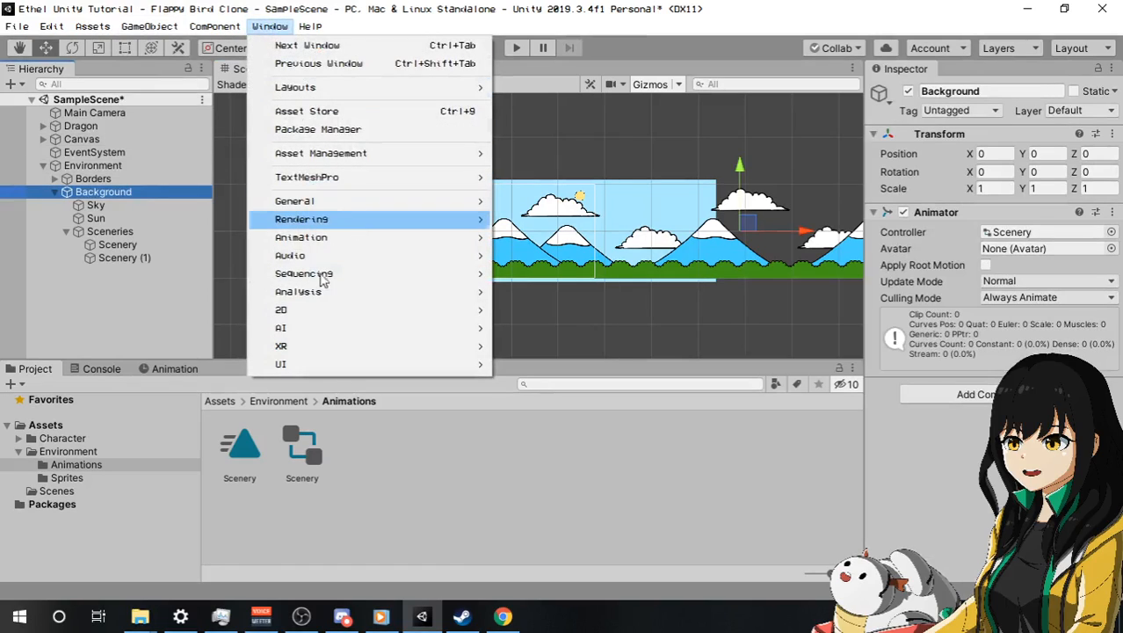
{"action": "mouse_move", "coordinate": [334, 238]}
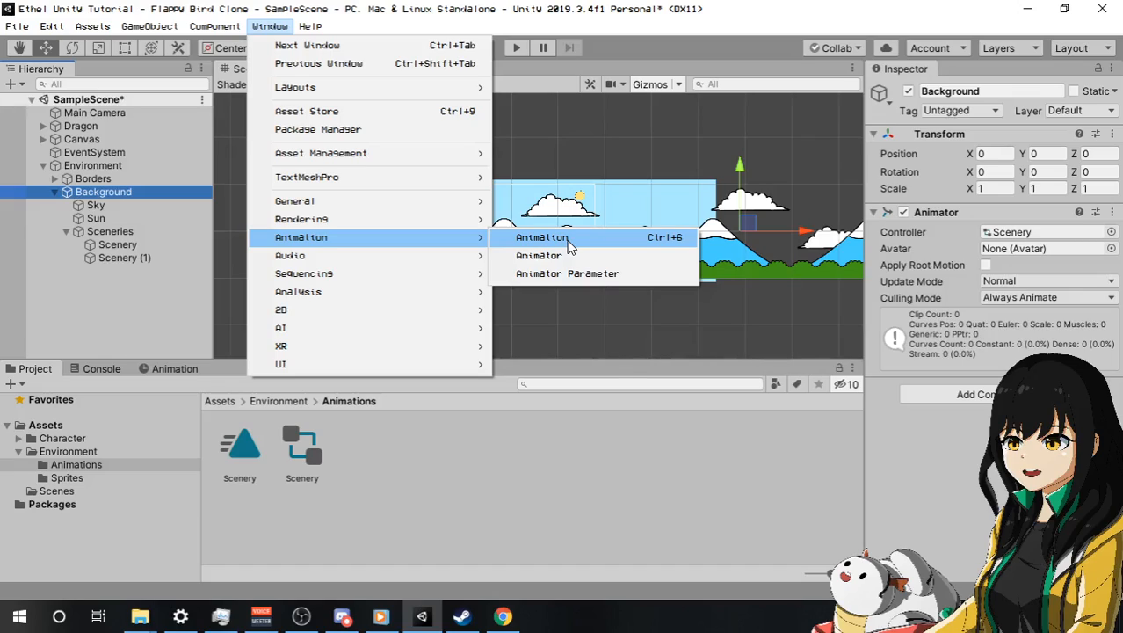
{"action": "left_click", "coordinate": [652, 238]}
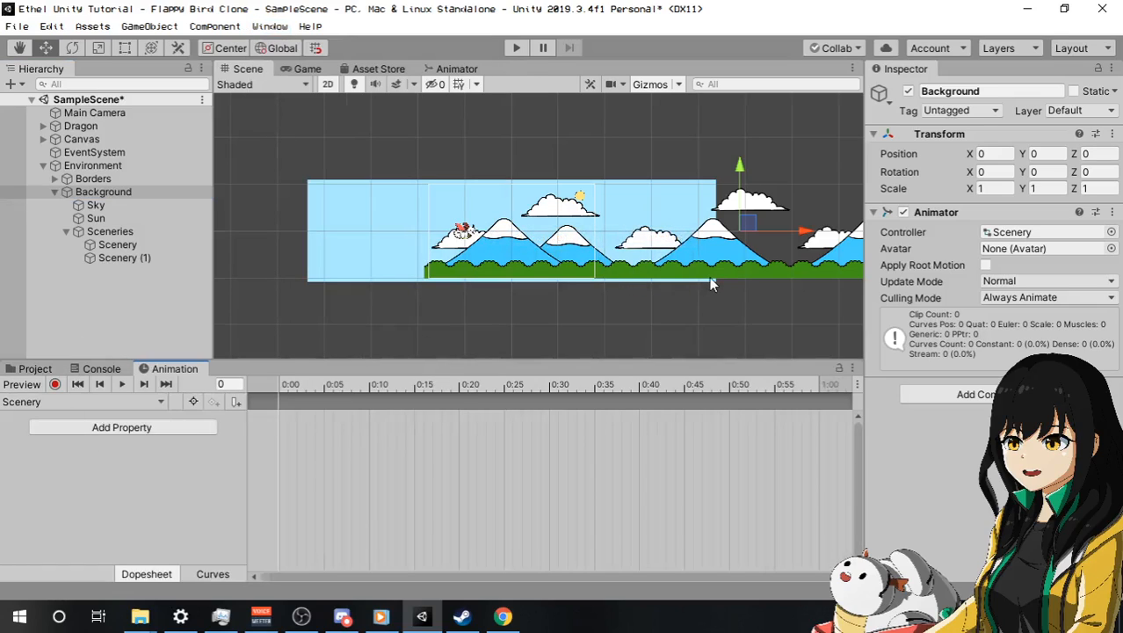
{"action": "scroll", "coordinate": [397, 255], "scroll_direction": "up", "scroll_amount": 8}
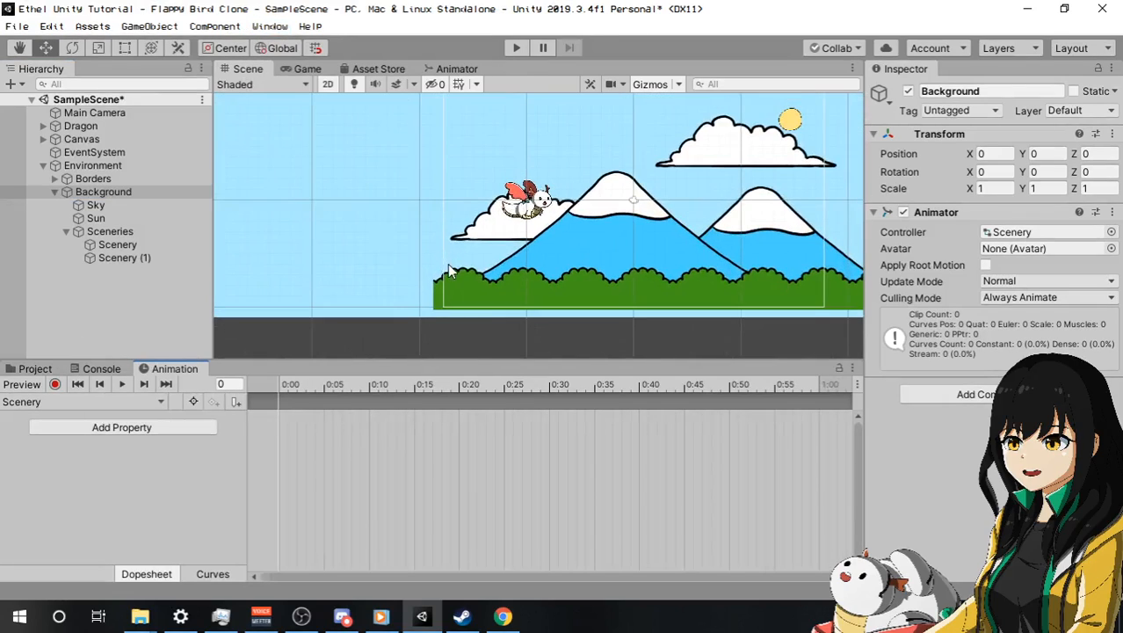
{"action": "scroll", "coordinate": [383, 256], "scroll_direction": "down", "scroll_amount": 8}
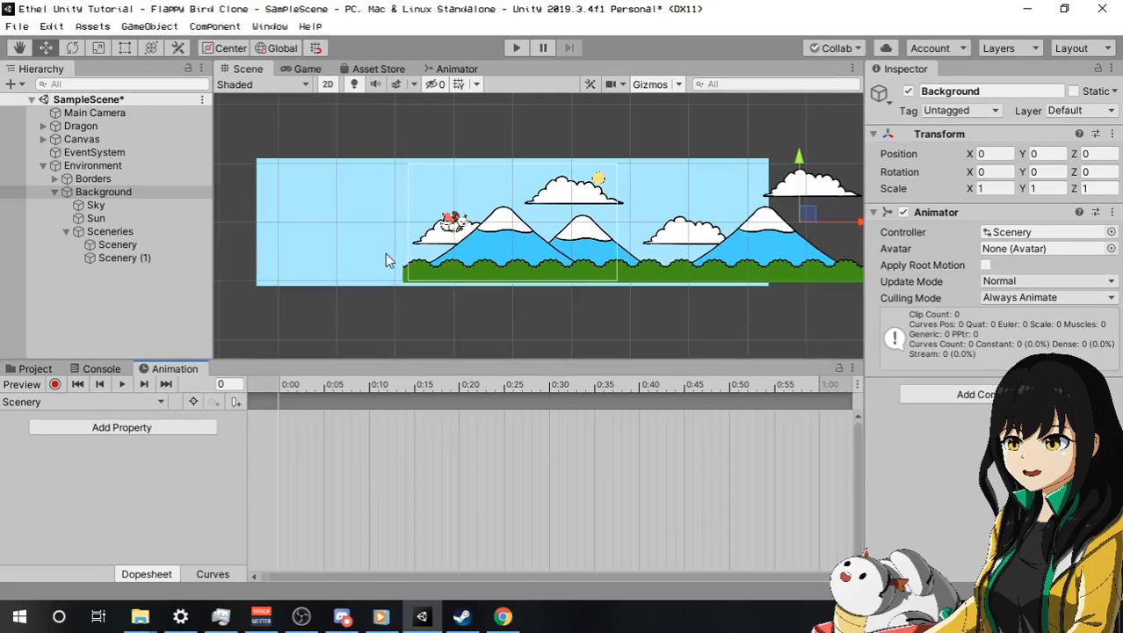
{"action": "middle_click_drag", "start_coordinate": [604, 262], "coordinate": [564, 261]}
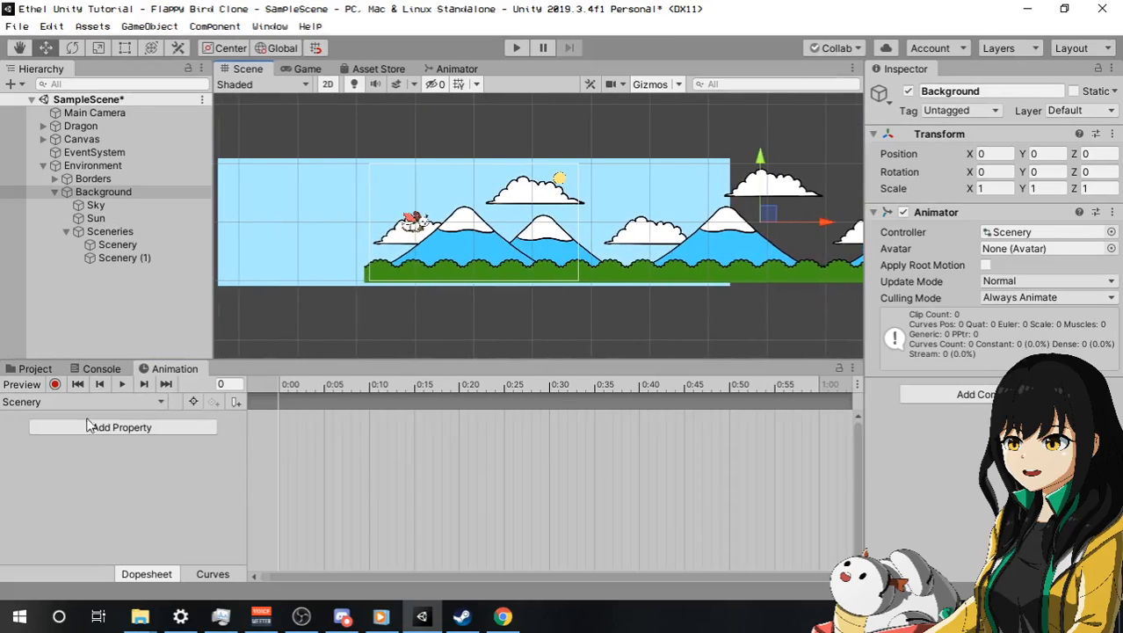
{"action": "left_click", "coordinate": [55, 384]}
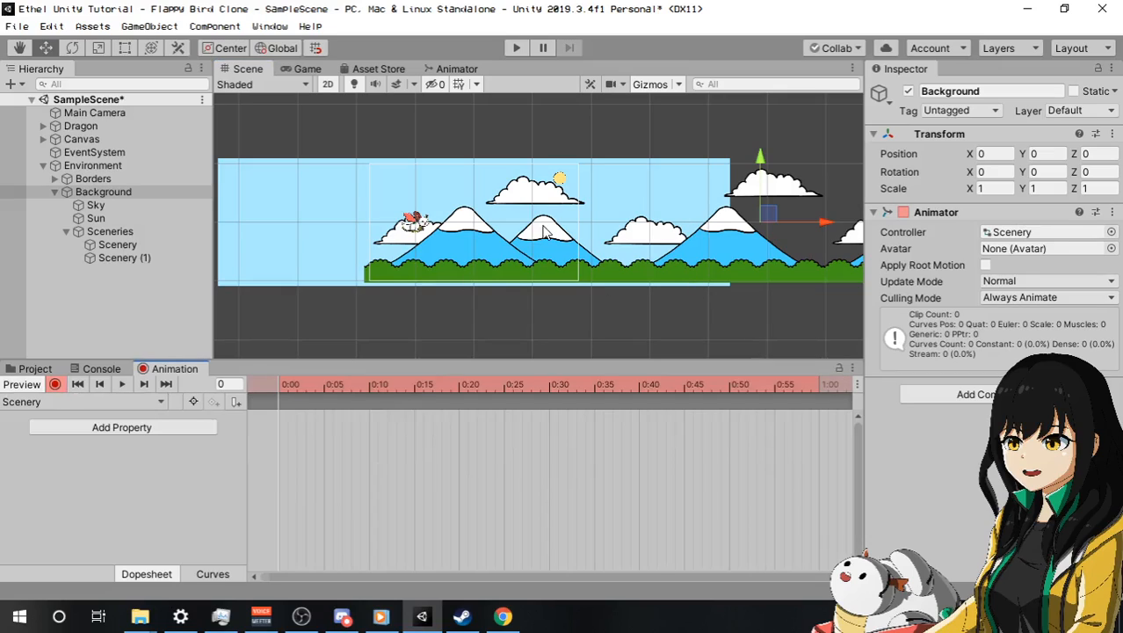
{"action": "scroll", "coordinate": [551, 225], "scroll_direction": "up", "scroll_amount": 2}
{"action": "left_click_drag", "start_coordinate": [841, 223], "coordinate": [839, 233]}
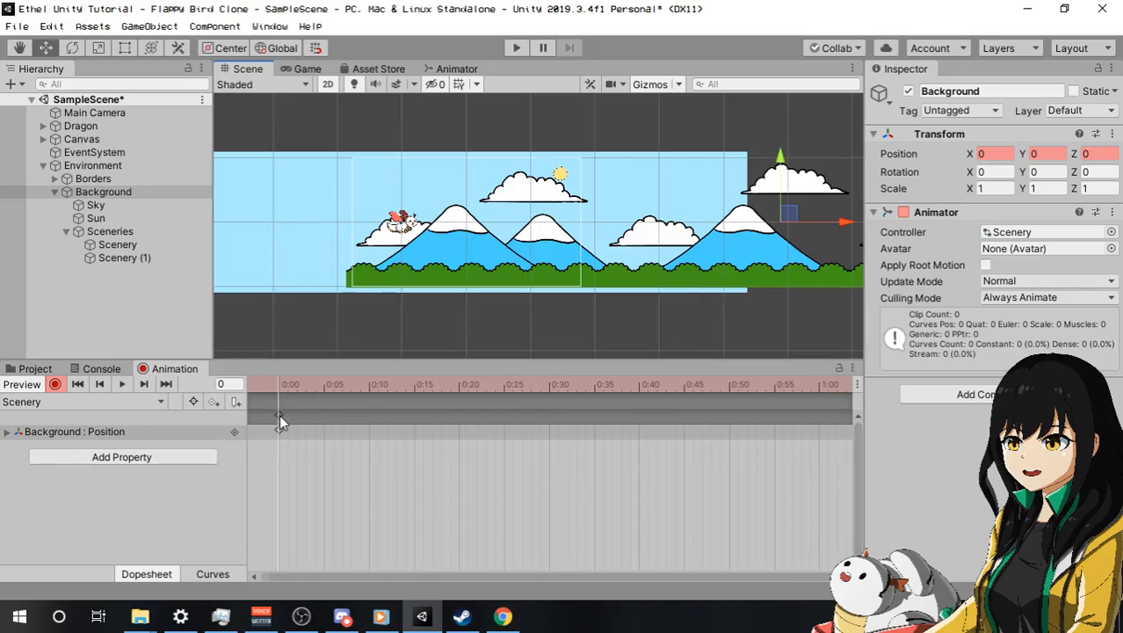
{"action": "key", "text": "Delete"}
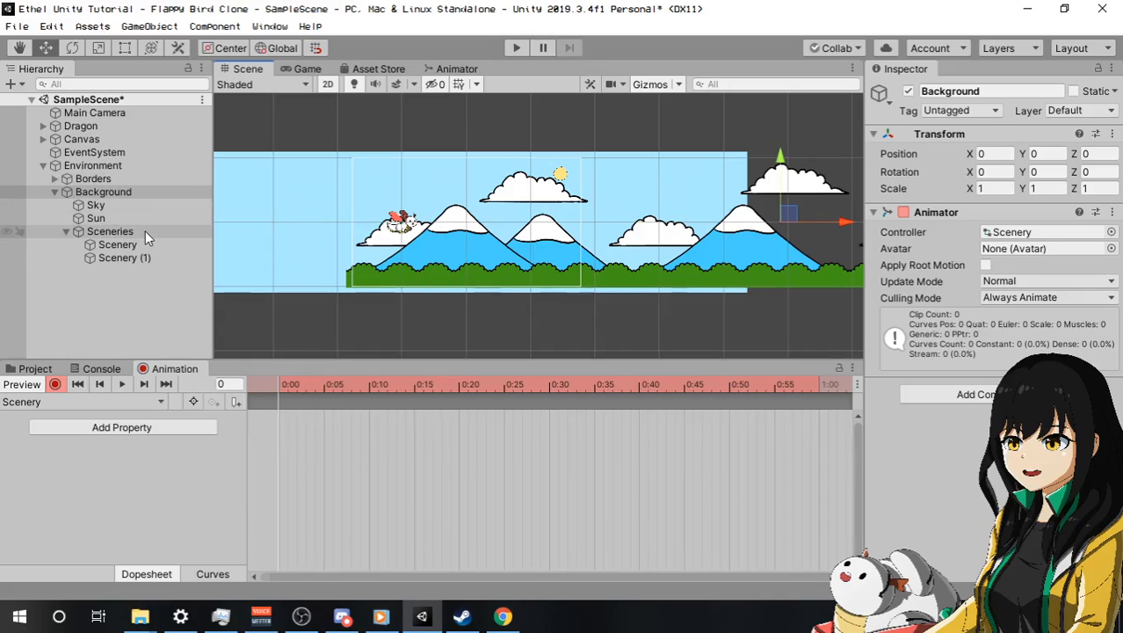
Record a position keyframe for the Sceneries object at frame 0 with X, Y and Z at 0.
{"action": "left_click", "coordinate": [110, 231]}
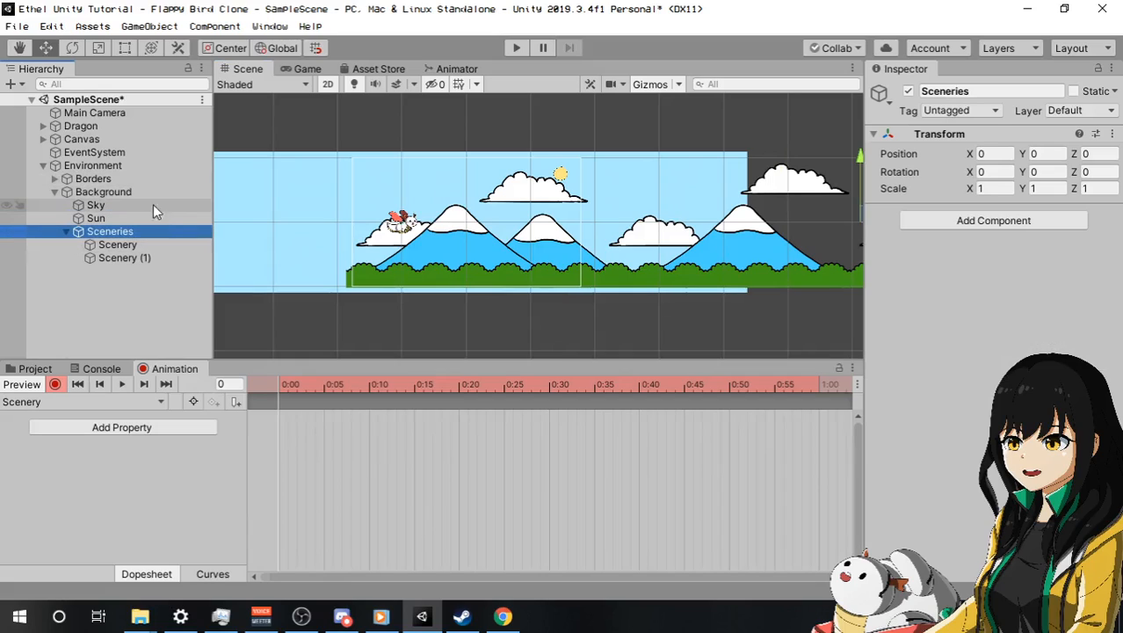
{"action": "scroll", "coordinate": [378, 227], "scroll_direction": "down", "scroll_amount": 8}
{"action": "middle_click_drag", "start_coordinate": [532, 239], "coordinate": [502, 243]}
{"action": "scroll", "coordinate": [502, 244], "scroll_direction": "up", "scroll_amount": 2}
{"action": "left_click_drag", "start_coordinate": [771, 232], "coordinate": [762, 233]}
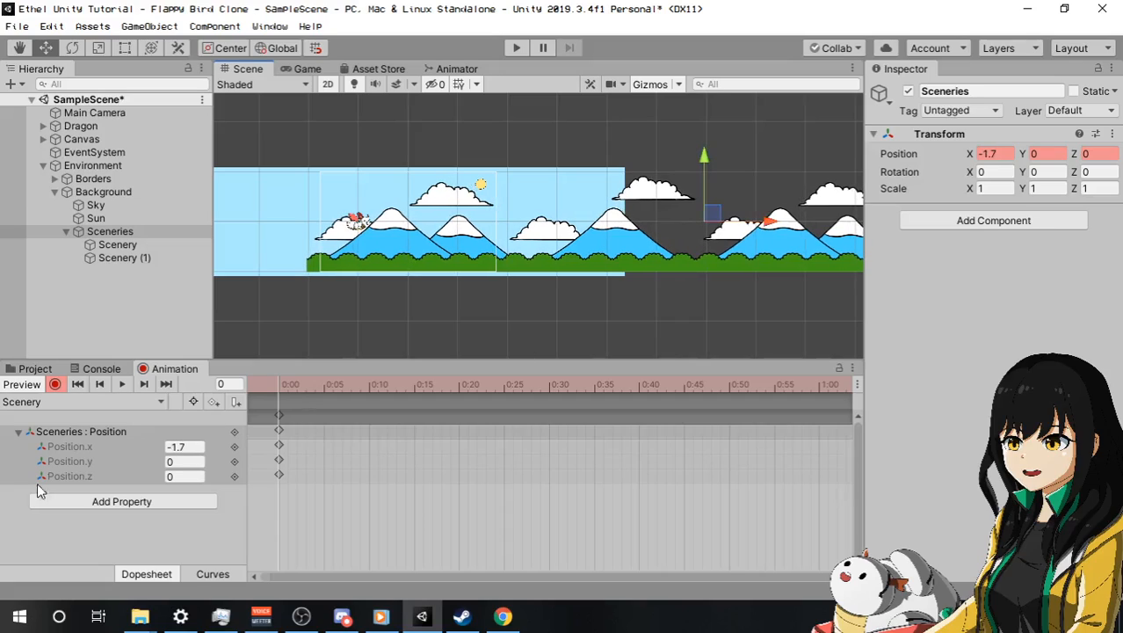
{"action": "left_click", "coordinate": [200, 446]}
{"action": "type", "text": "0"}
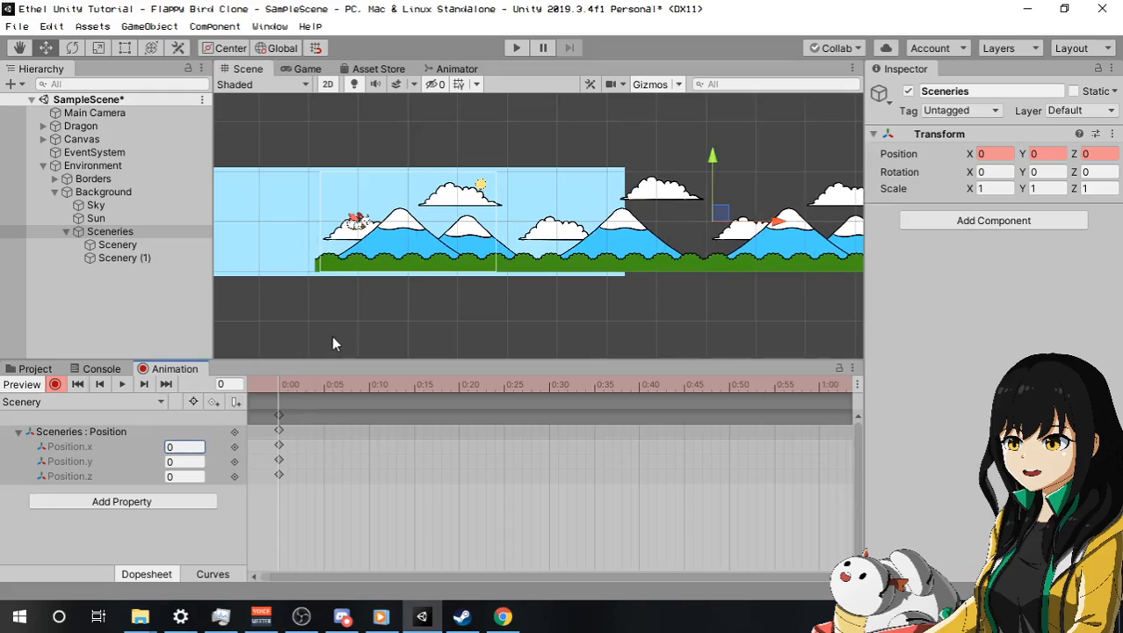
Record a keyframe at frame 600 with the Sceneries object moved to about X -78.18, and stop recording.
{"action": "left_click", "coordinate": [227, 385]}
{"action": "type", "text": "600"}
{"action": "scroll", "coordinate": [315, 453], "scroll_direction": "down", "scroll_amount": 6}
{"action": "scroll", "coordinate": [316, 450], "scroll_direction": "down", "scroll_amount": 5}
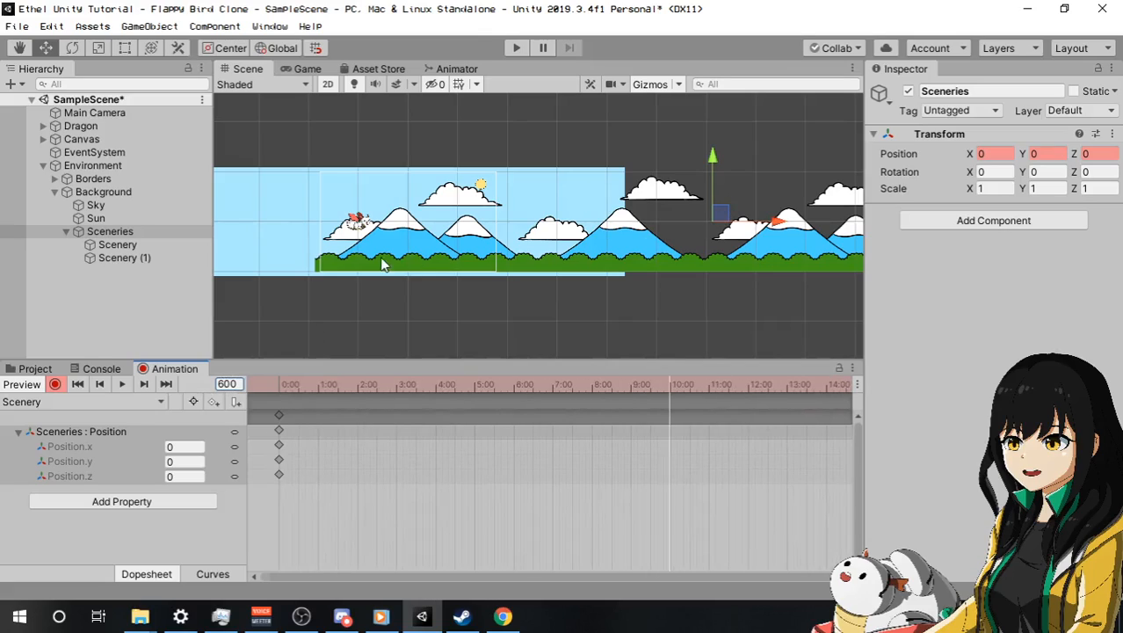
{"action": "left_click_drag", "start_coordinate": [775, 221], "coordinate": [424, 264]}
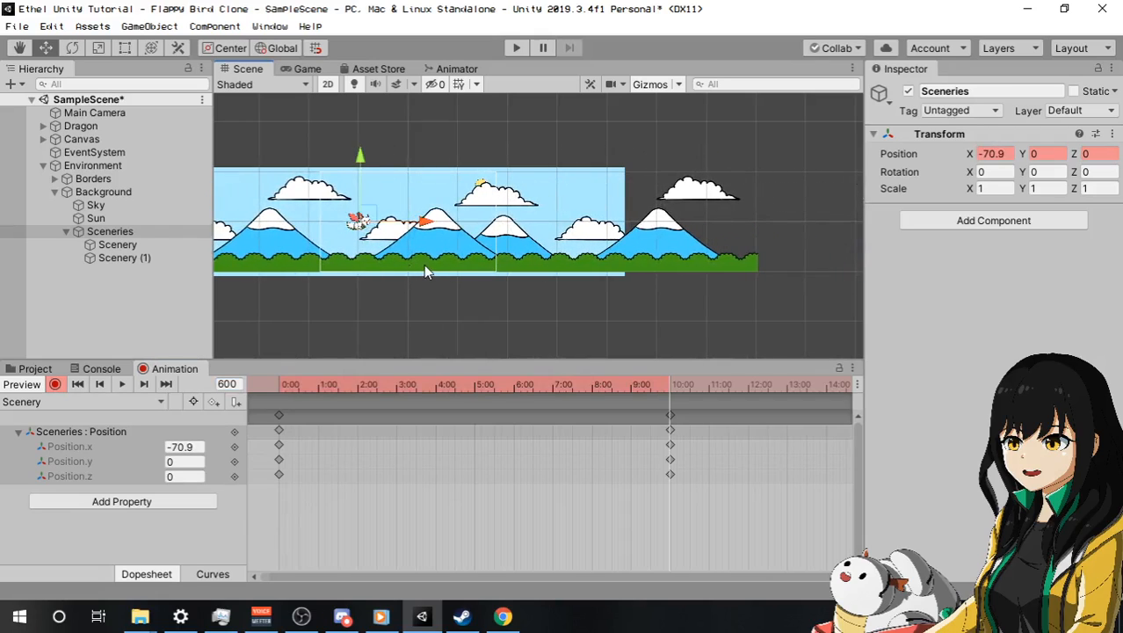
{"action": "scroll", "coordinate": [346, 263], "scroll_direction": "up", "scroll_amount": 6}
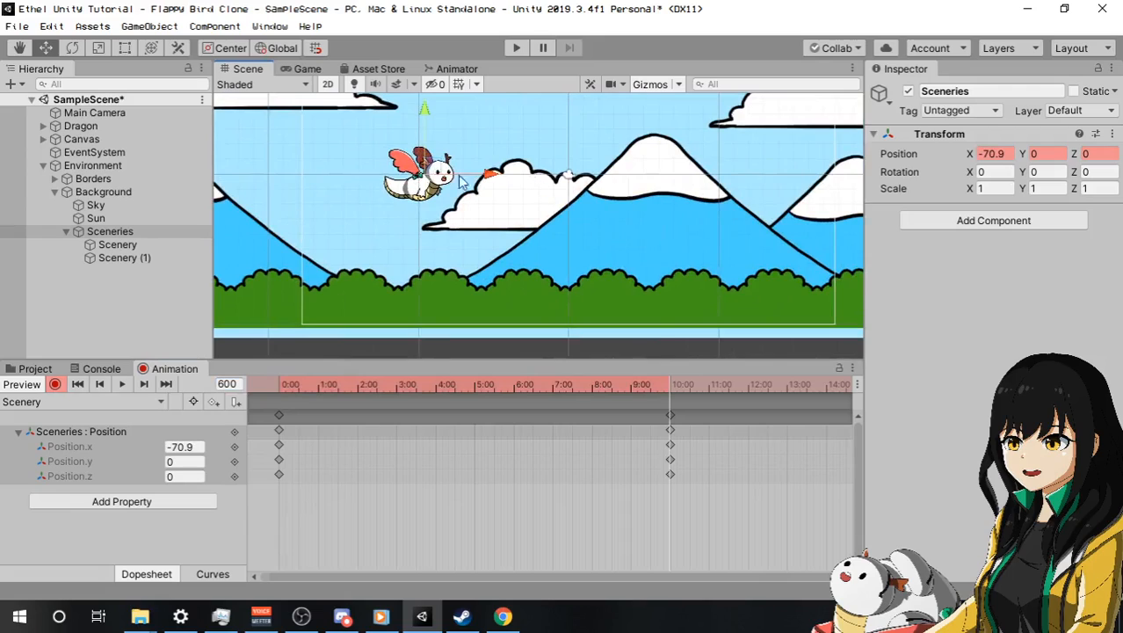
{"action": "left_click_drag", "start_coordinate": [500, 180], "coordinate": [389, 181]}
{"action": "scroll", "coordinate": [493, 306], "scroll_direction": "down", "scroll_amount": 6}
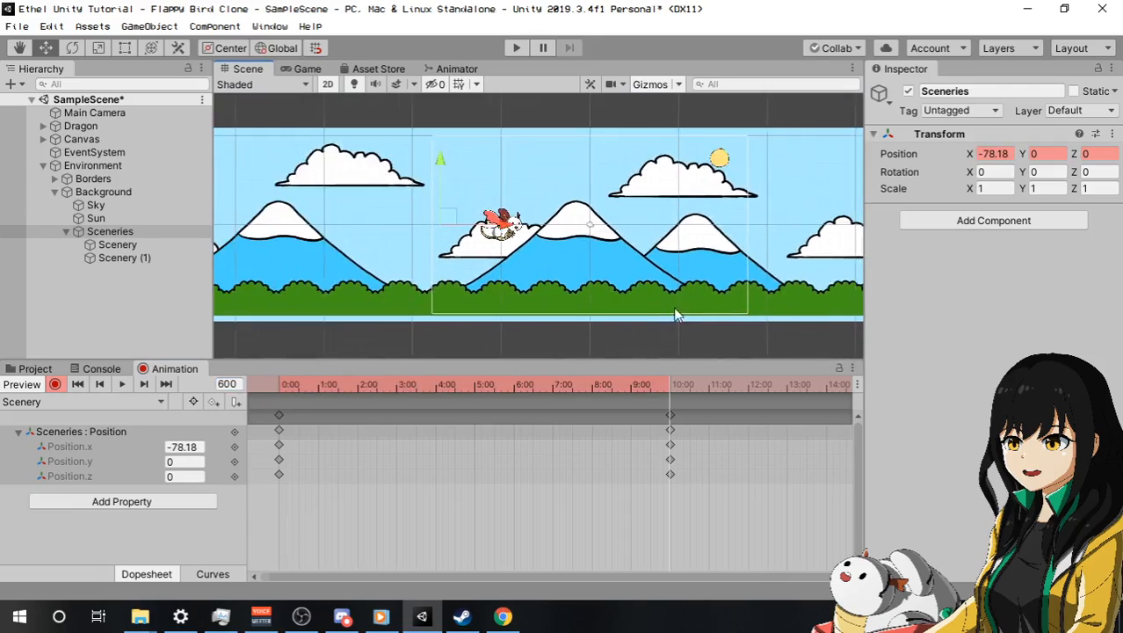
{"action": "left_click", "coordinate": [58, 387]}
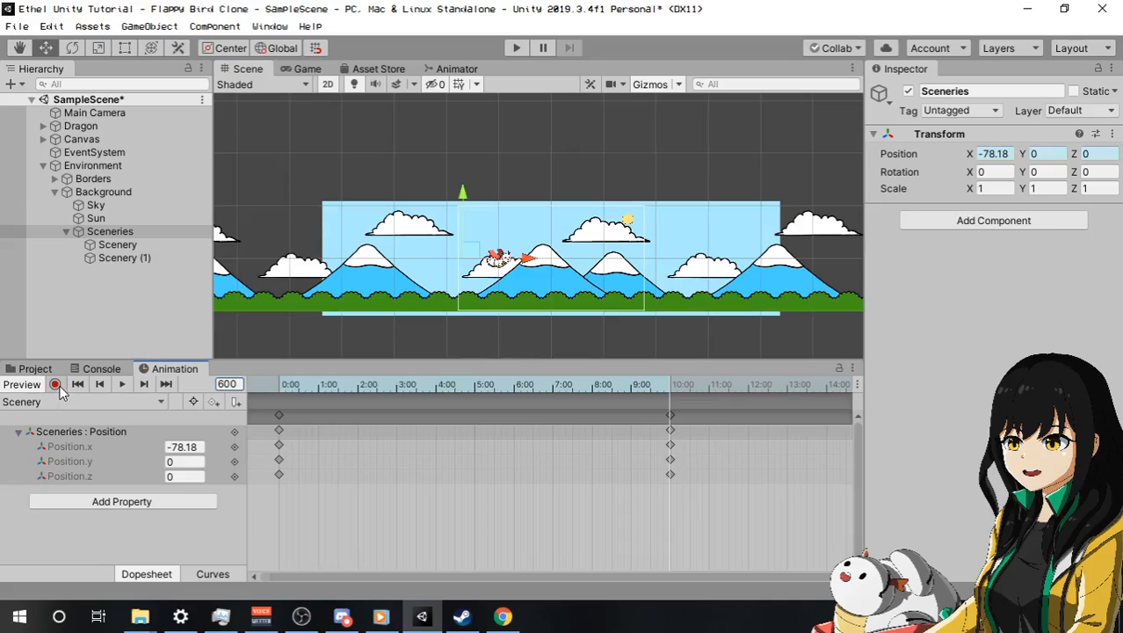
Preview the Scenery clip in the Game view and return the playhead to frame 0.
{"action": "left_click", "coordinate": [123, 386]}
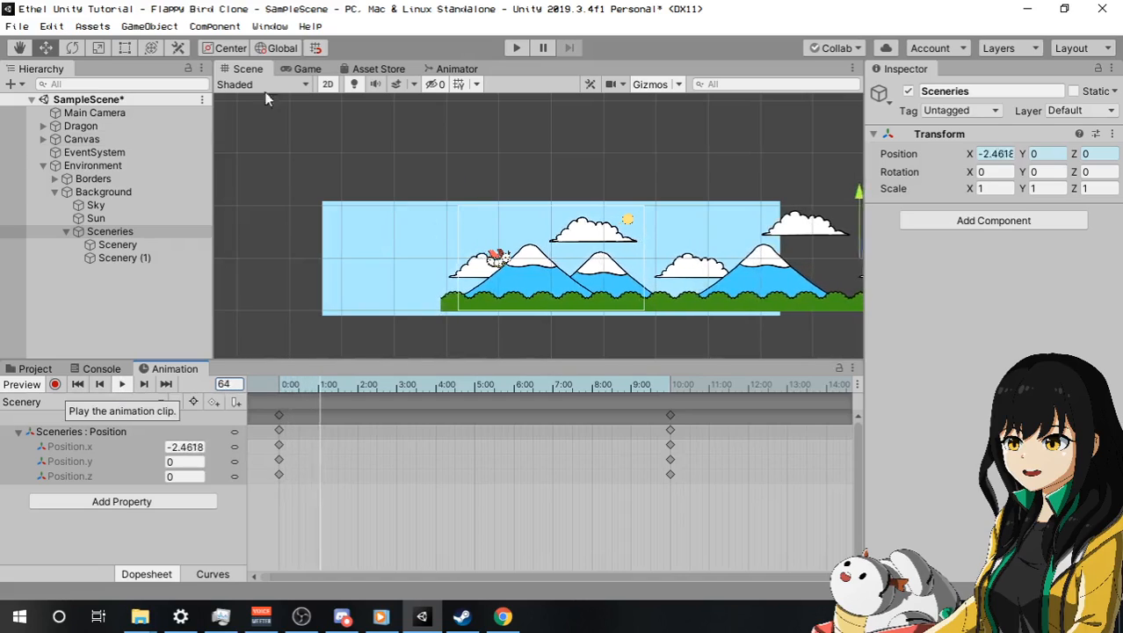
{"action": "left_click", "coordinate": [301, 70]}
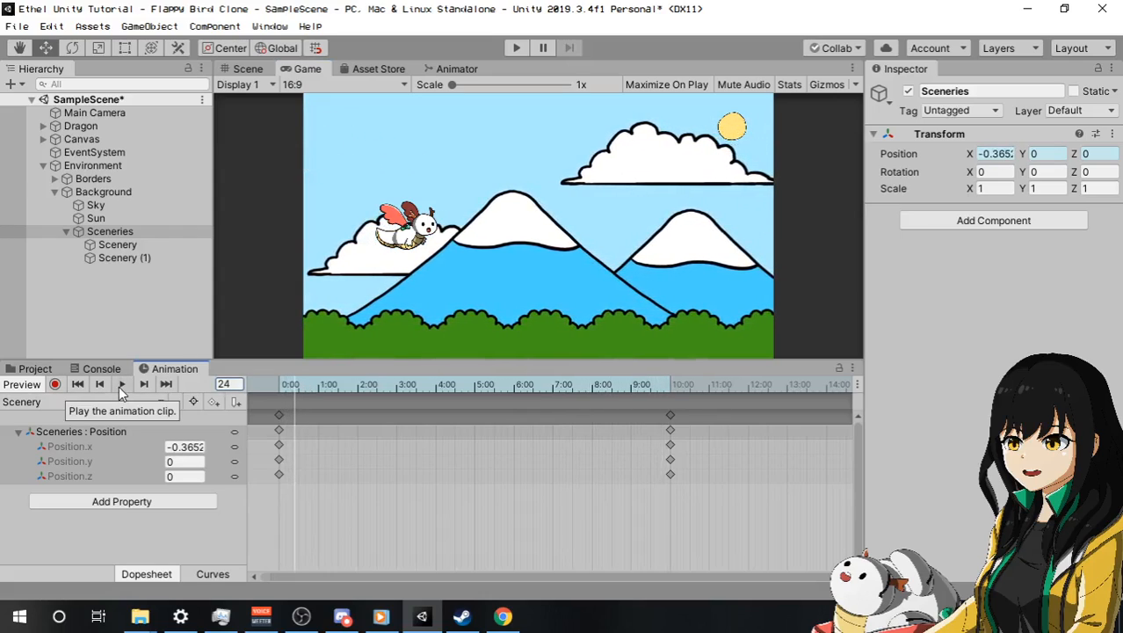
{"action": "left_click_drag", "start_coordinate": [291, 384], "coordinate": [257, 386]}
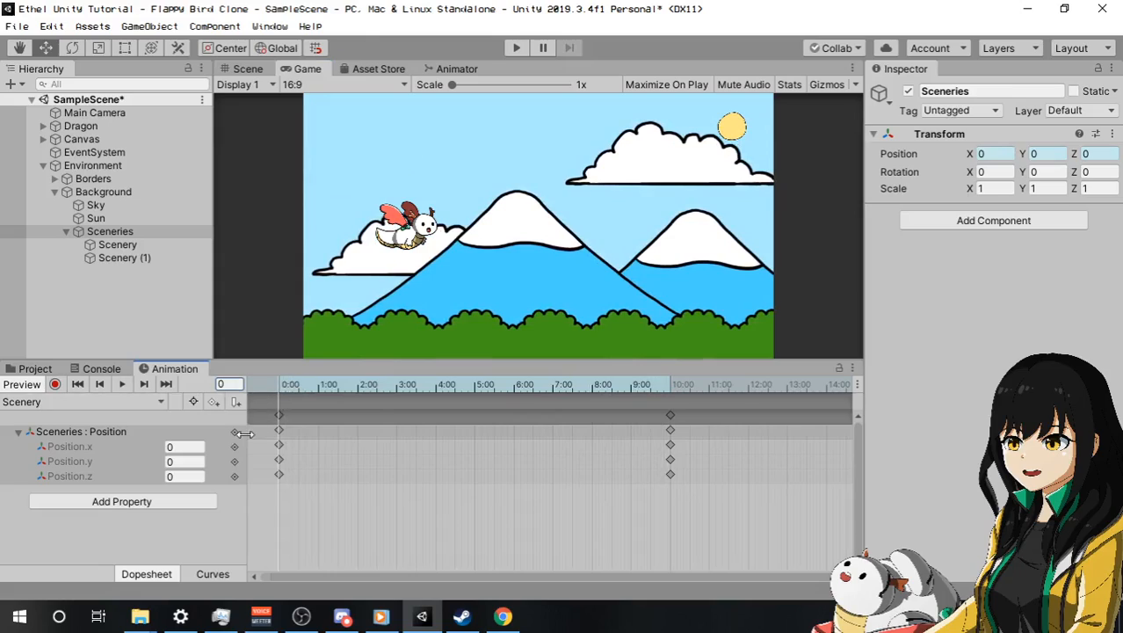
Examine the Sceneries object's X, Y and Z position curves in the Scenery clip.
{"action": "left_click", "coordinate": [207, 577]}
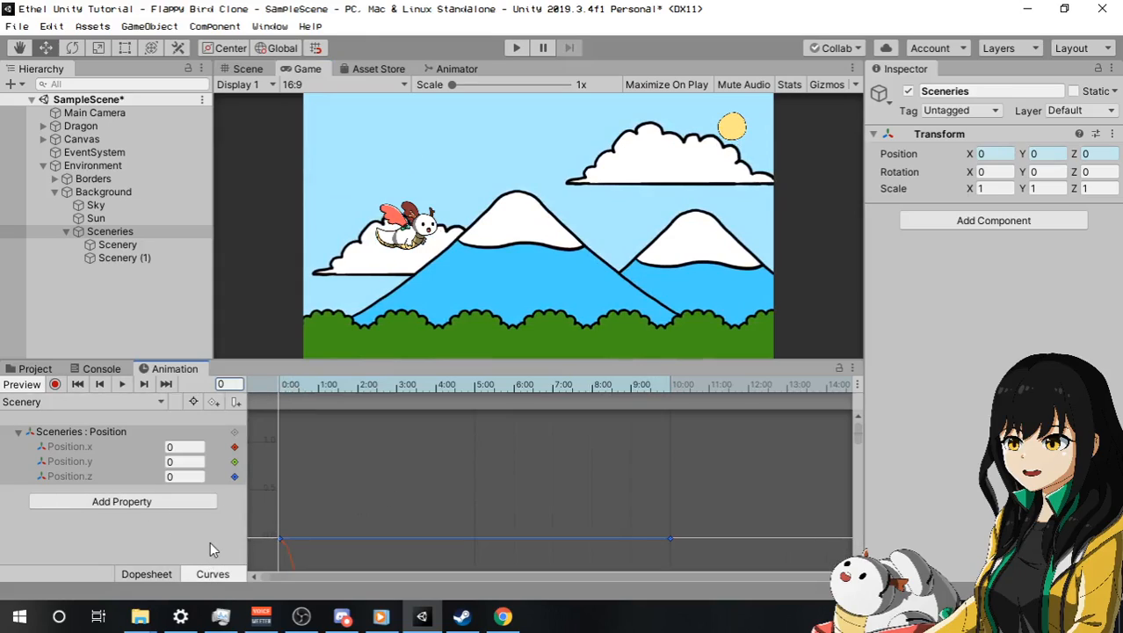
{"action": "scroll", "coordinate": [526, 472], "scroll_direction": "down", "scroll_amount": 4}
{"action": "middle_click_drag", "start_coordinate": [538, 476], "coordinate": [550, 396]}
{"action": "scroll", "coordinate": [569, 471], "scroll_direction": "down", "scroll_amount": 11}
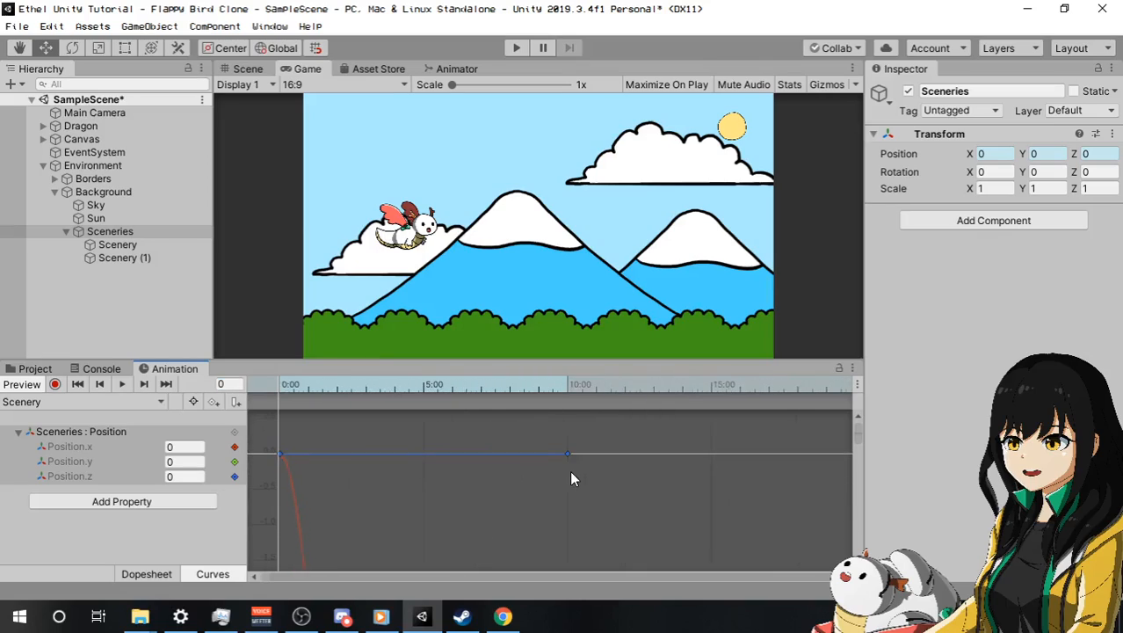
{"action": "scroll", "coordinate": [582, 469], "scroll_direction": "down", "scroll_amount": 6}
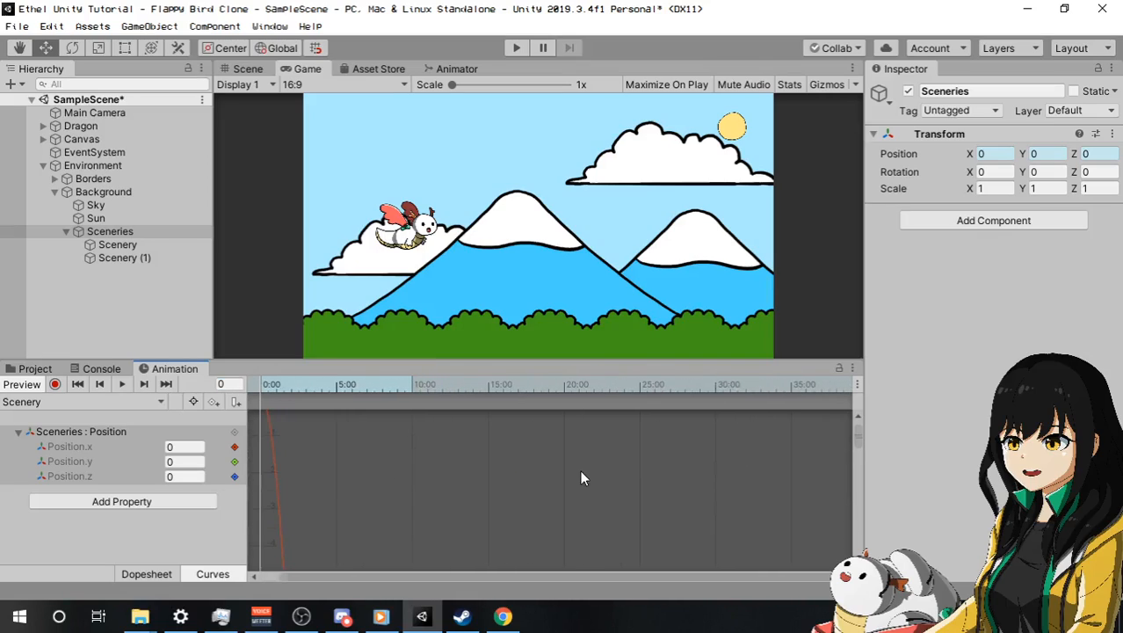
{"action": "left_click", "coordinate": [115, 450]}
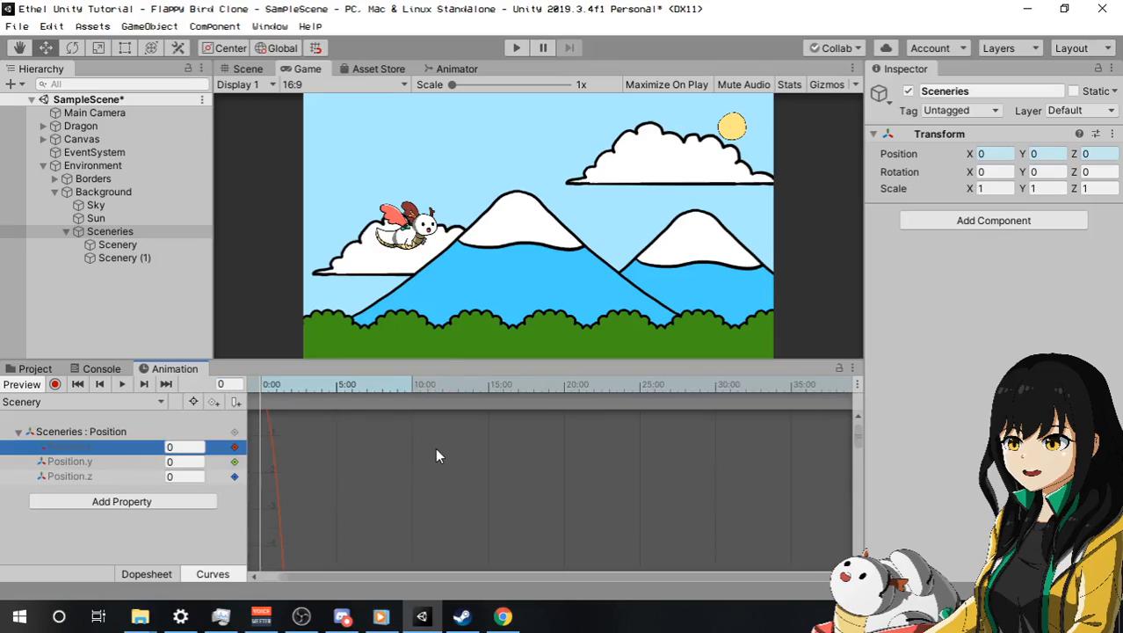
{"action": "key", "text": "f"}
{"action": "scroll", "coordinate": [437, 453], "scroll_direction": "down", "scroll_amount": 2}
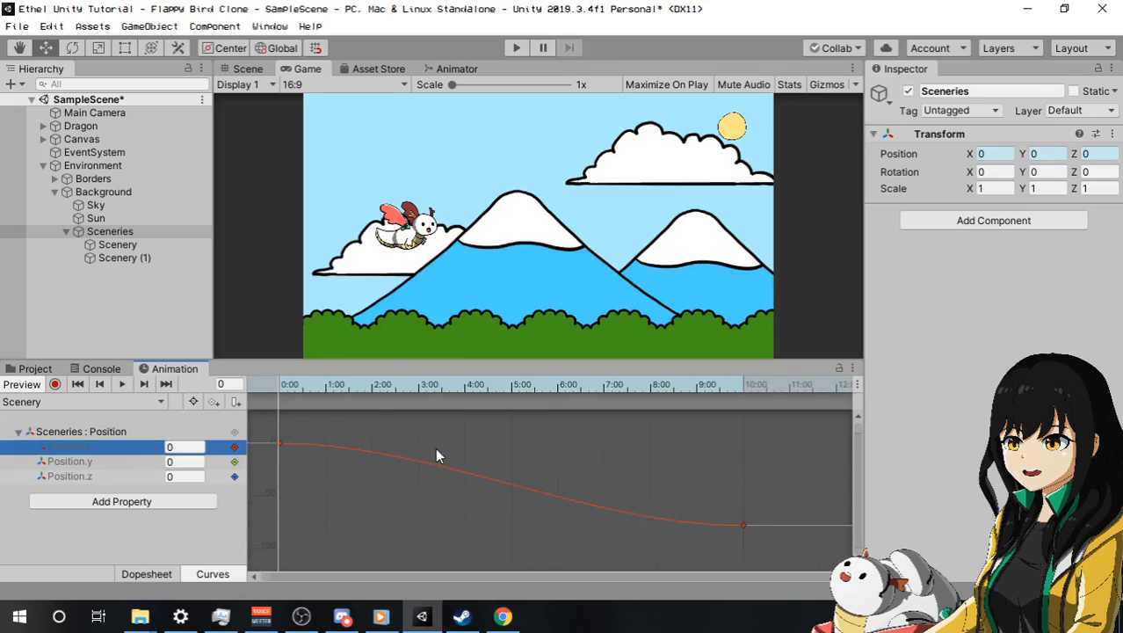
{"action": "left_click", "coordinate": [123, 465]}
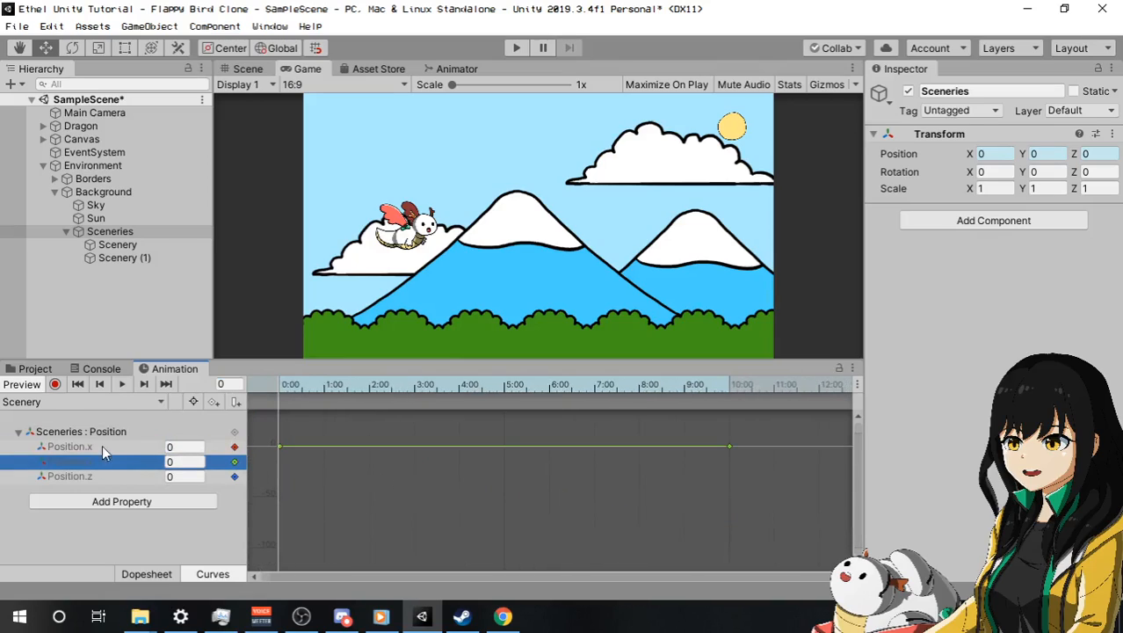
{"action": "left_click", "coordinate": [112, 476]}
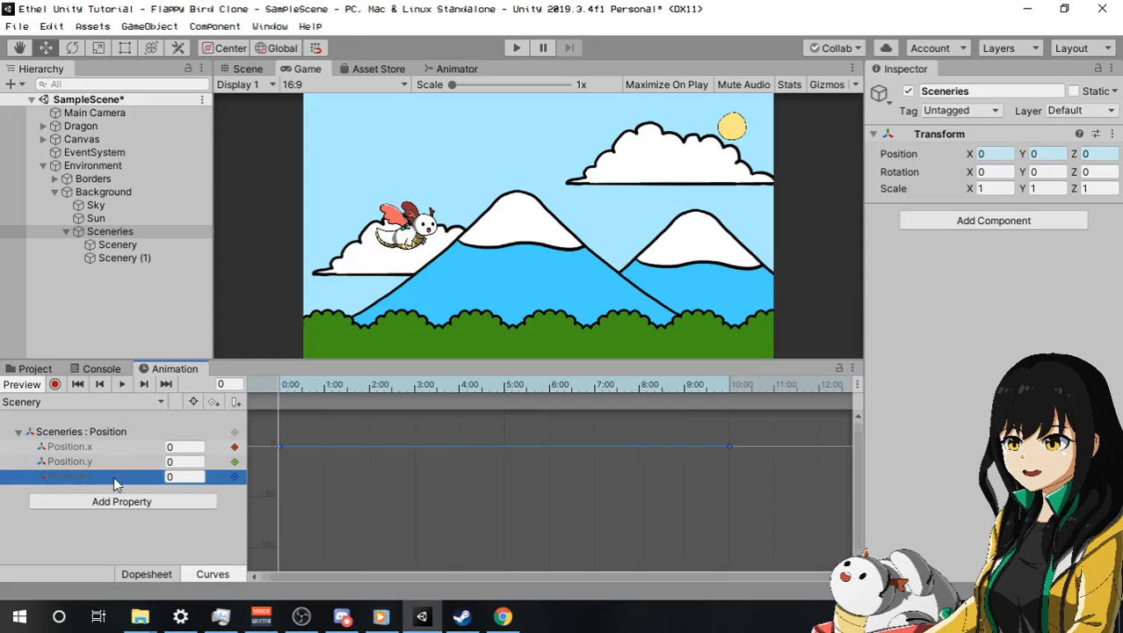
{"action": "key", "text": "f"}
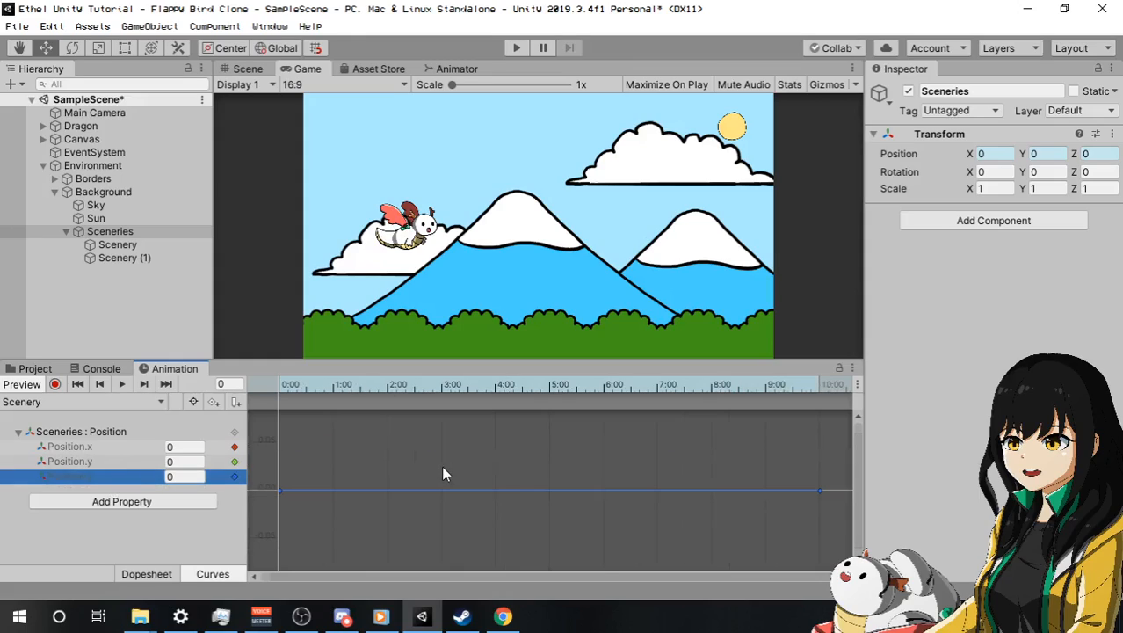
Make the Position.x curve a straight line by setting both tangents of its first and last keys to Linear.
{"action": "left_click", "coordinate": [126, 449]}
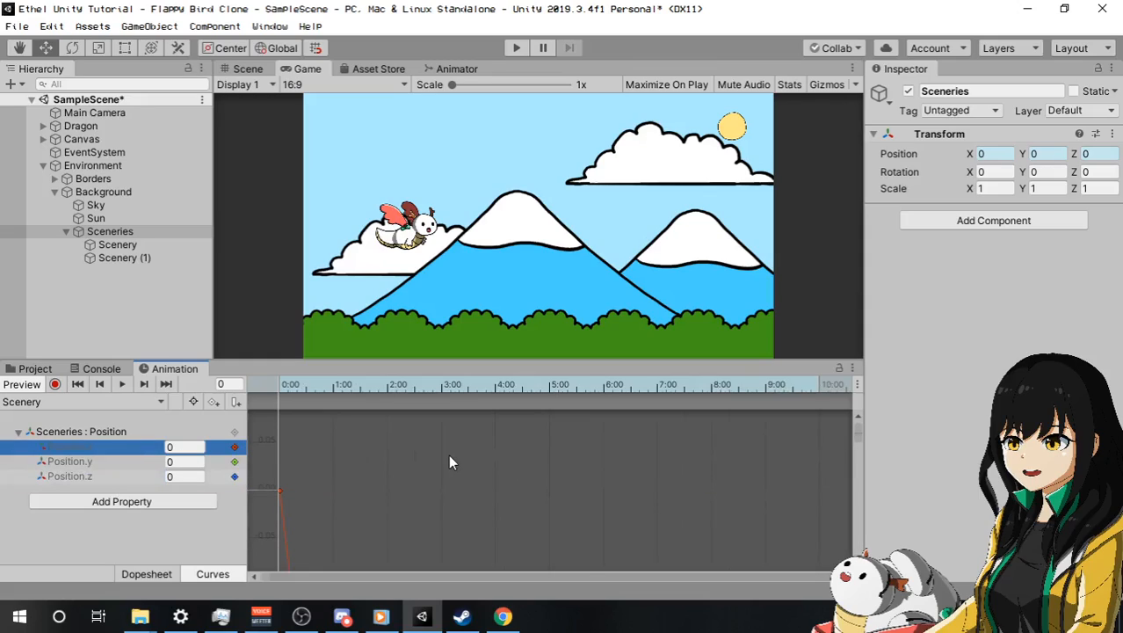
{"action": "key", "text": "f"}
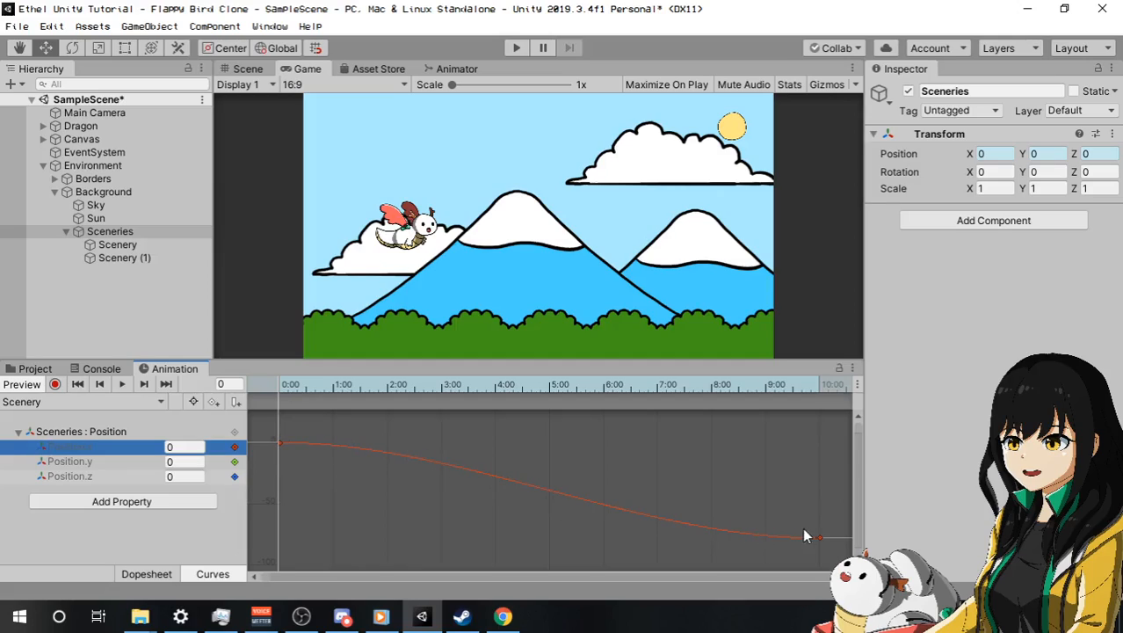
{"action": "left_click", "coordinate": [279, 443]}
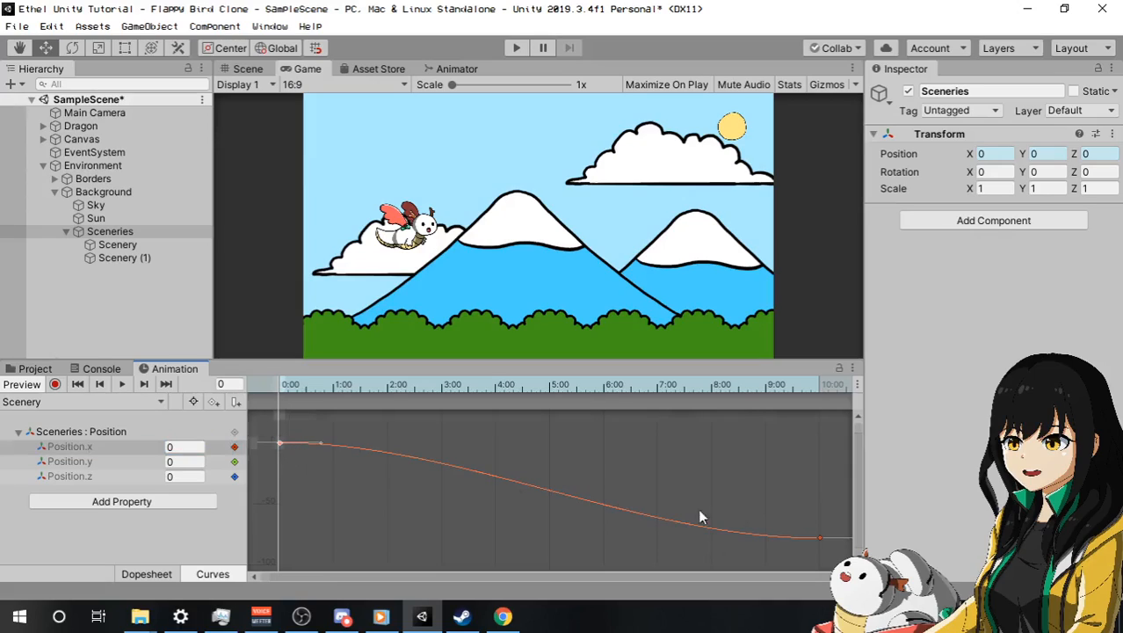
{"action": "left_click", "coordinate": [820, 538], "text": "shift"}
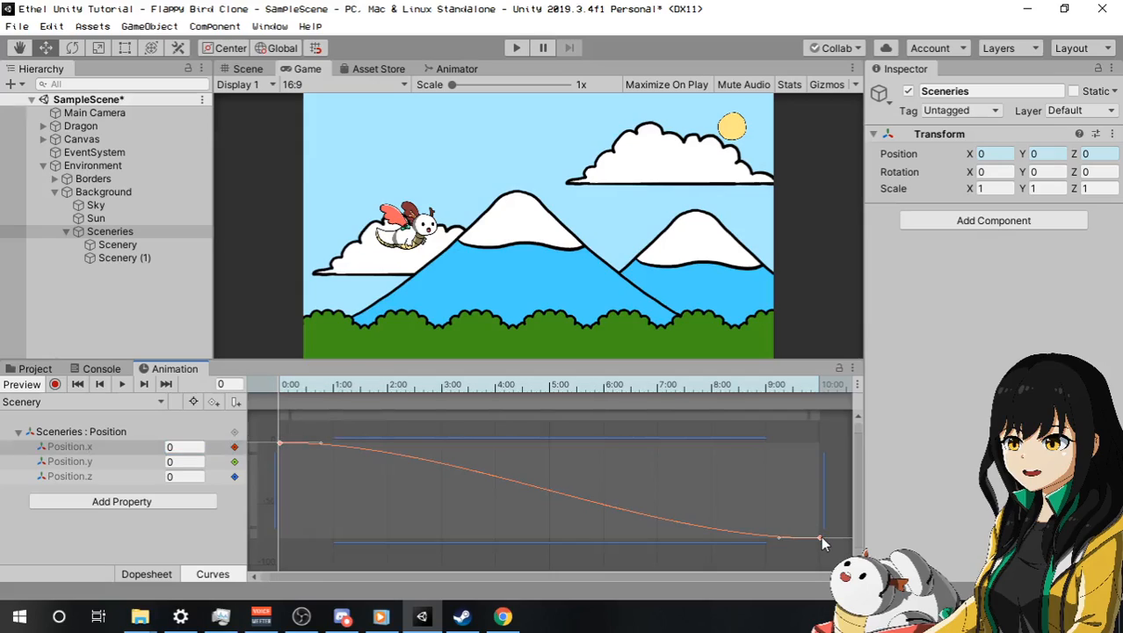
{"action": "right_click", "coordinate": [821, 538]}
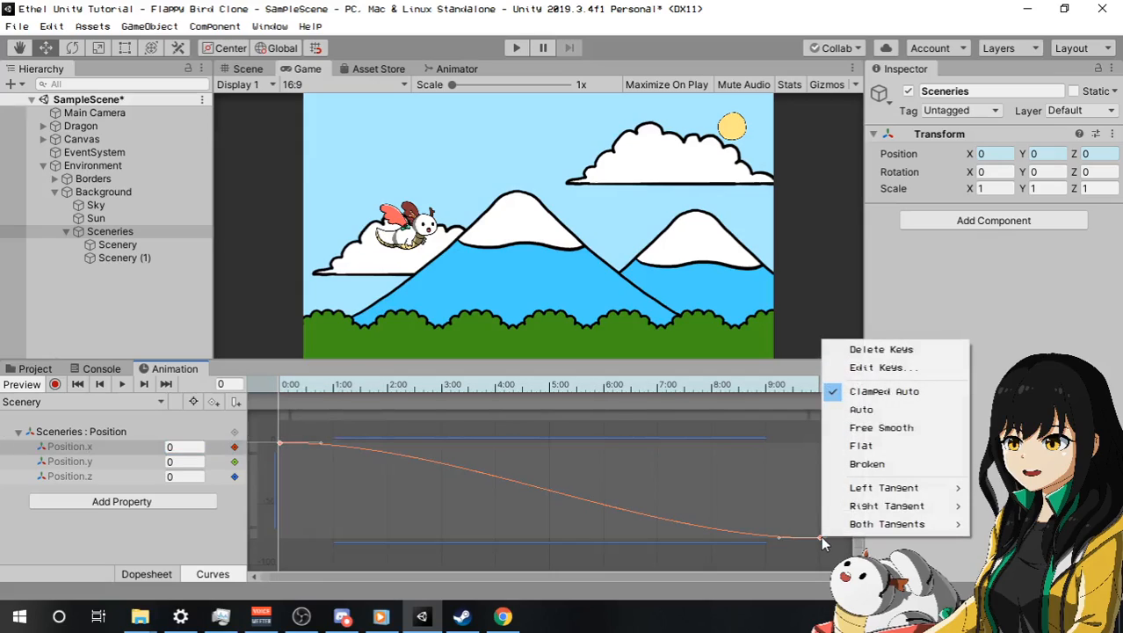
{"action": "mouse_move", "coordinate": [932, 524]}
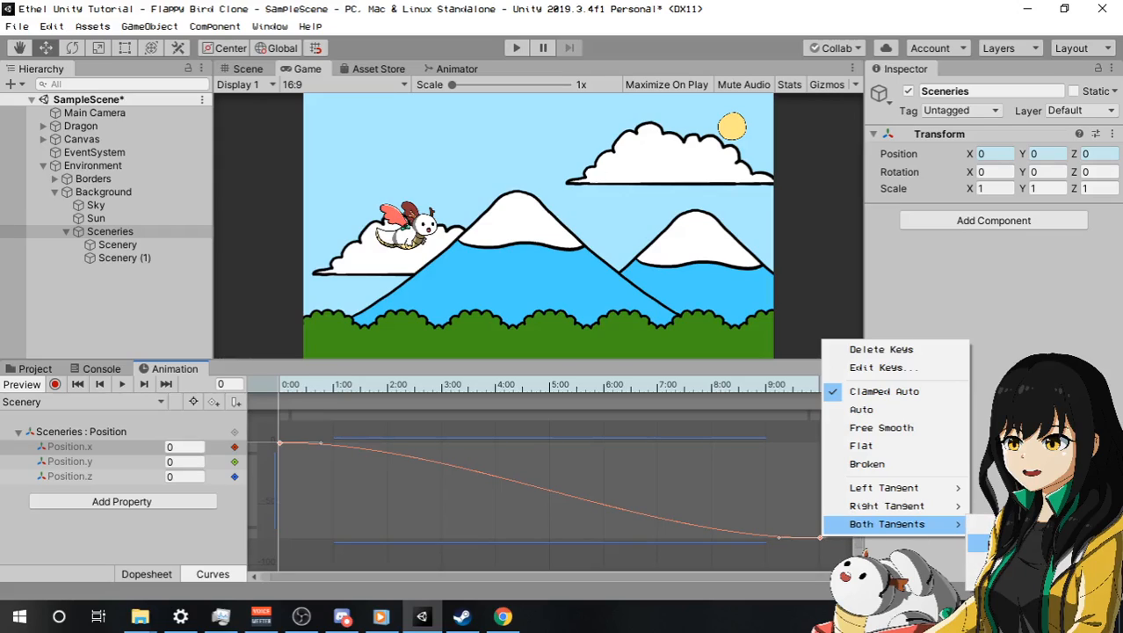
{"action": "left_click", "coordinate": [977, 544]}
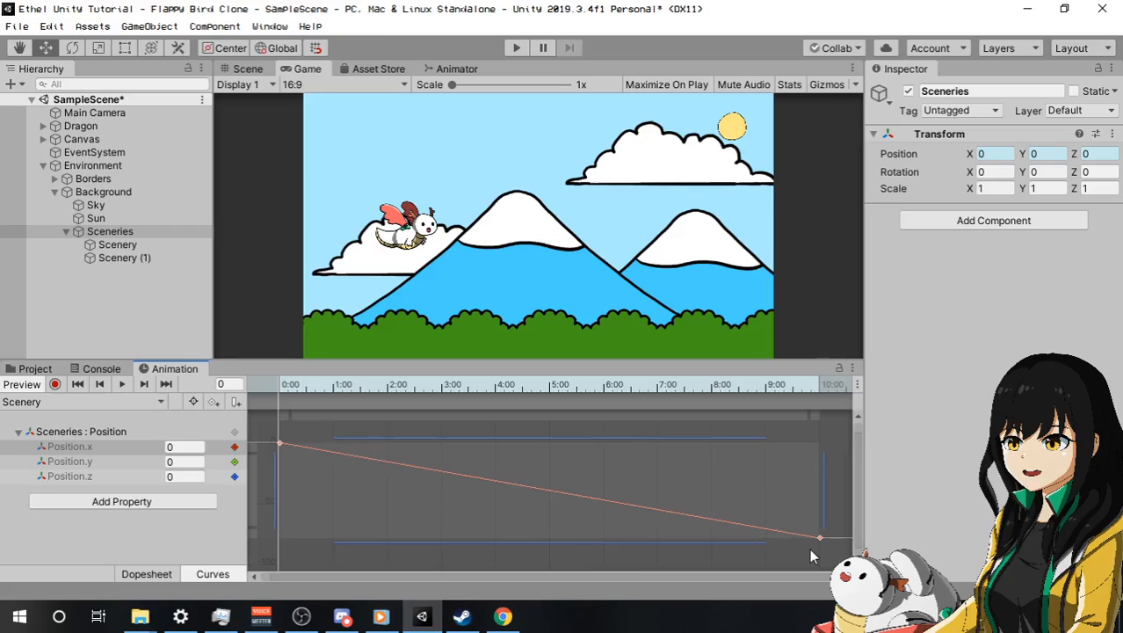
{"action": "left_click", "coordinate": [583, 494]}
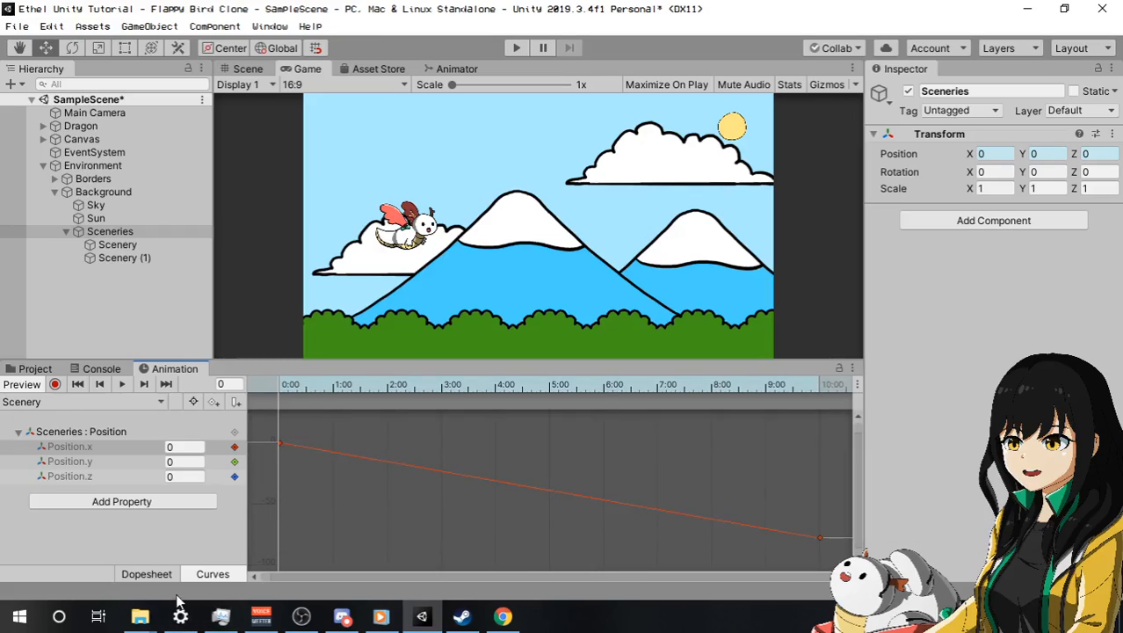
Return to the dopesheet, play the Scenery clip to check its constant speed, and turn animation preview off.
{"action": "left_click", "coordinate": [146, 573]}
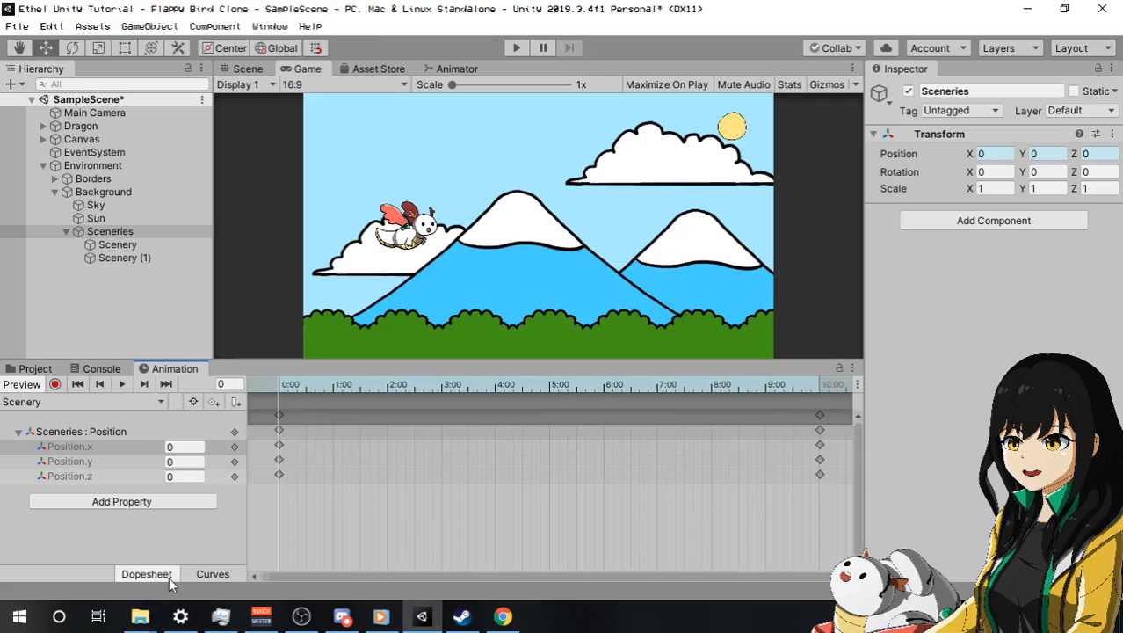
{"action": "left_click", "coordinate": [121, 384]}
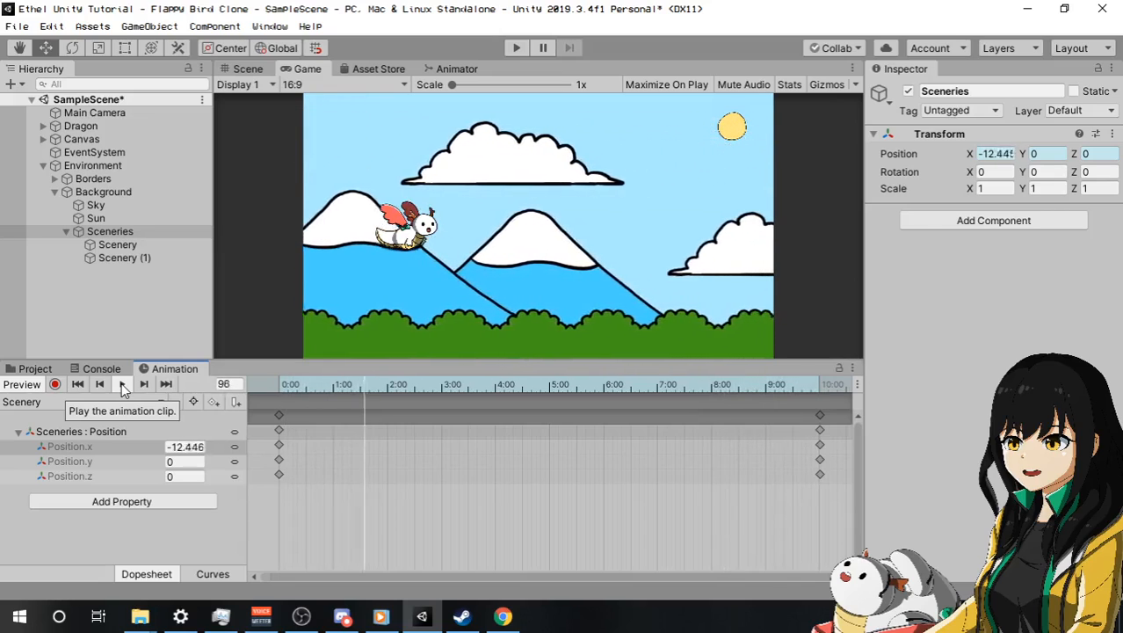
{"action": "left_click", "coordinate": [123, 387]}
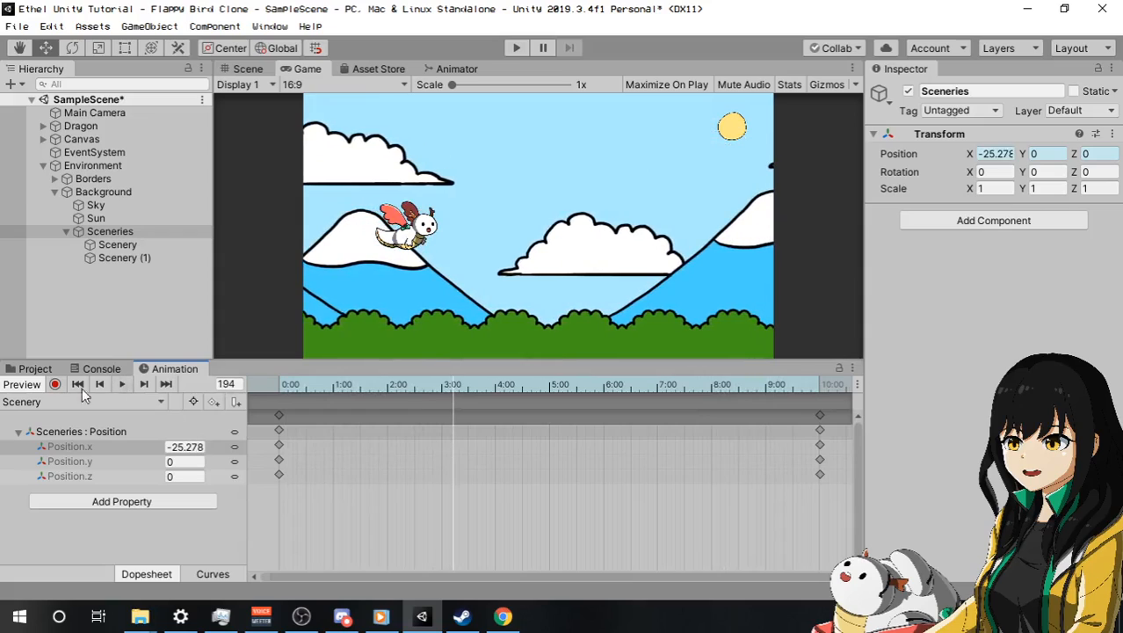
{"action": "left_click", "coordinate": [21, 385]}
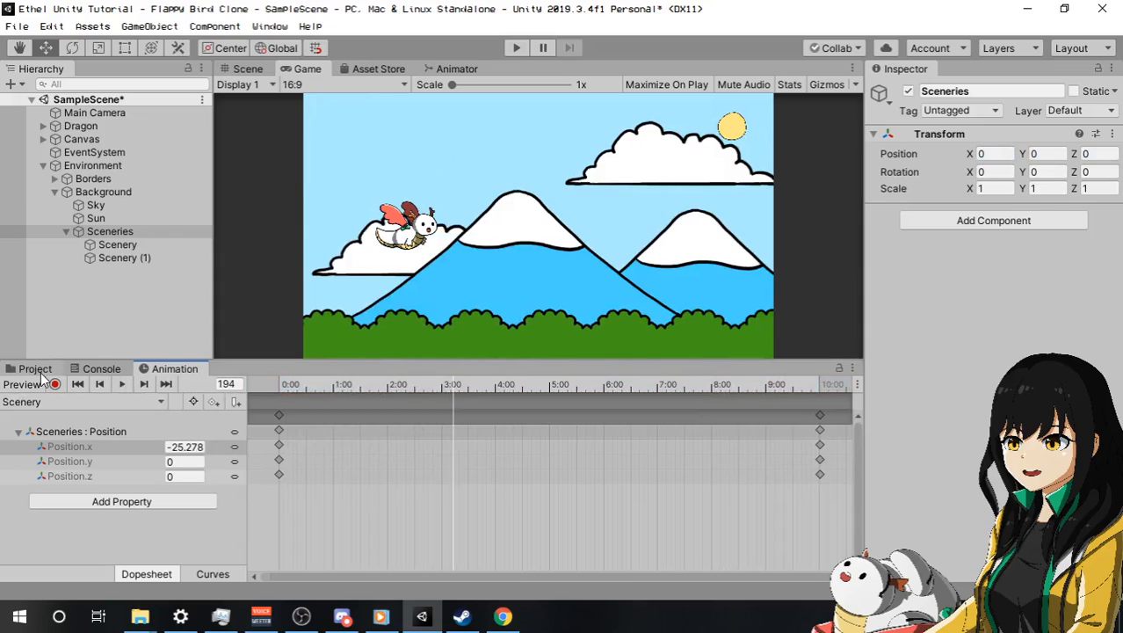
Save the scene and the project.
{"action": "left_click", "coordinate": [16, 27]}
{"action": "left_click", "coordinate": [40, 89]}
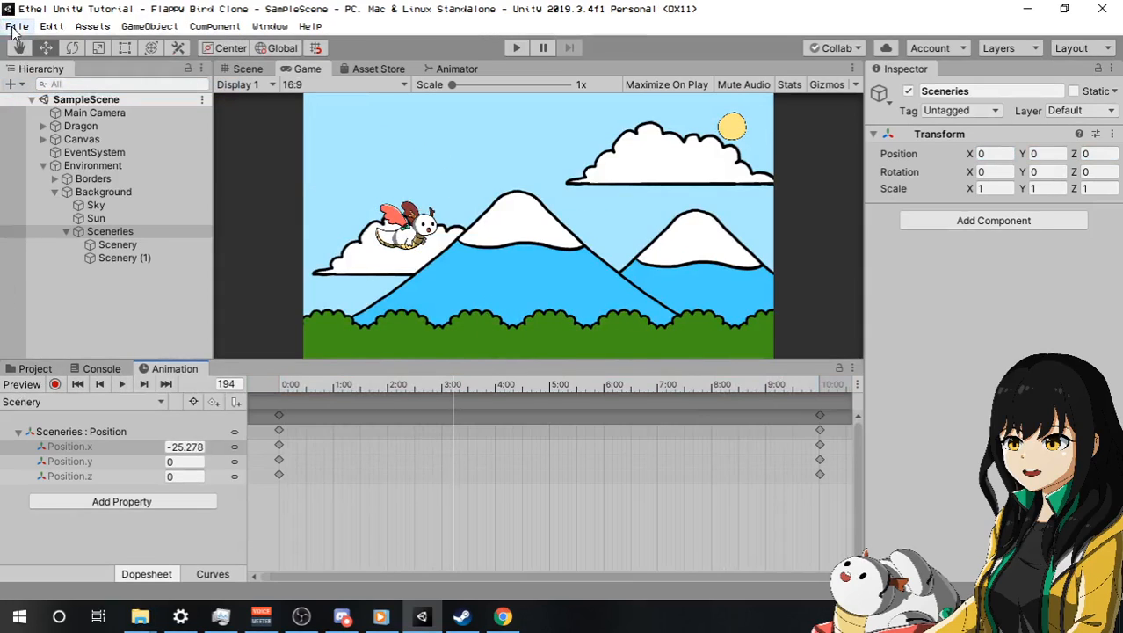
{"action": "left_click", "coordinate": [17, 27]}
{"action": "left_click", "coordinate": [61, 188]}
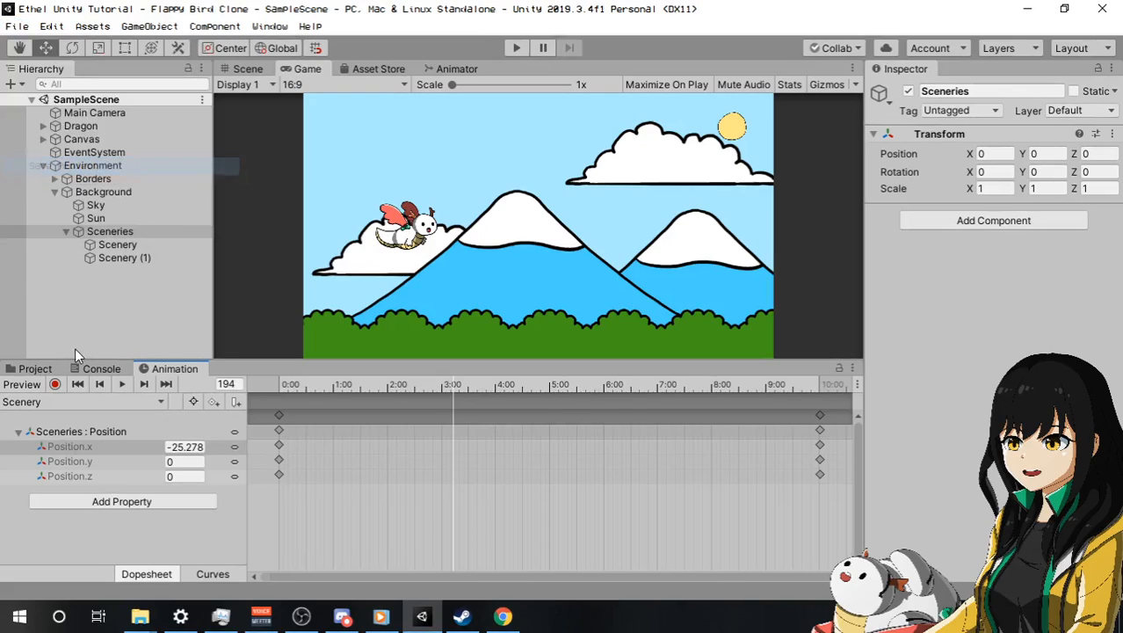
Enable Loop Time on the Scenery animation clip in the Animations folder and save the project.
{"action": "left_click", "coordinate": [75, 349]}
{"action": "left_click", "coordinate": [37, 369]}
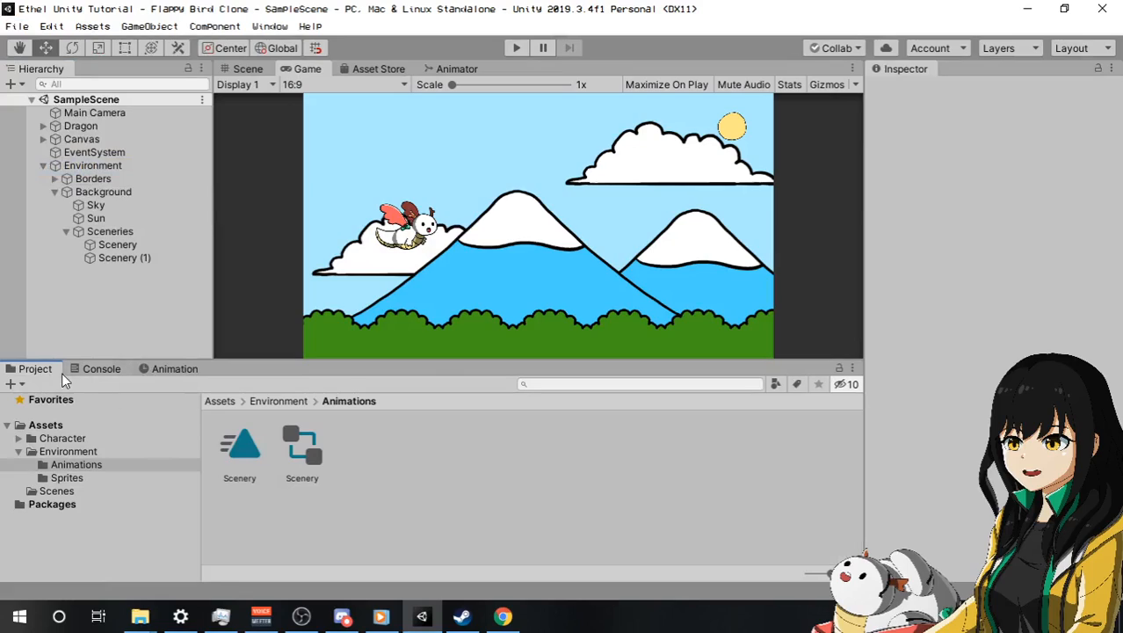
{"action": "left_click", "coordinate": [240, 450]}
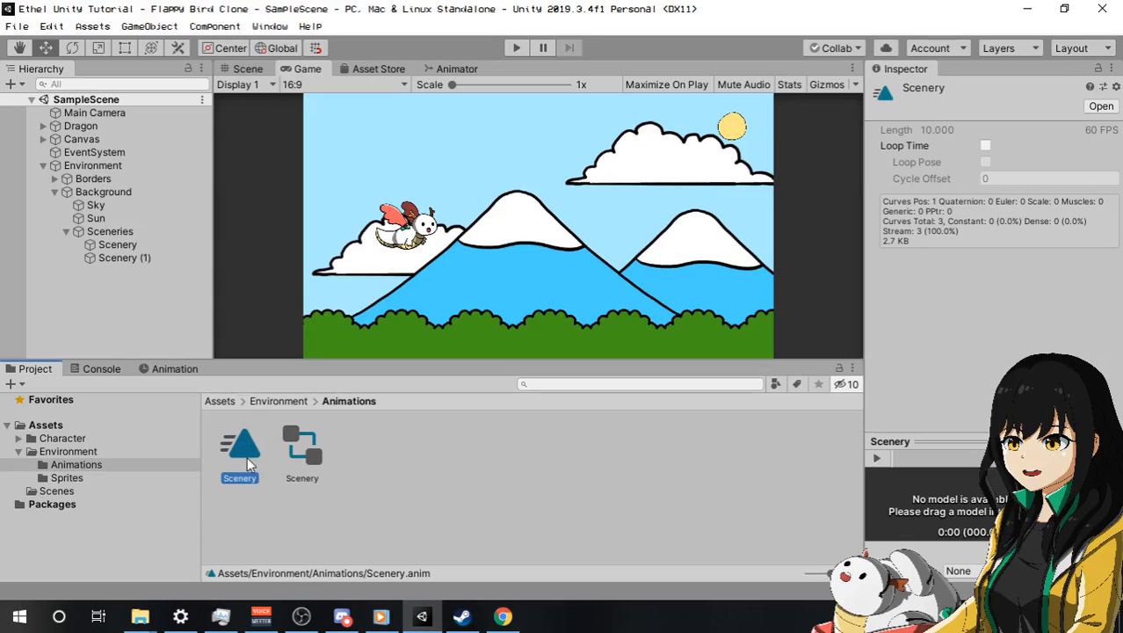
{"action": "left_click", "coordinate": [986, 146]}
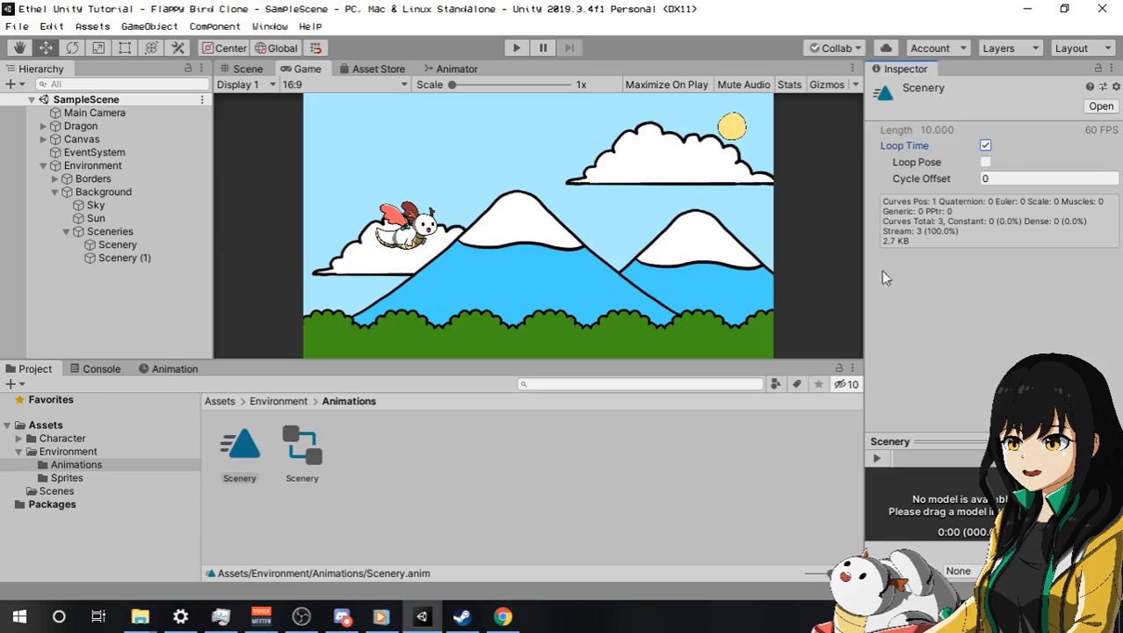
{"action": "left_click", "coordinate": [17, 25]}
{"action": "left_click", "coordinate": [64, 166]}
Run the game to check the looping scenery behind the flying dragon.
{"action": "left_click", "coordinate": [516, 49]}
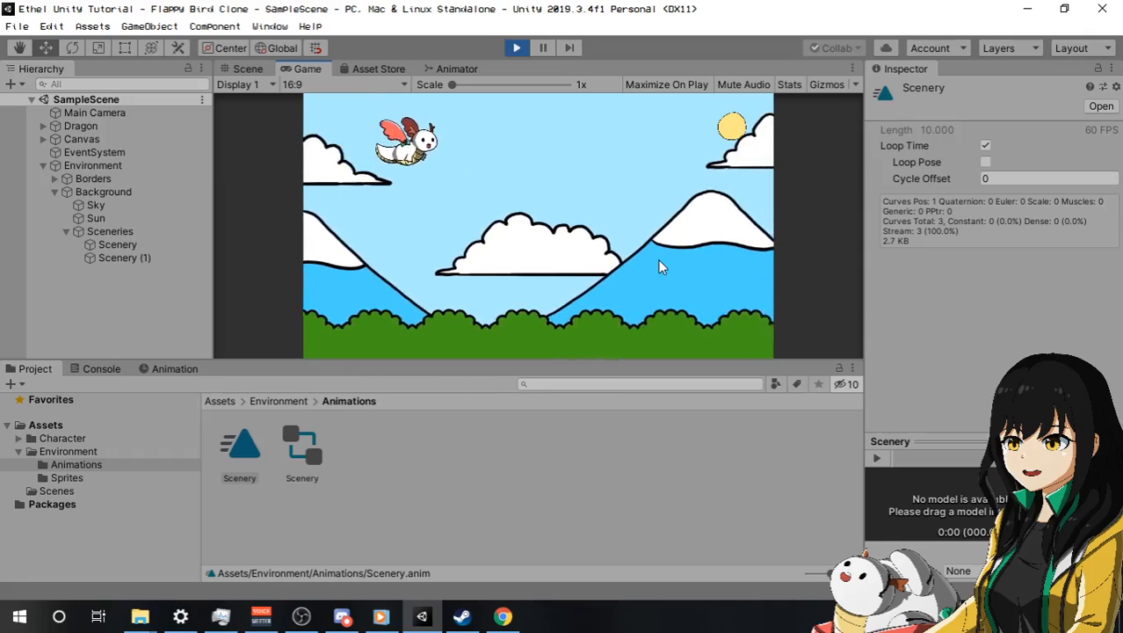
{"action": "left_click", "coordinate": [662, 267]}
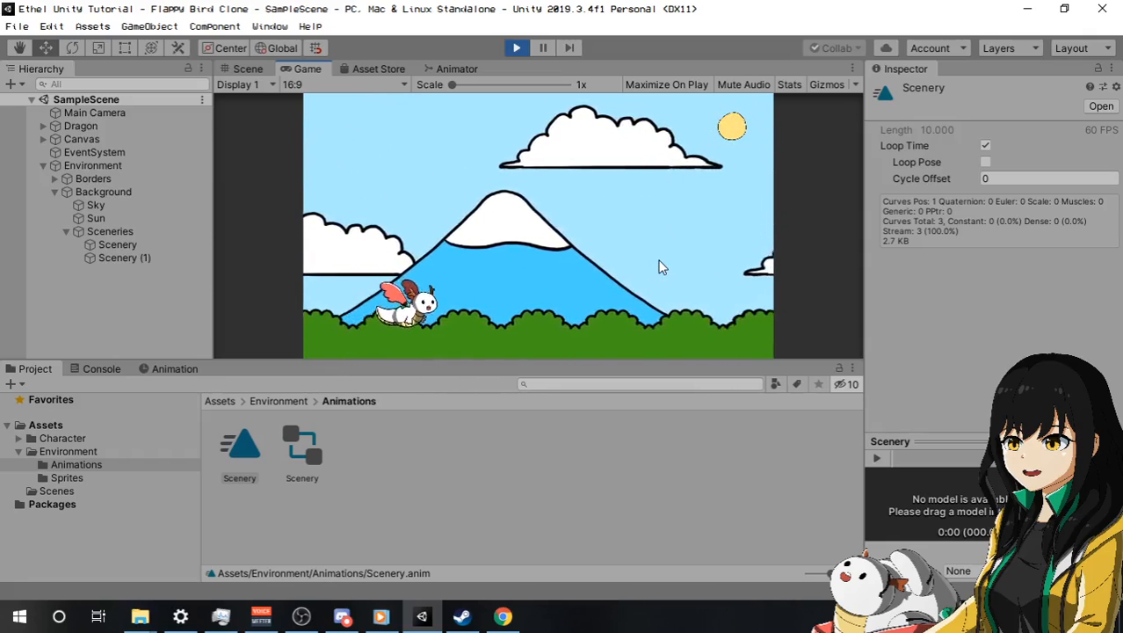
Keep the dragon airborne in the running game while watching the scenery through several loops, and stop play mode.
{"action": "left_click", "coordinate": [662, 267]}
{"action": "left_click", "coordinate": [662, 267]}
{"action": "left_click", "coordinate": [662, 267]}
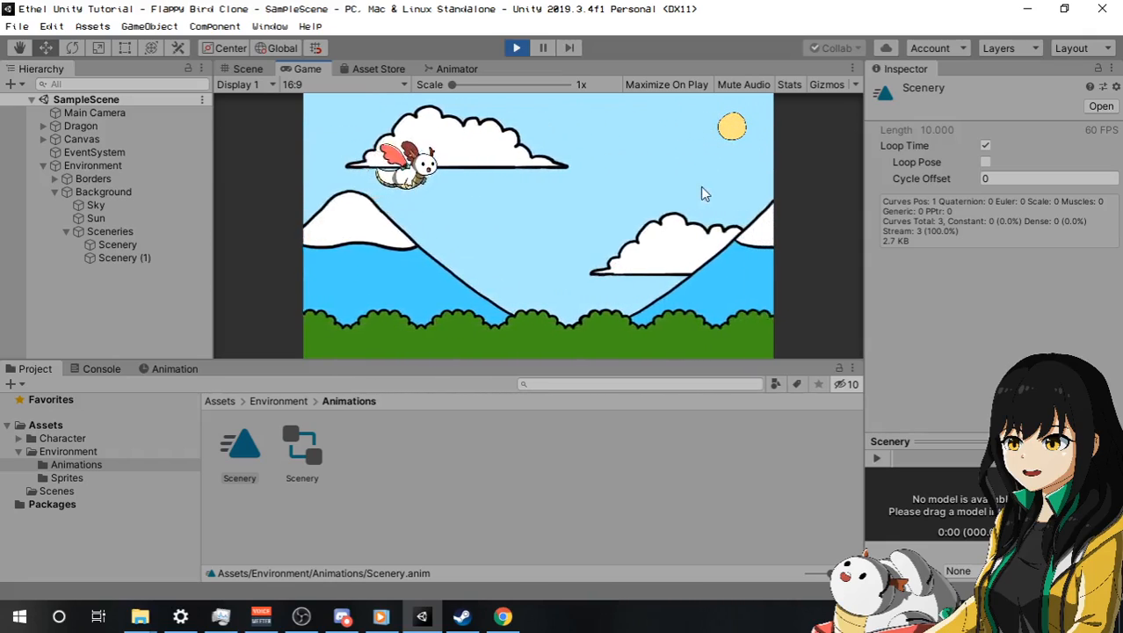
{"action": "left_click", "coordinate": [738, 136]}
{"action": "left_click", "coordinate": [738, 137]}
{"action": "left_click", "coordinate": [739, 136]}
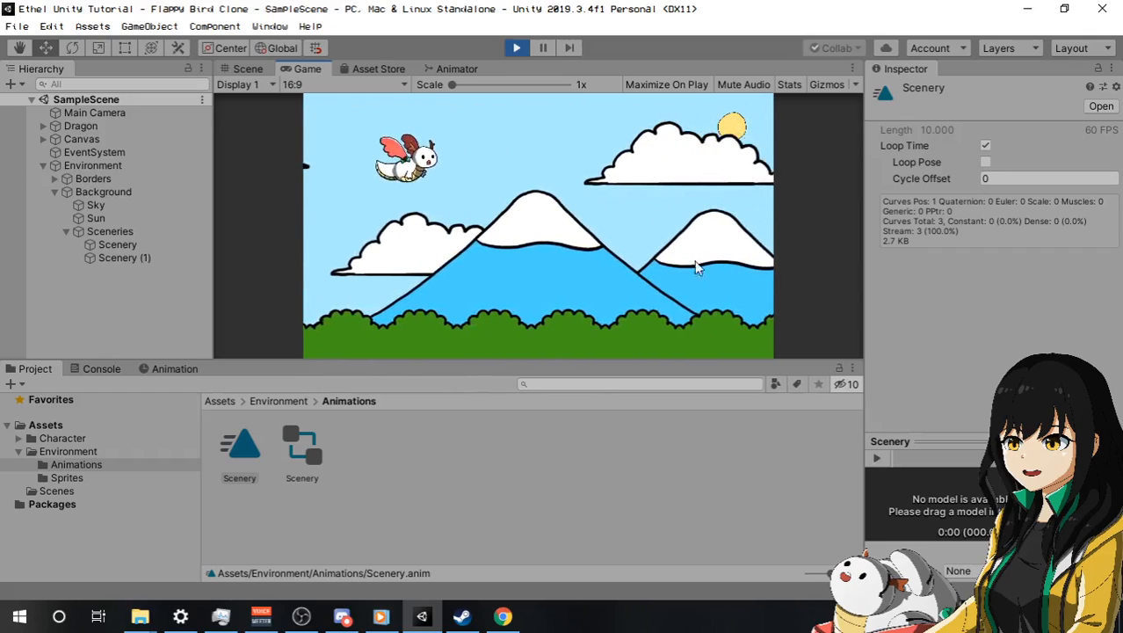
{"action": "left_click", "coordinate": [675, 269]}
{"action": "left_click", "coordinate": [675, 270]}
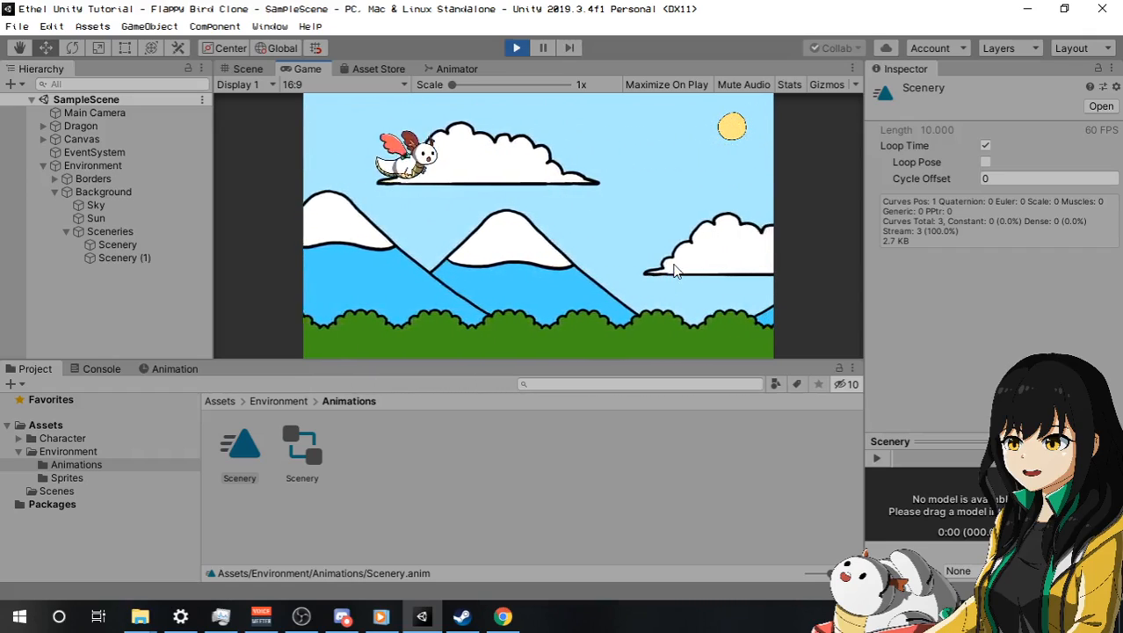
{"action": "left_click", "coordinate": [675, 270]}
{"action": "left_click", "coordinate": [674, 270]}
{"action": "left_click", "coordinate": [675, 270]}
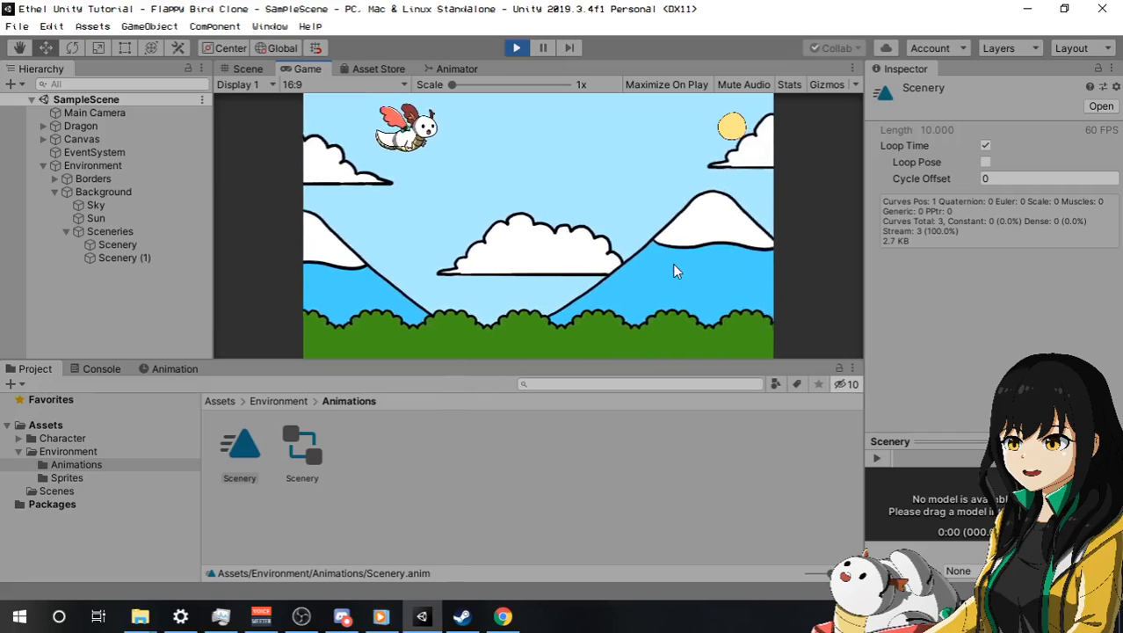
{"action": "left_click", "coordinate": [675, 270]}
{"action": "left_click", "coordinate": [675, 270]}
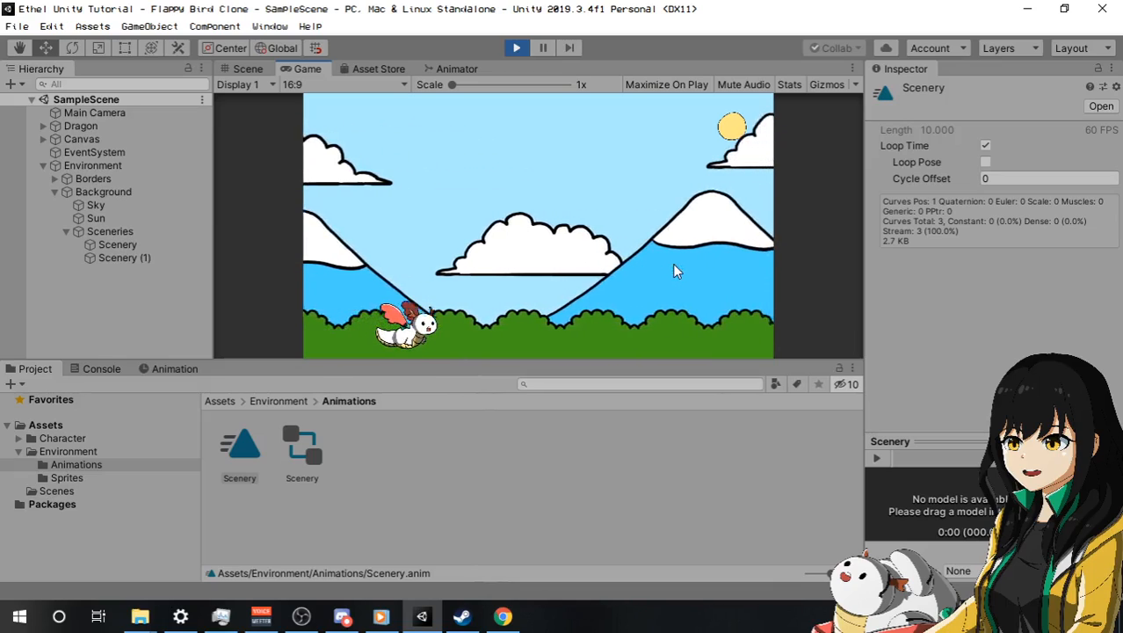
{"action": "left_click", "coordinate": [631, 273]}
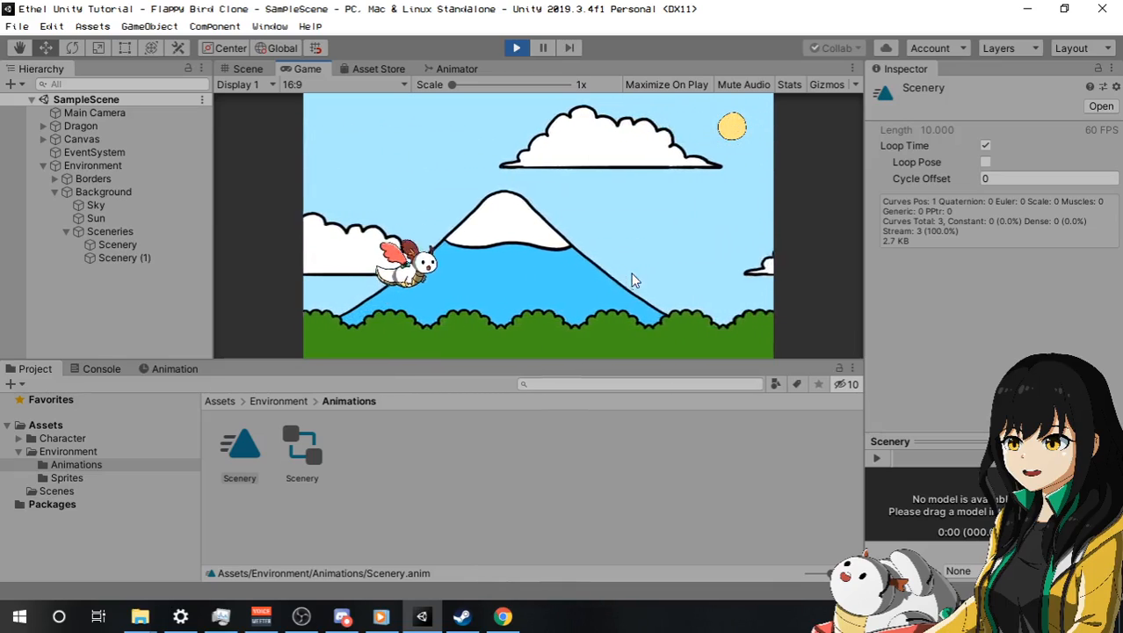
{"action": "left_click", "coordinate": [652, 245]}
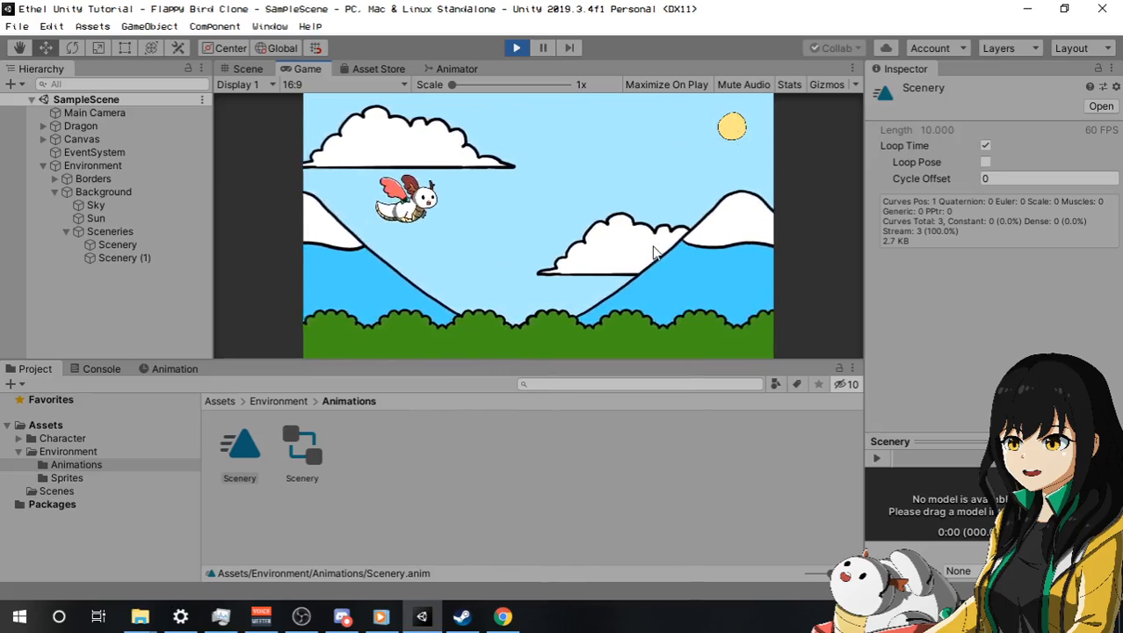
{"action": "left_click", "coordinate": [653, 246]}
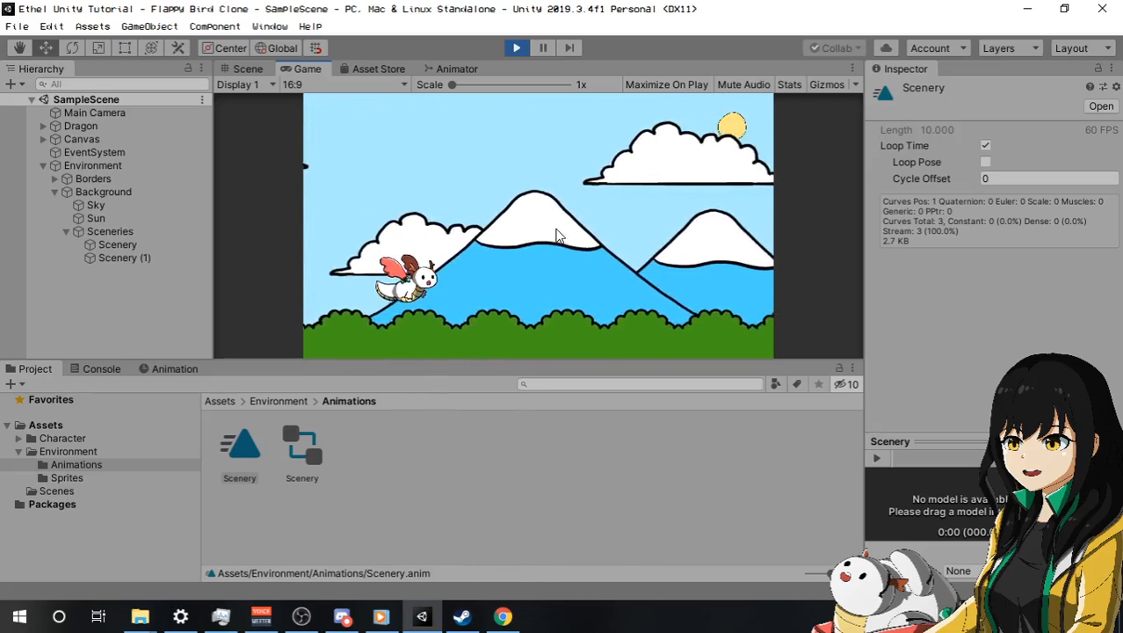
{"action": "left_click", "coordinate": [556, 234]}
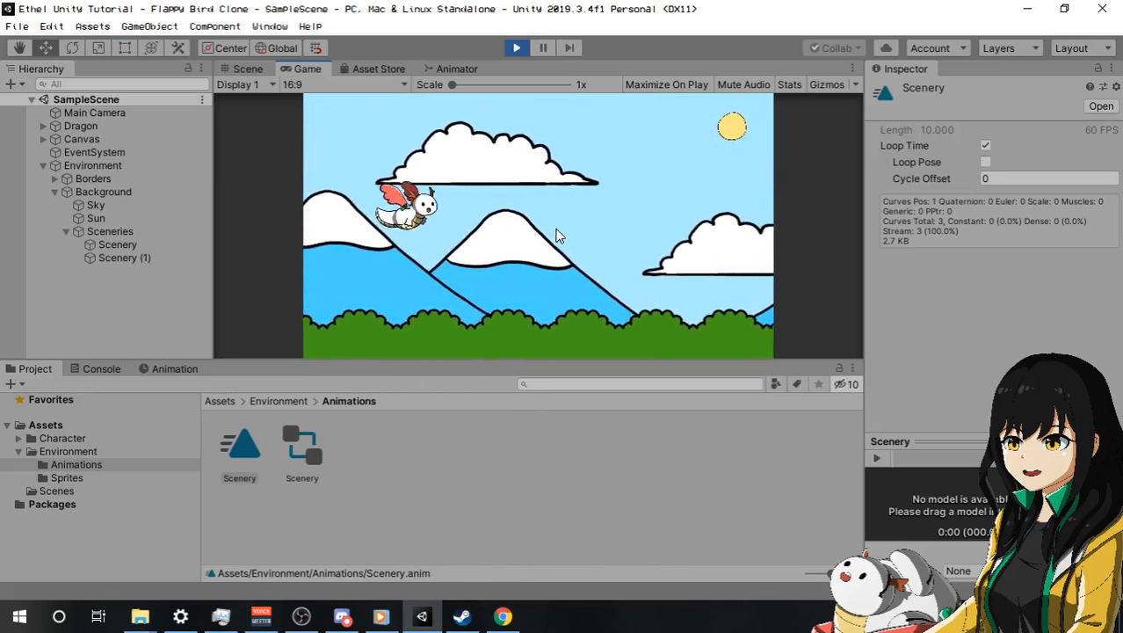
{"action": "left_click", "coordinate": [559, 231]}
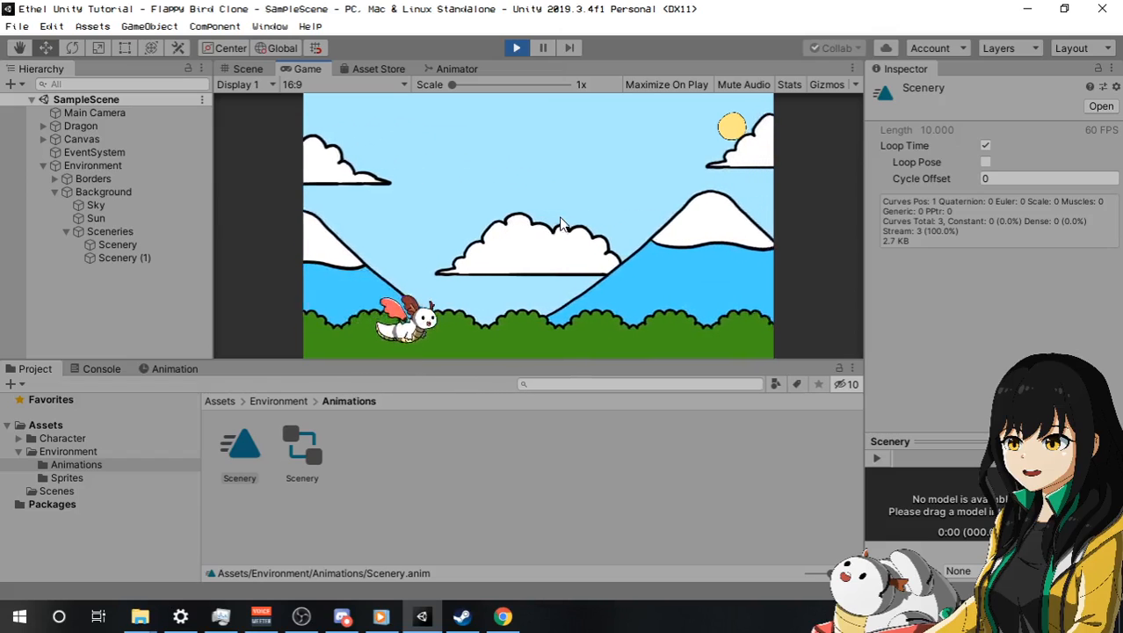
{"action": "left_click", "coordinate": [560, 223]}
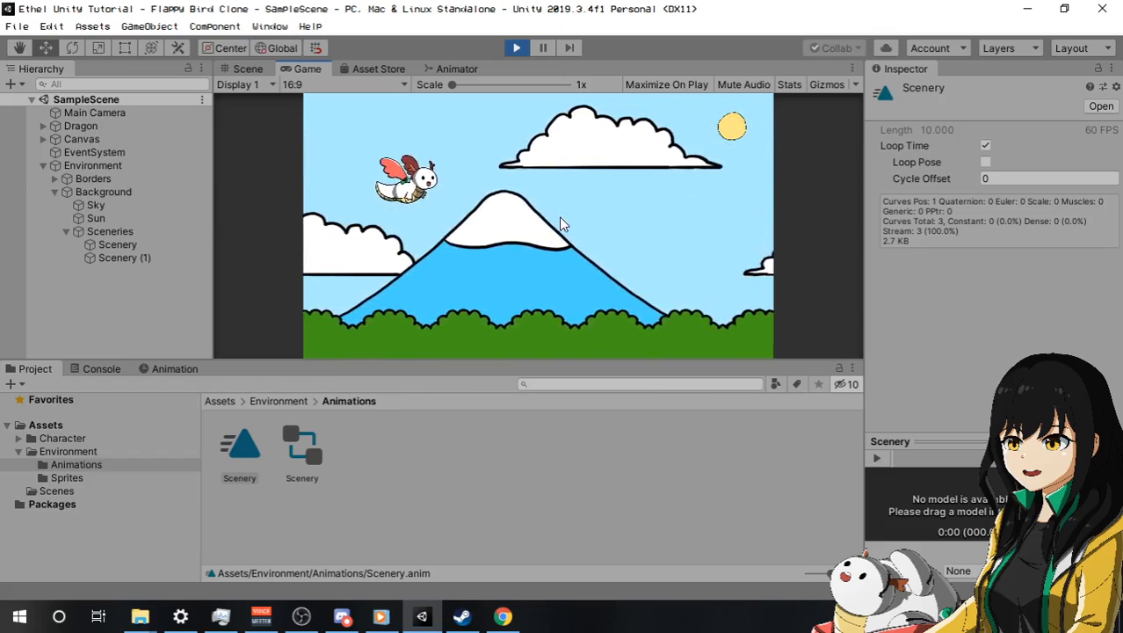
{"action": "left_click", "coordinate": [560, 218]}
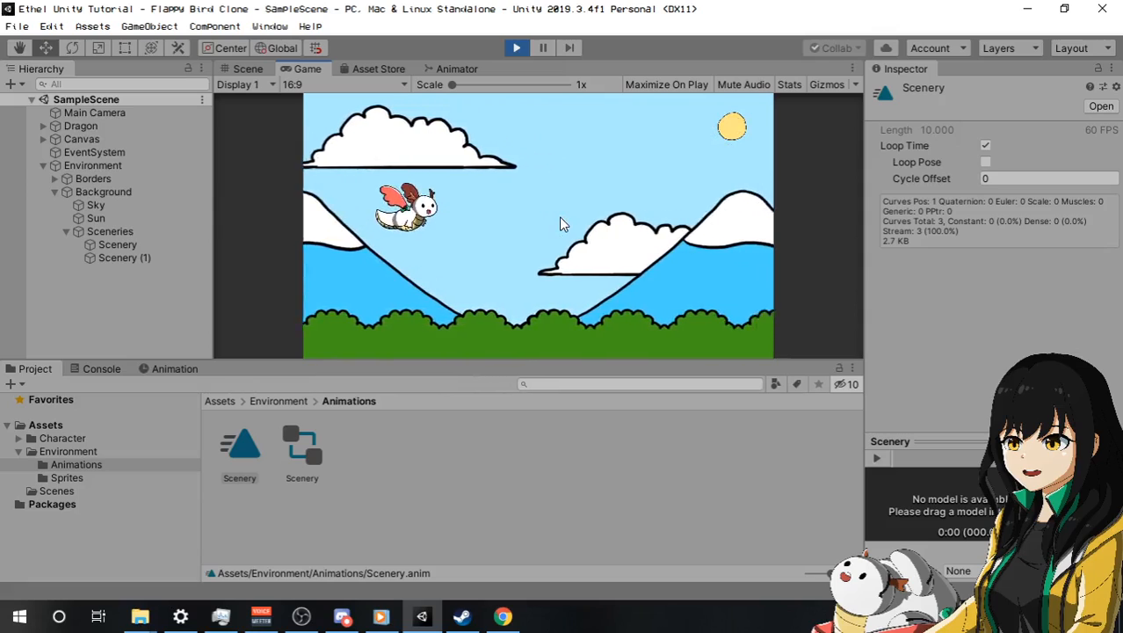
{"action": "left_click", "coordinate": [562, 223]}
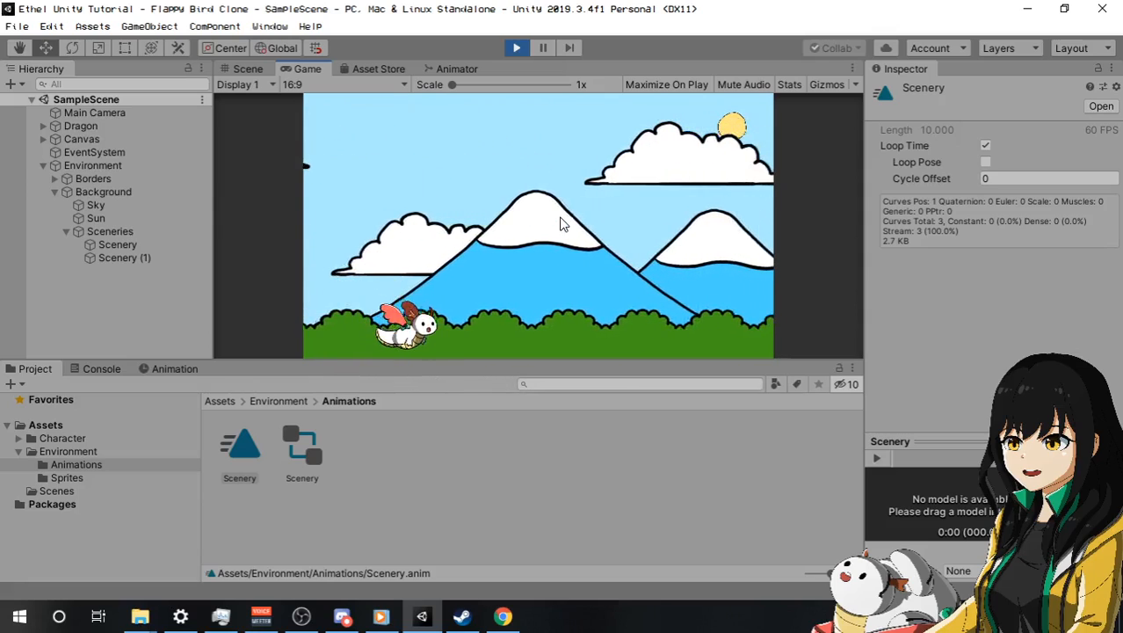
{"action": "left_click", "coordinate": [559, 216]}
{"action": "left_click", "coordinate": [610, 268]}
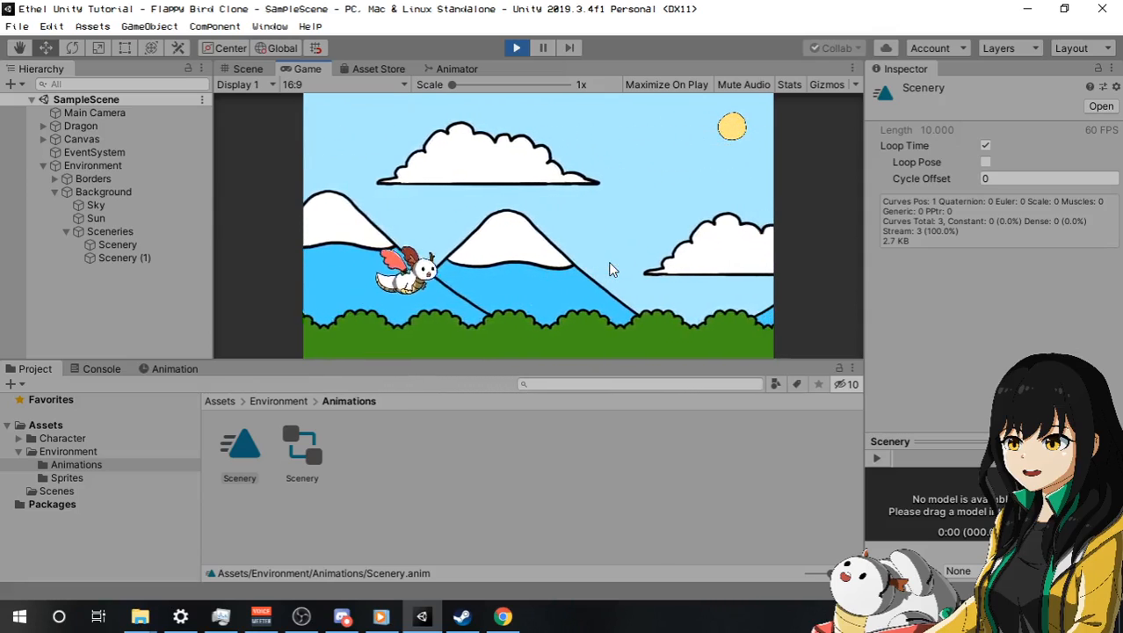
{"action": "left_click", "coordinate": [611, 268]}
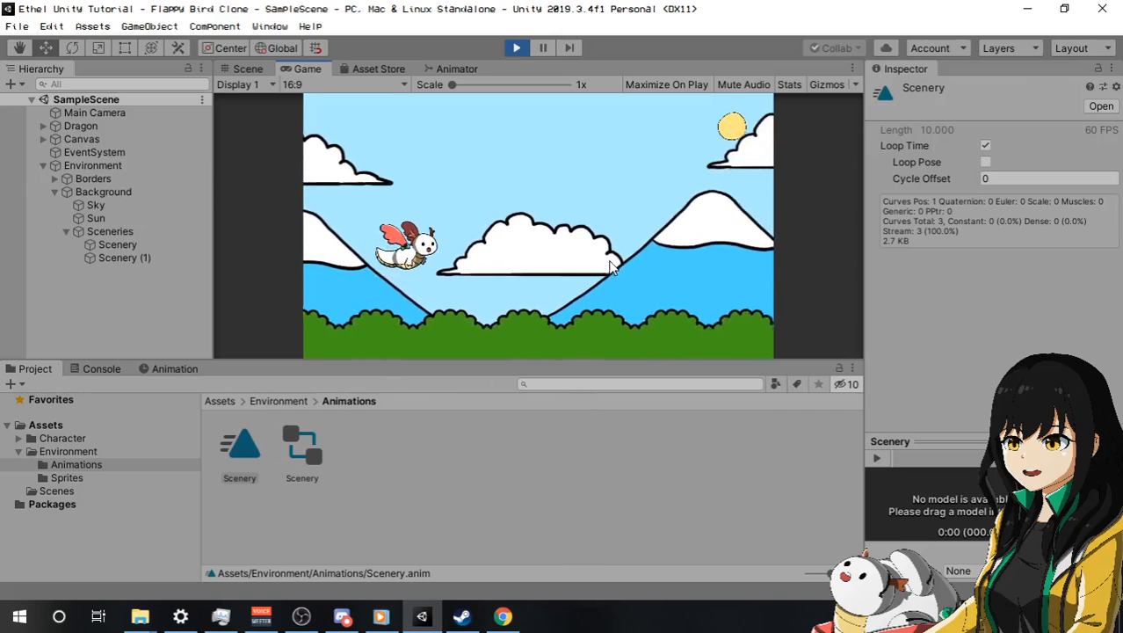
{"action": "left_click", "coordinate": [610, 268]}
{"action": "left_click", "coordinate": [611, 268]}
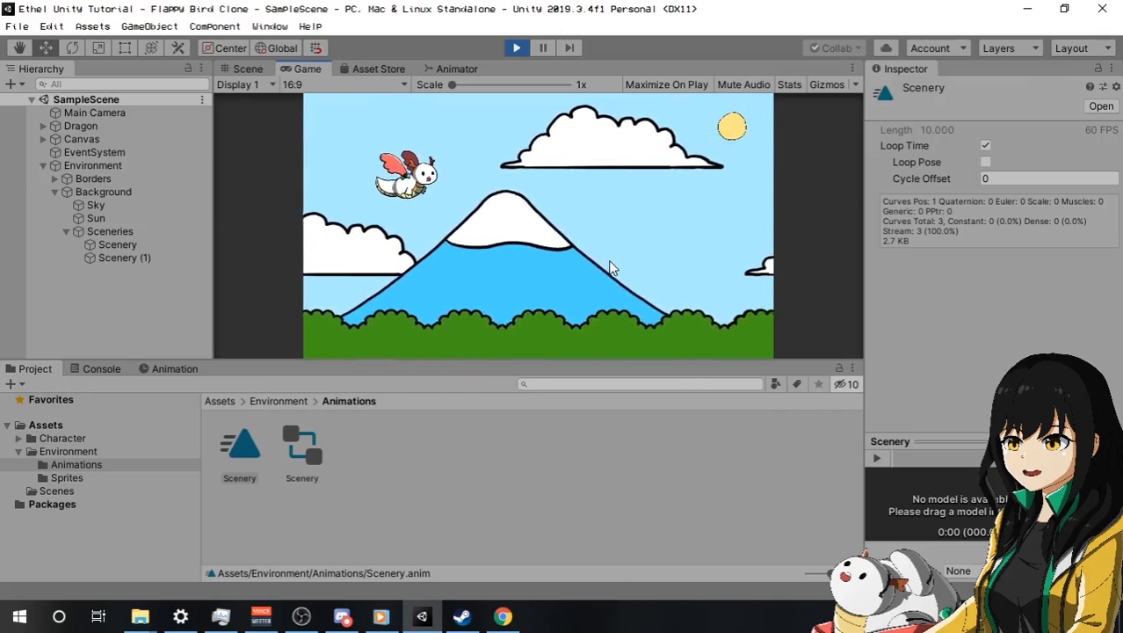
{"action": "left_click", "coordinate": [611, 268]}
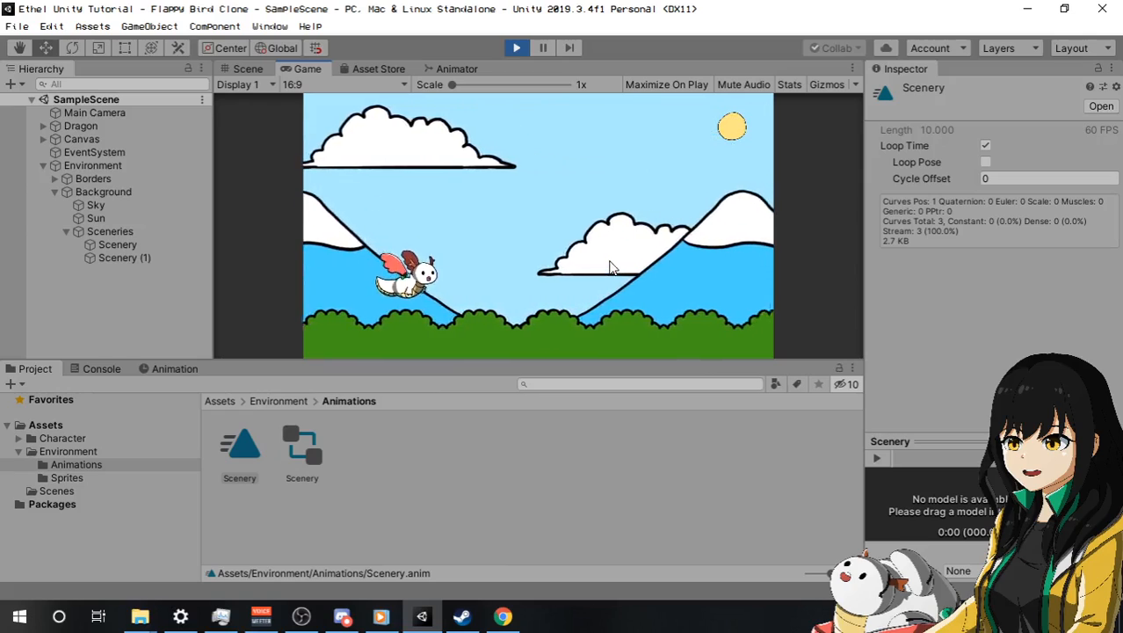
{"action": "left_click", "coordinate": [611, 268]}
{"action": "left_click", "coordinate": [611, 268]}
{"action": "left_click", "coordinate": [611, 268]}
{"action": "left_click", "coordinate": [612, 267]}
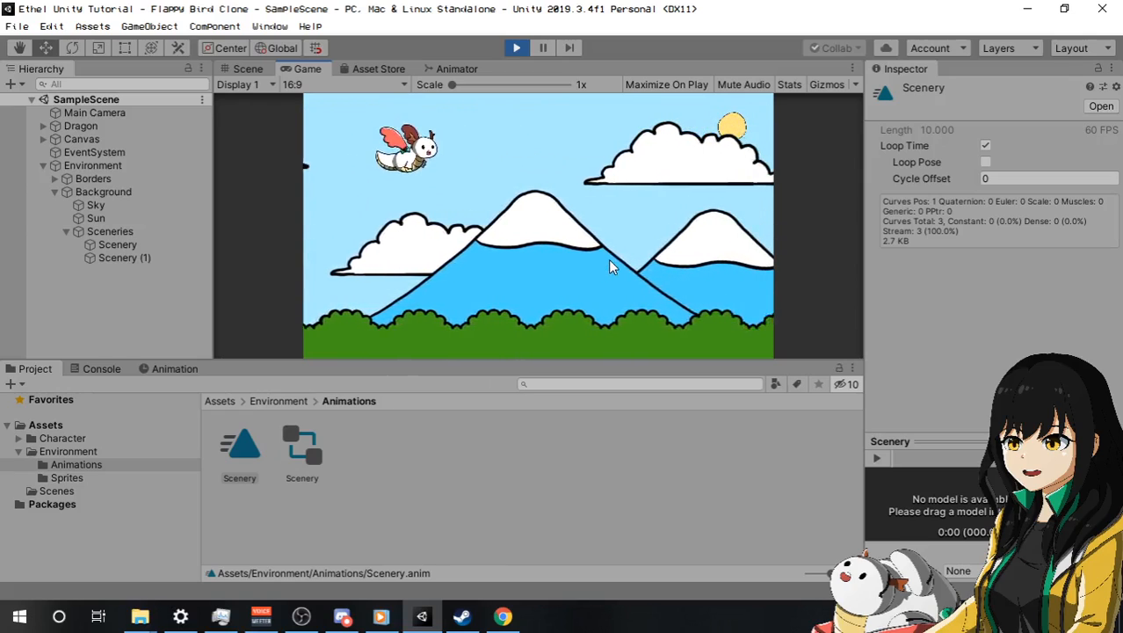
{"action": "left_click", "coordinate": [611, 267]}
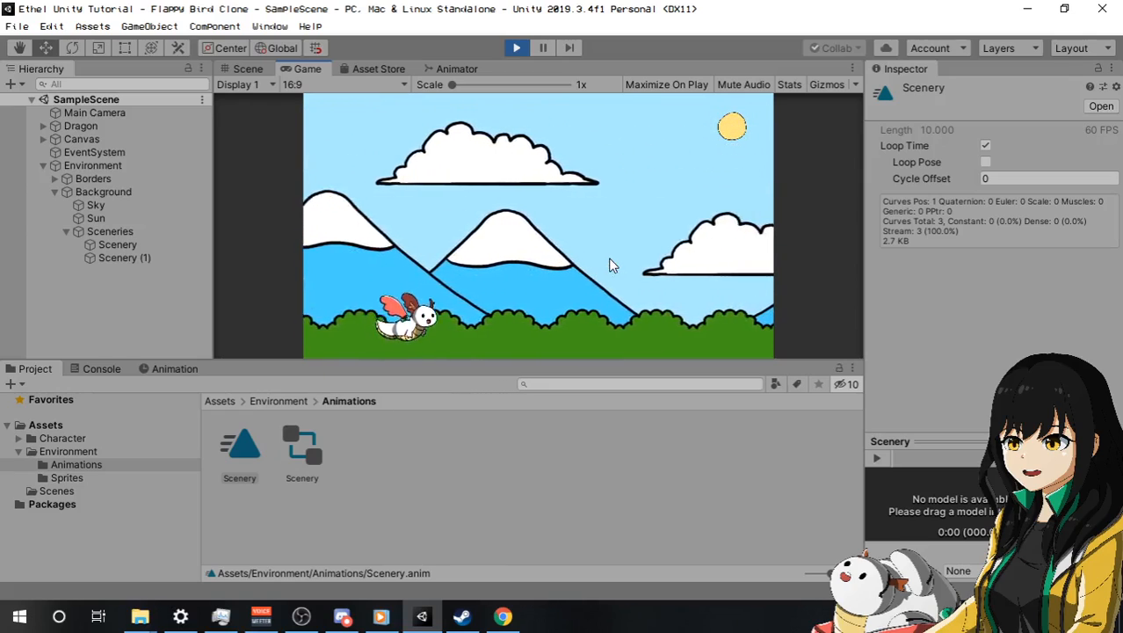
{"action": "left_click", "coordinate": [612, 267]}
{"action": "left_click", "coordinate": [613, 266]}
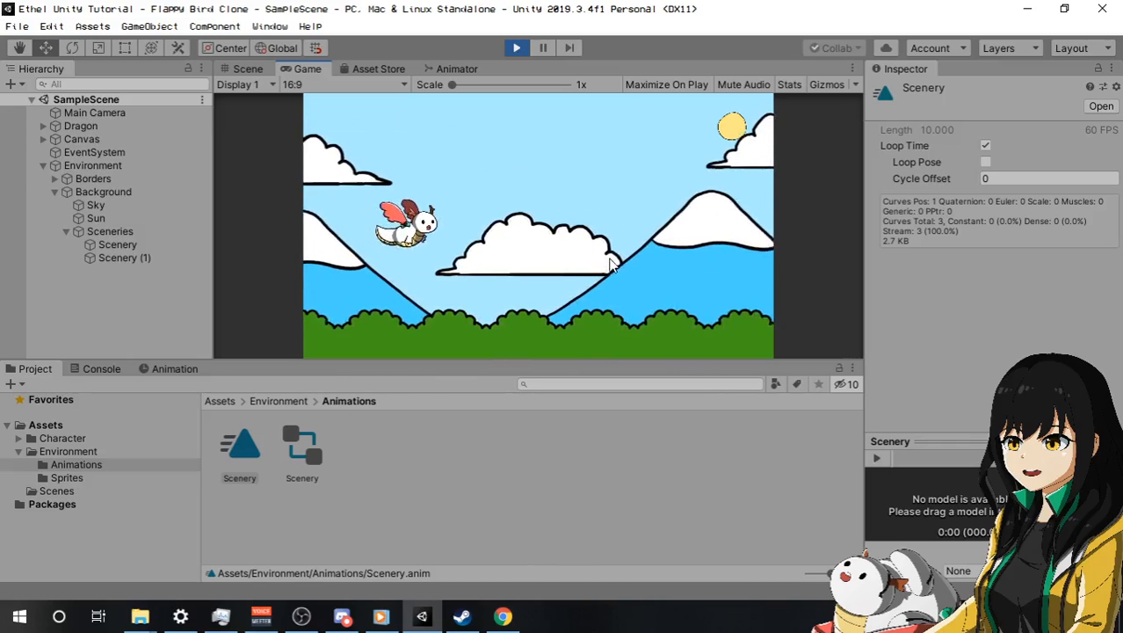
{"action": "left_click", "coordinate": [613, 265]}
{"action": "left_click", "coordinate": [613, 265]}
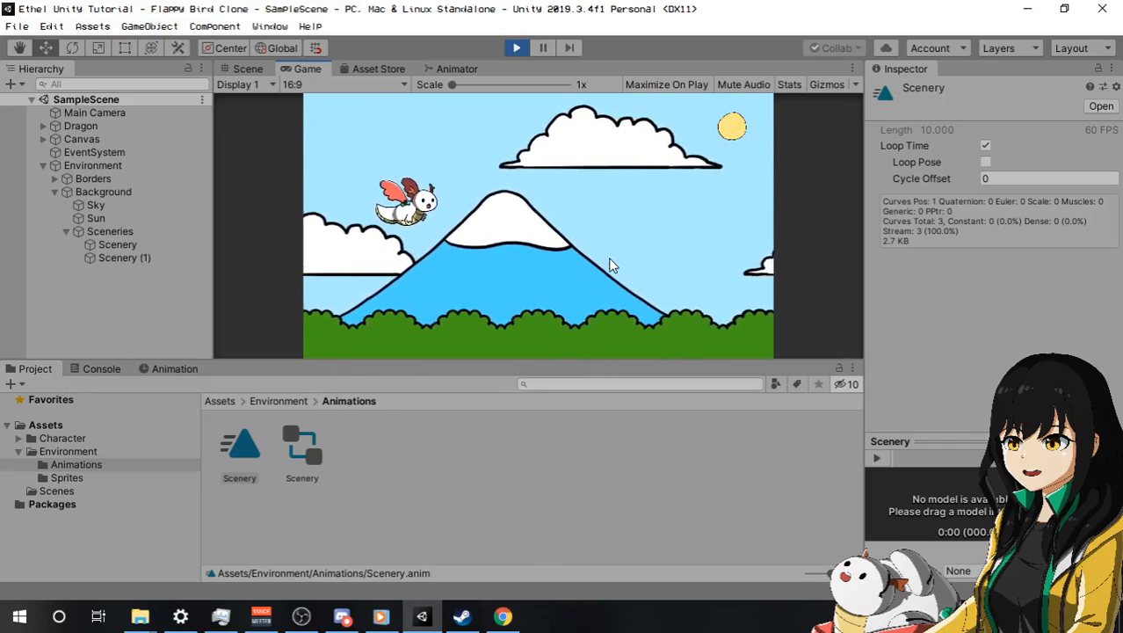
{"action": "left_click", "coordinate": [612, 266]}
{"action": "left_click", "coordinate": [612, 266]}
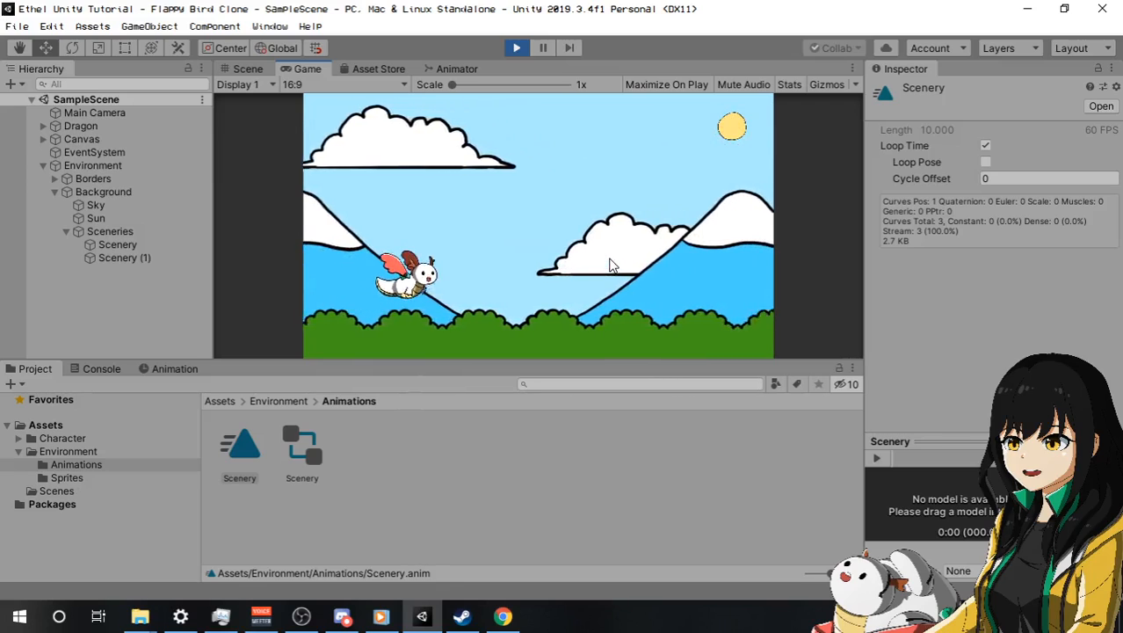
{"action": "left_click", "coordinate": [612, 266]}
{"action": "left_click", "coordinate": [612, 265]}
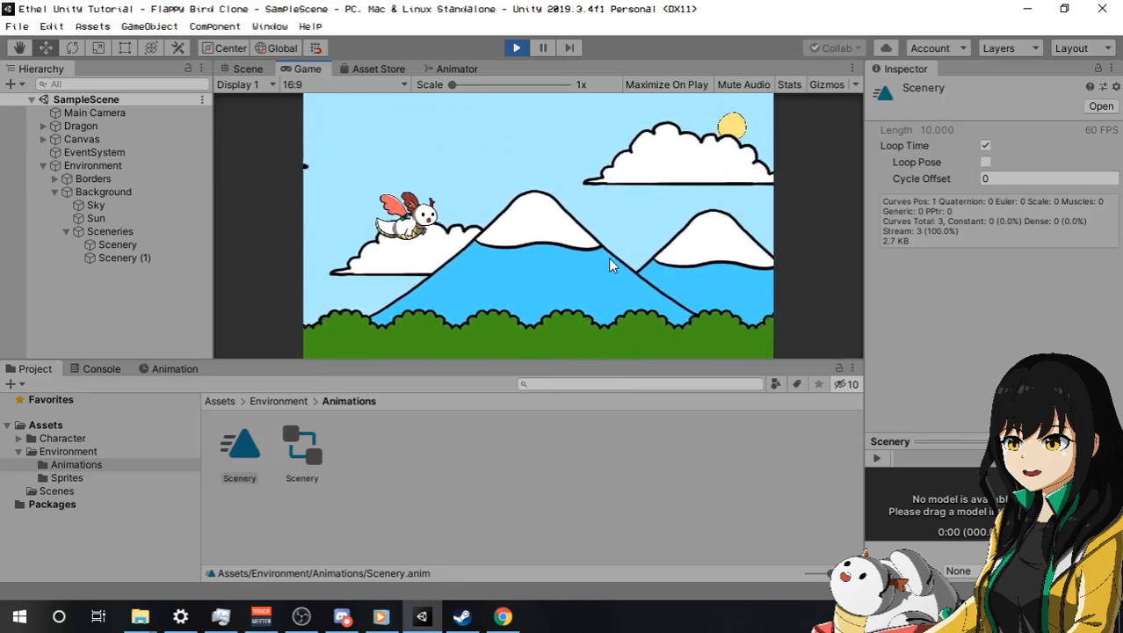
{"action": "left_click", "coordinate": [612, 265]}
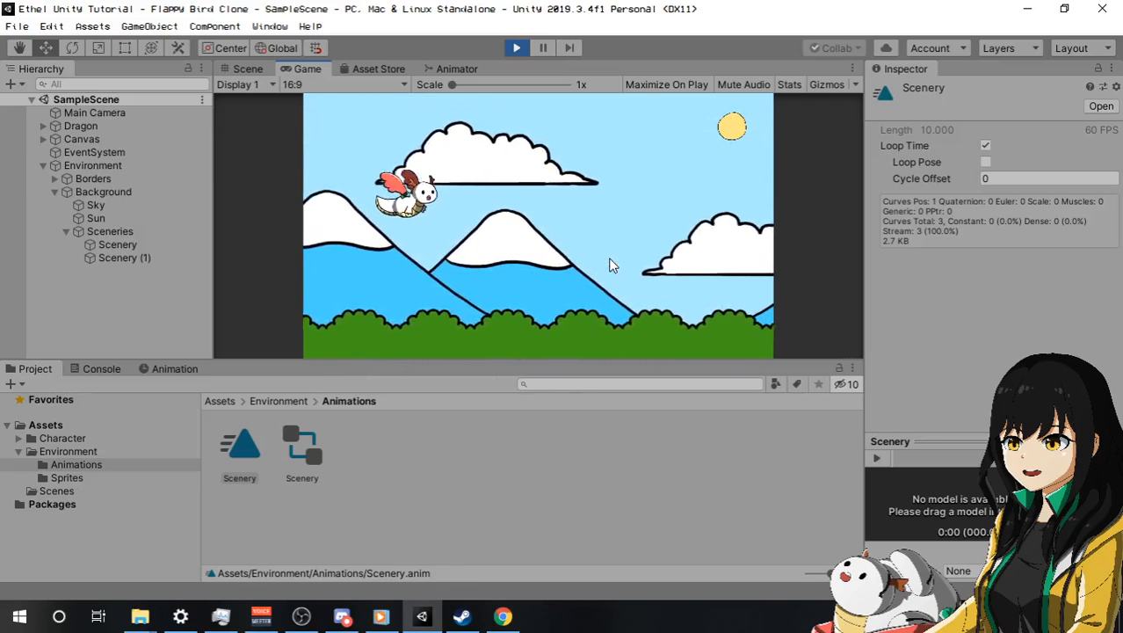
{"action": "left_click", "coordinate": [612, 265]}
{"action": "left_click", "coordinate": [612, 265]}
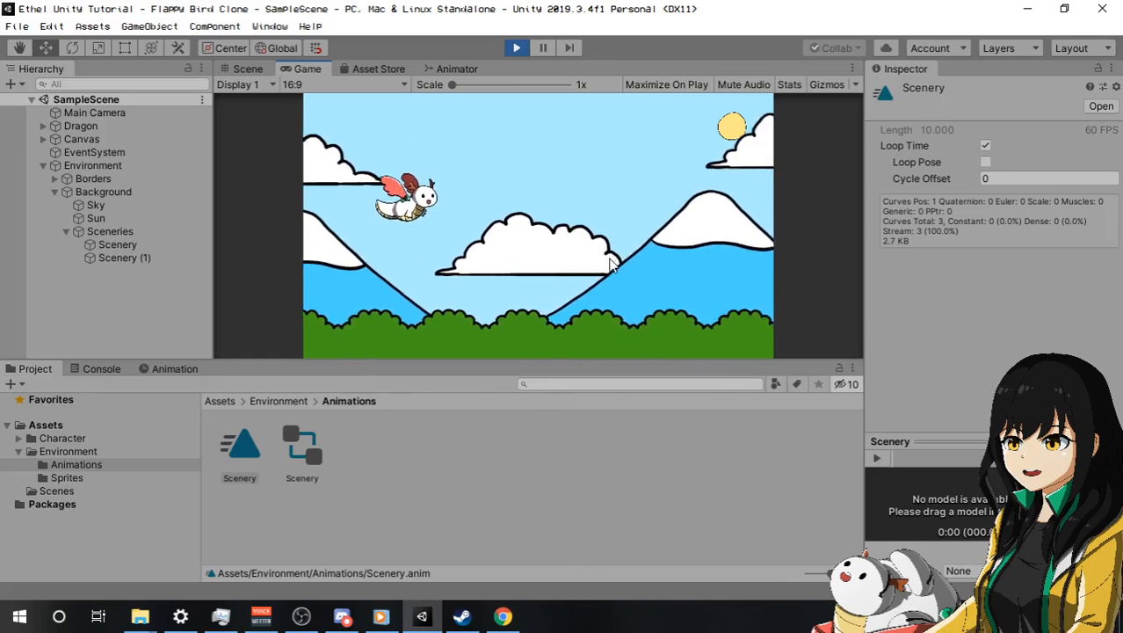
{"action": "left_click", "coordinate": [611, 265]}
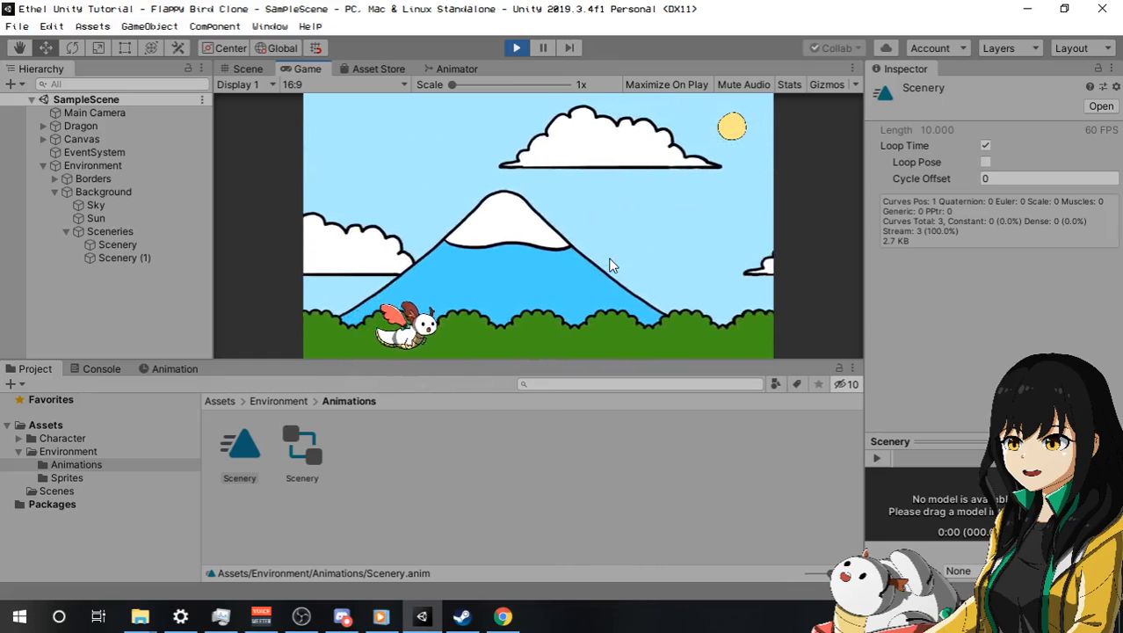
{"action": "left_click", "coordinate": [613, 265]}
{"action": "left_click", "coordinate": [610, 258]}
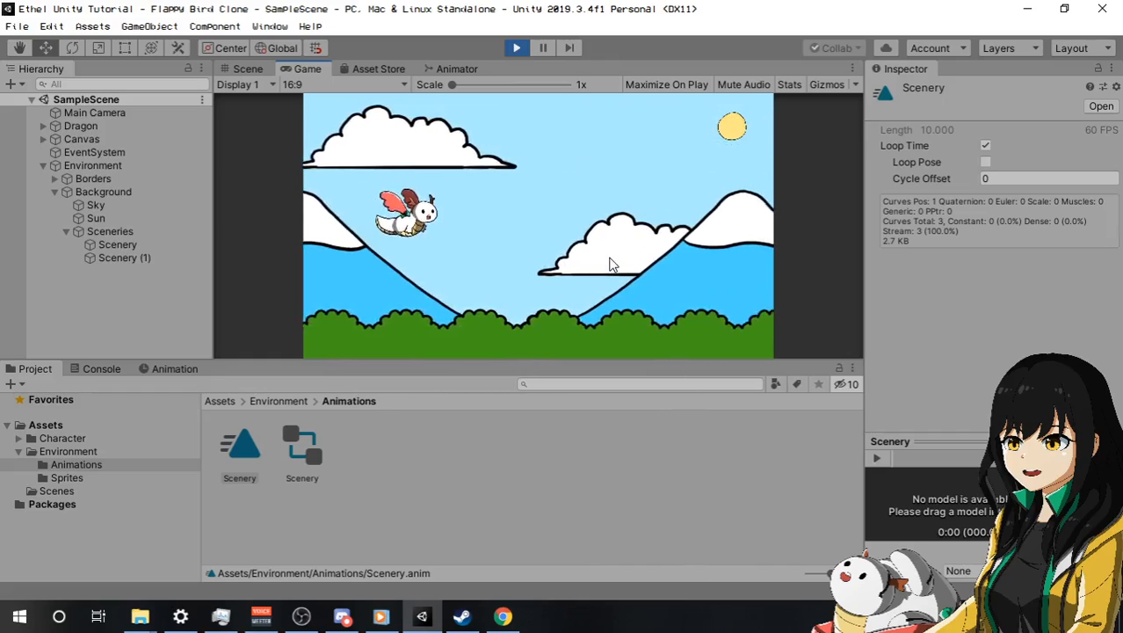
{"action": "left_click", "coordinate": [610, 258]}
{"action": "left_click", "coordinate": [610, 258]}
{"action": "left_click", "coordinate": [609, 259]}
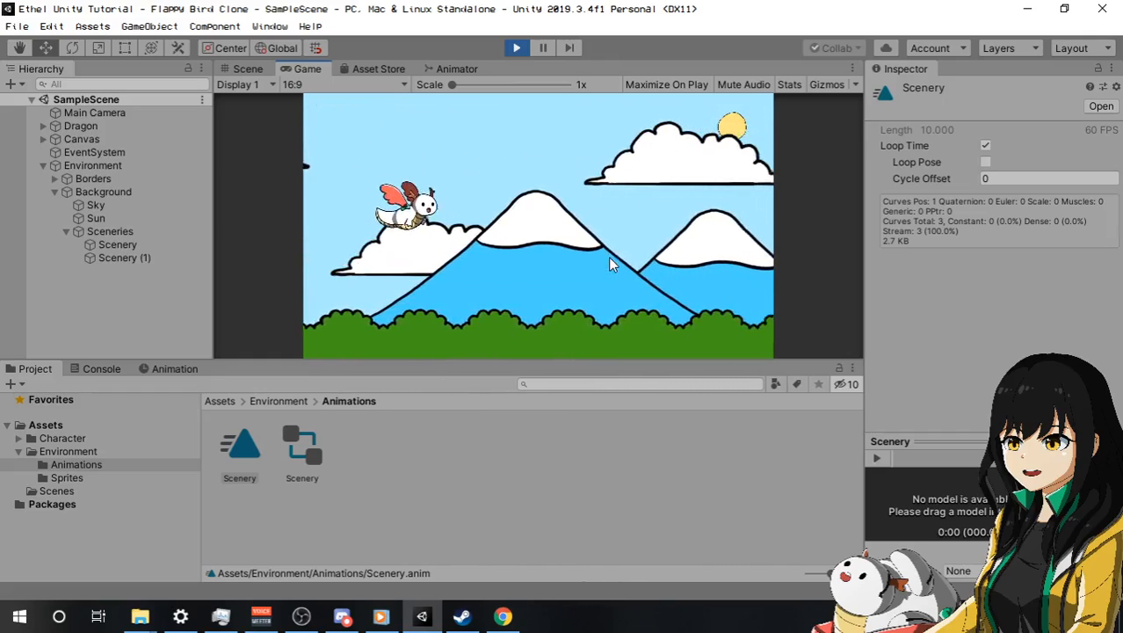
{"action": "left_click", "coordinate": [610, 259]}
{"action": "left_click", "coordinate": [612, 263]}
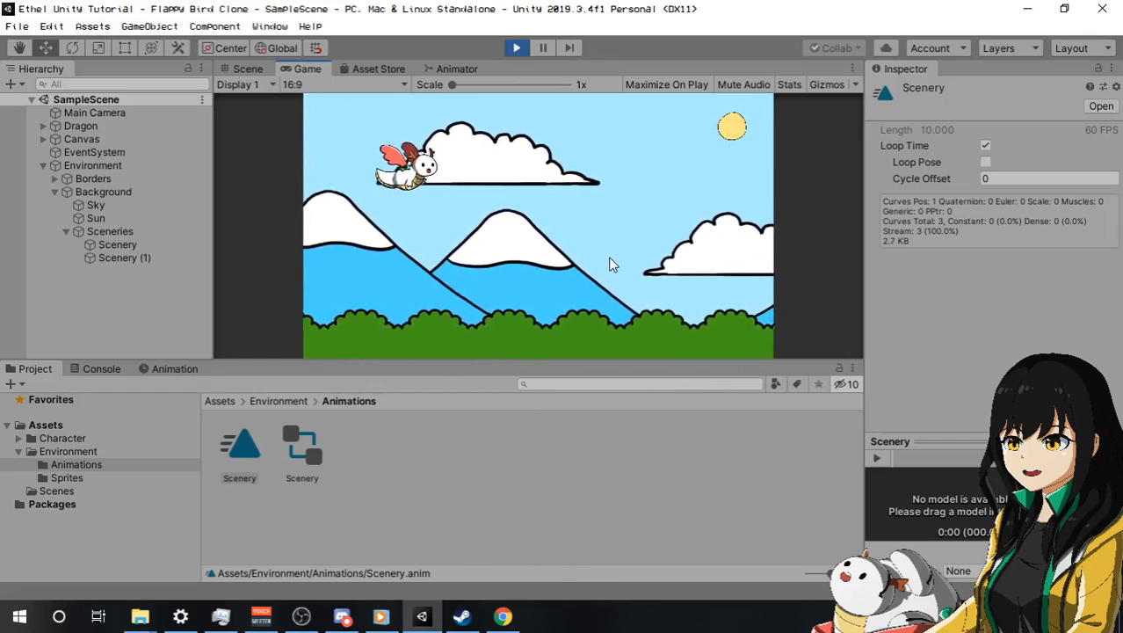
{"action": "left_click", "coordinate": [612, 262]}
{"action": "left_click", "coordinate": [613, 264]}
{"action": "left_click", "coordinate": [612, 264]}
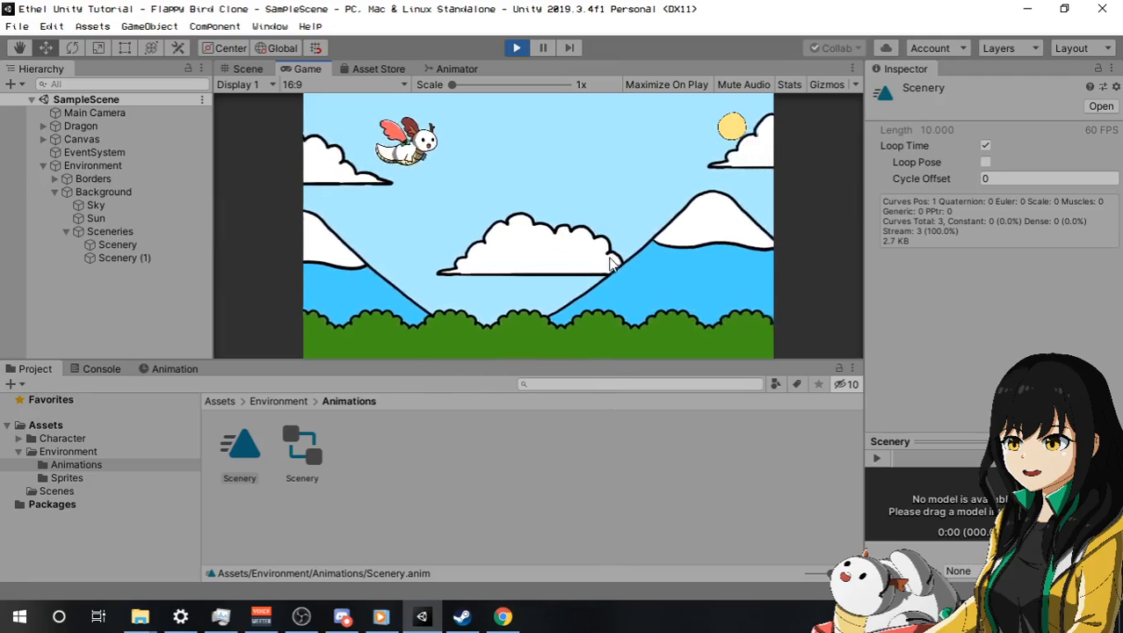
{"action": "left_click", "coordinate": [612, 263]}
{"action": "left_click", "coordinate": [613, 264]}
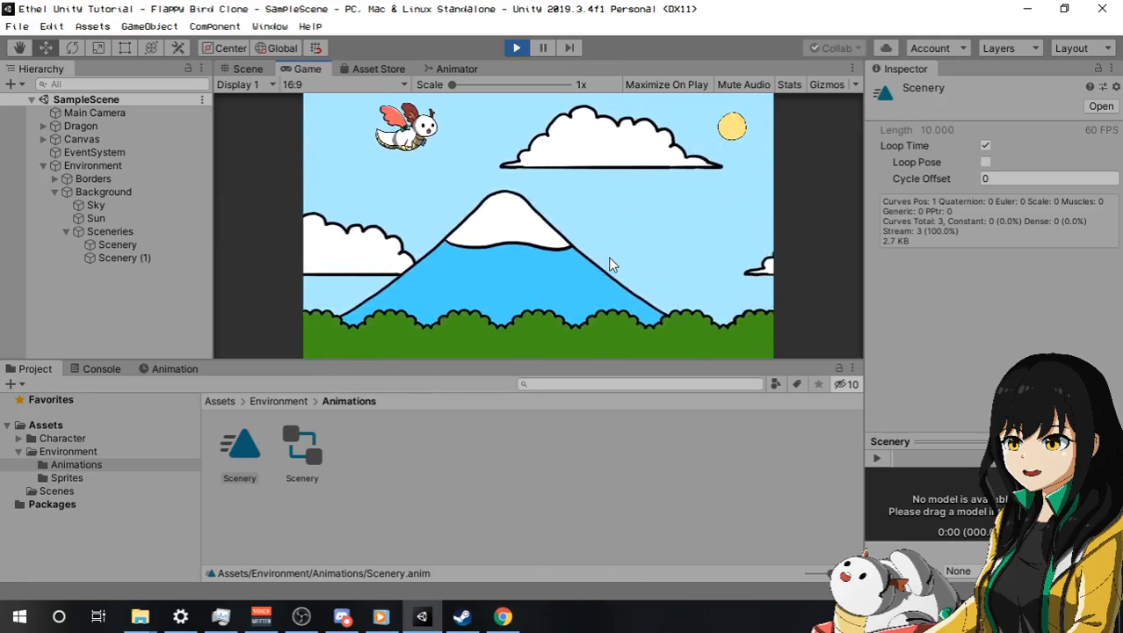
{"action": "left_click", "coordinate": [612, 264]}
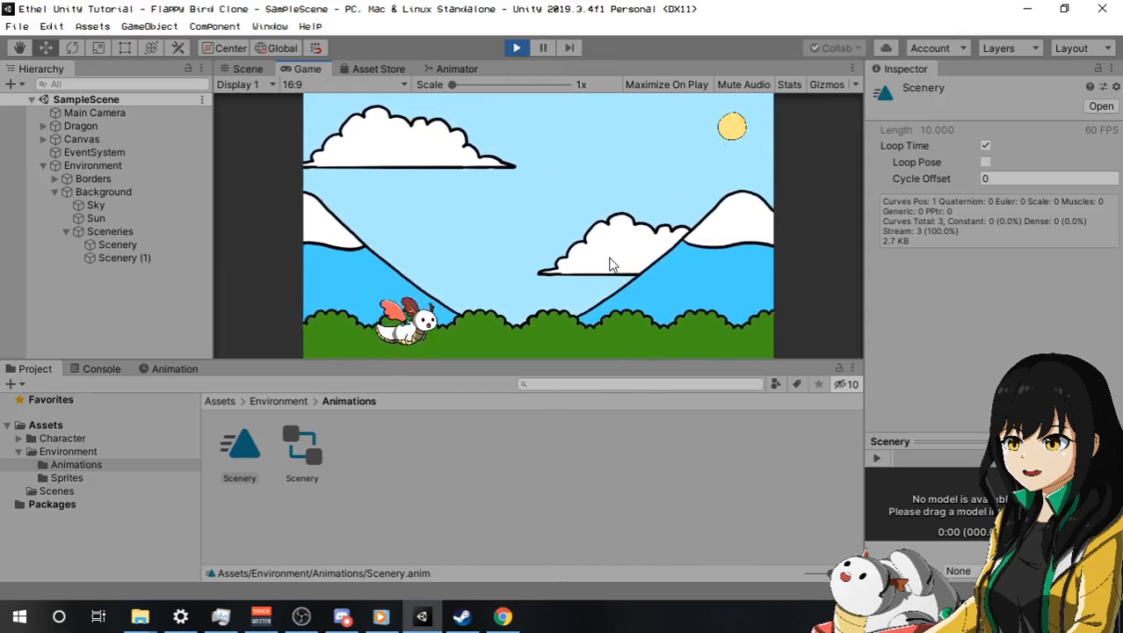
{"action": "left_click", "coordinate": [612, 263]}
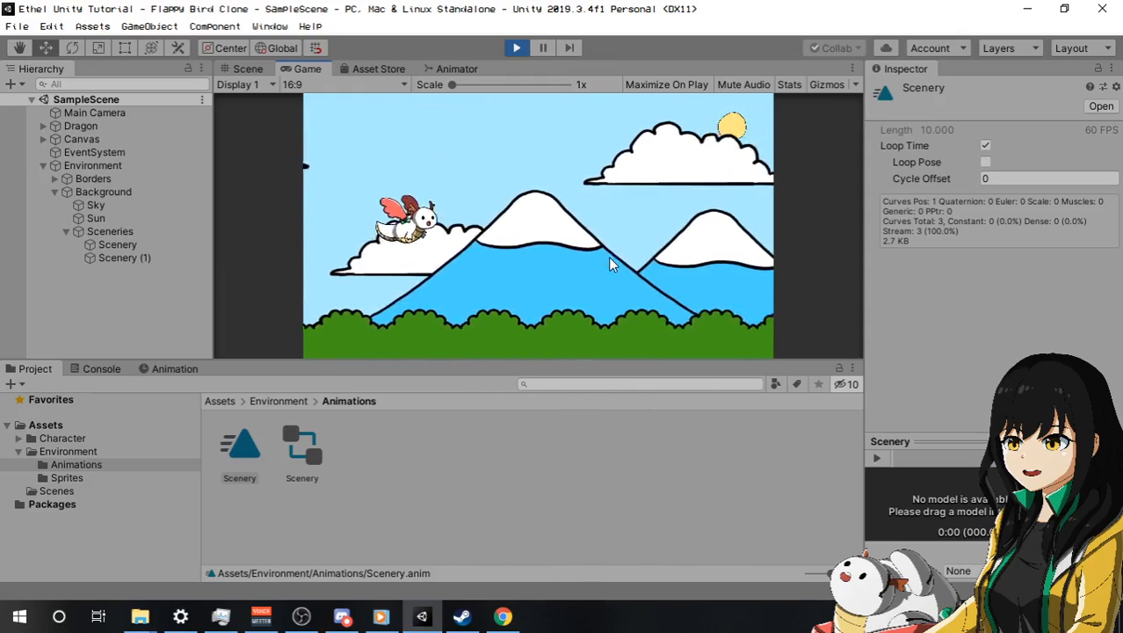
{"action": "left_click", "coordinate": [612, 263]}
{"action": "left_click", "coordinate": [612, 263]}
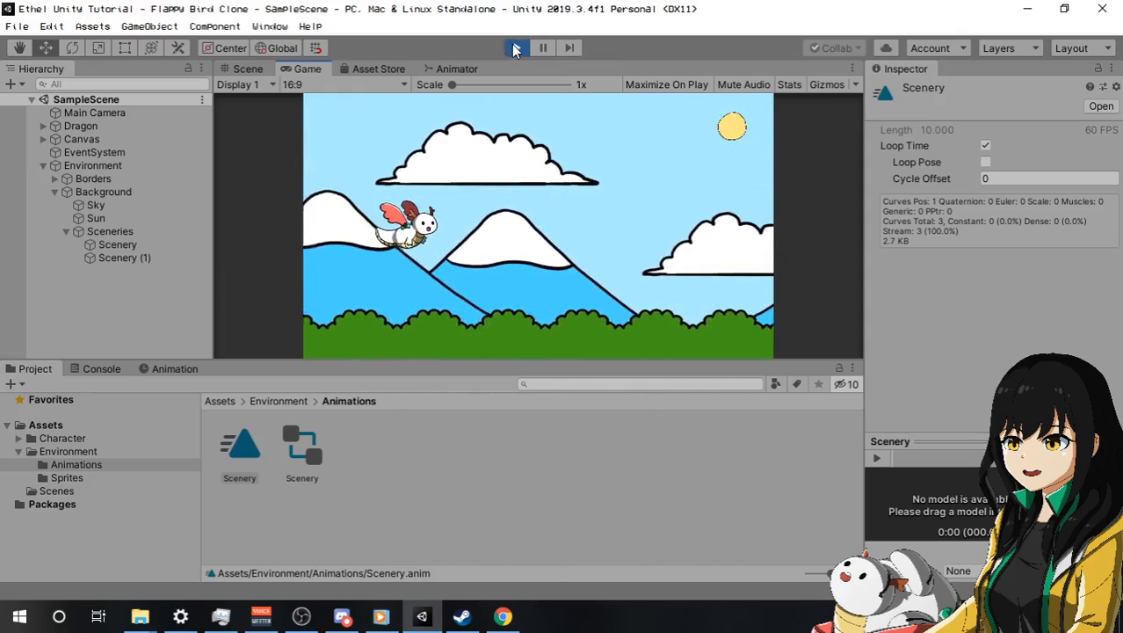
{"action": "key", "text": "ctrl+p"}
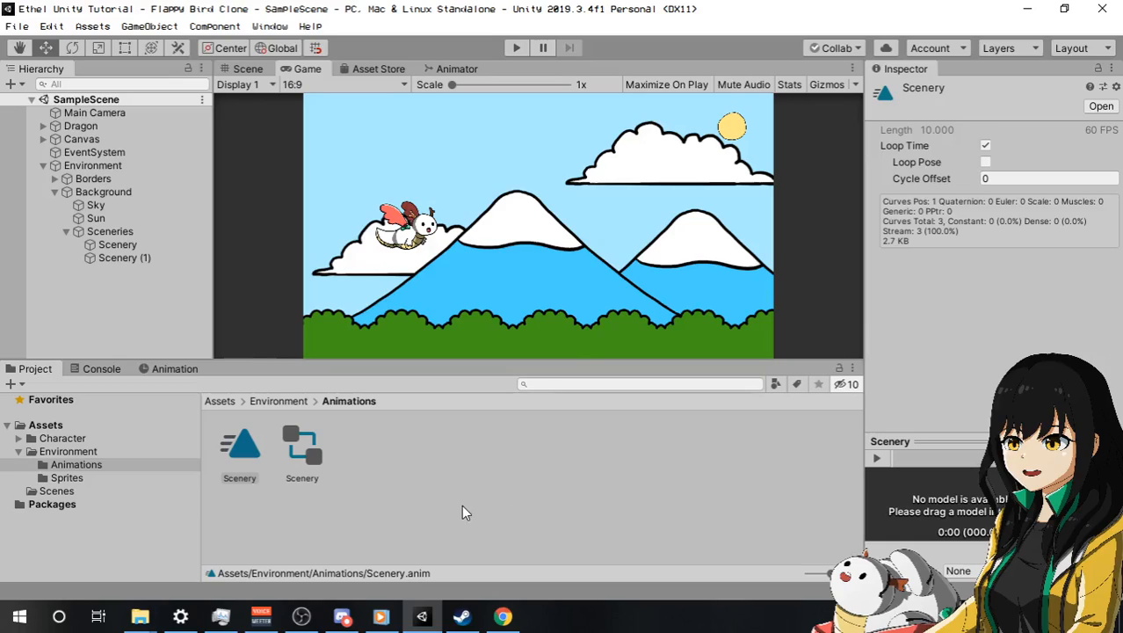
{"action": "left_click", "coordinate": [297, 620]}
{"action": "left_click", "coordinate": [22, 477]}
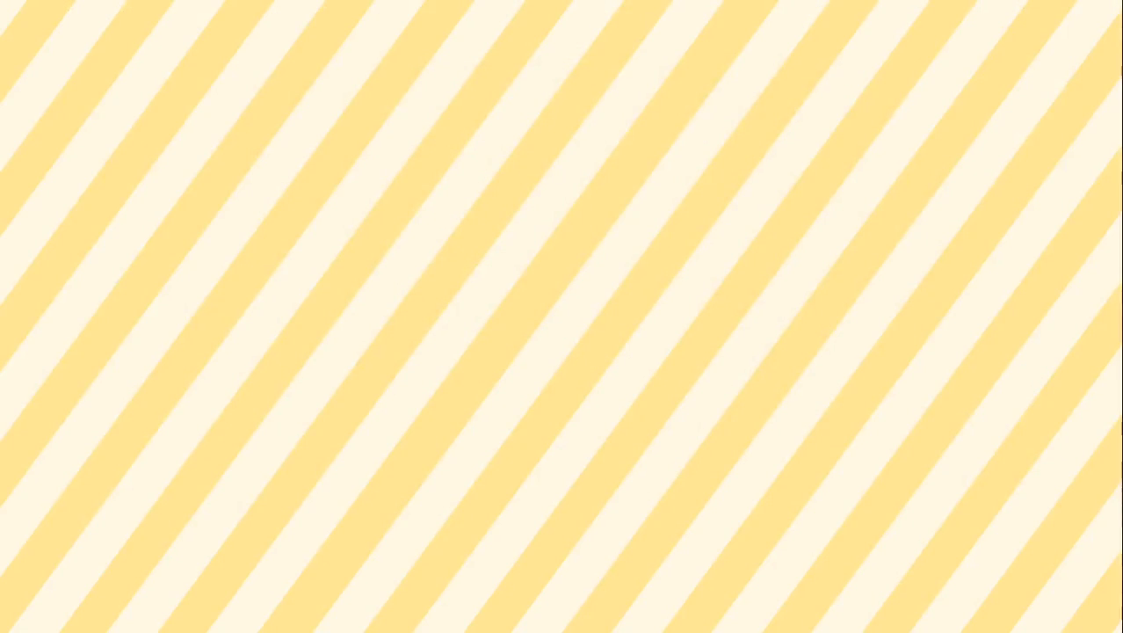